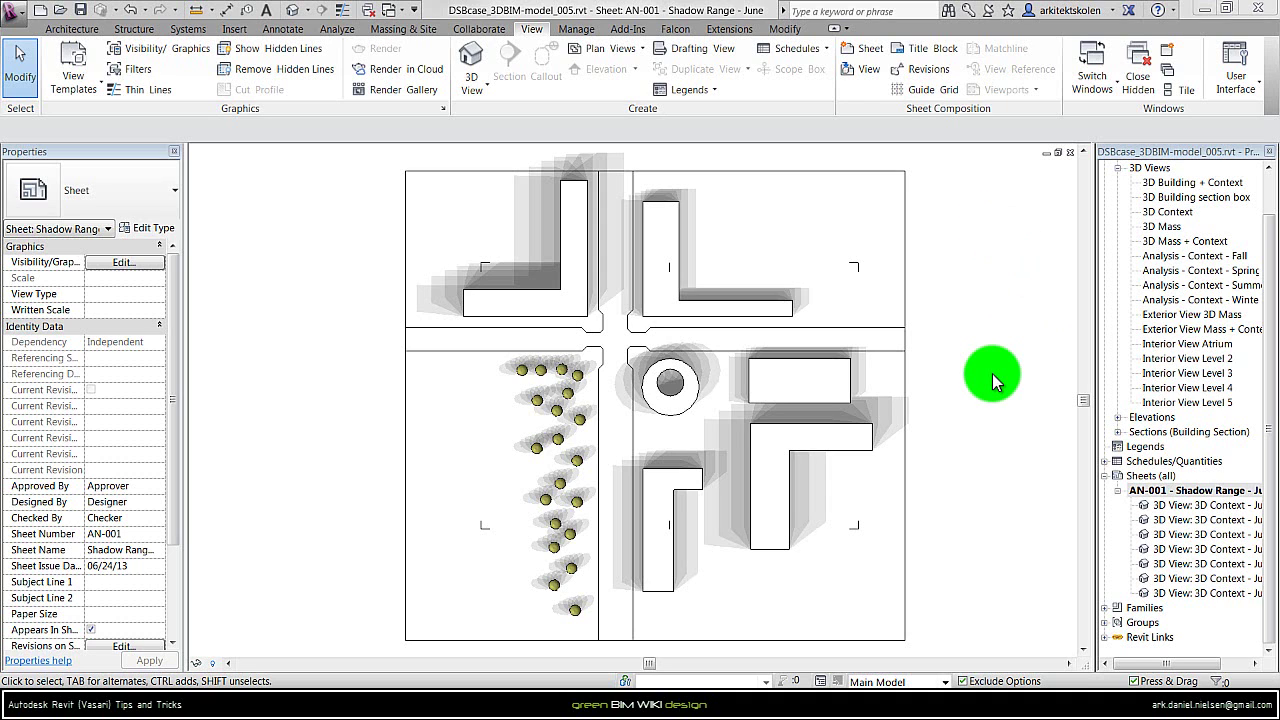
key(ctrl+Tab)
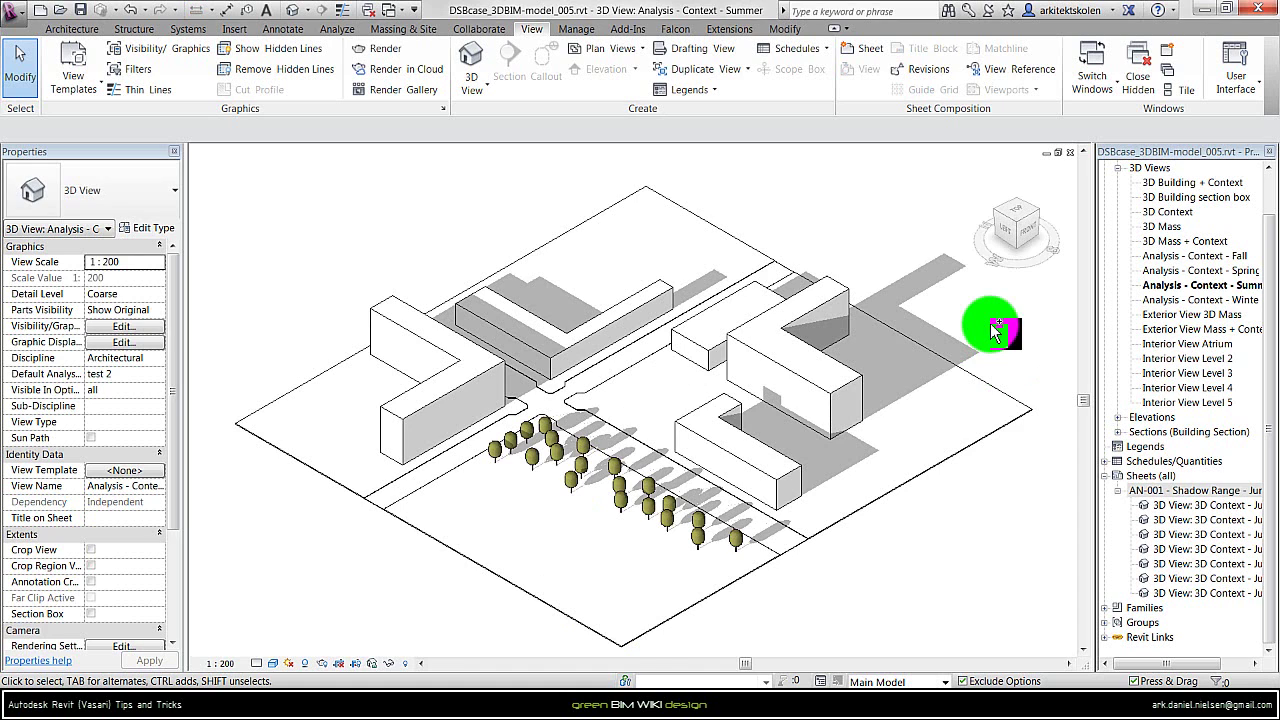
key(ctrl+Tab)
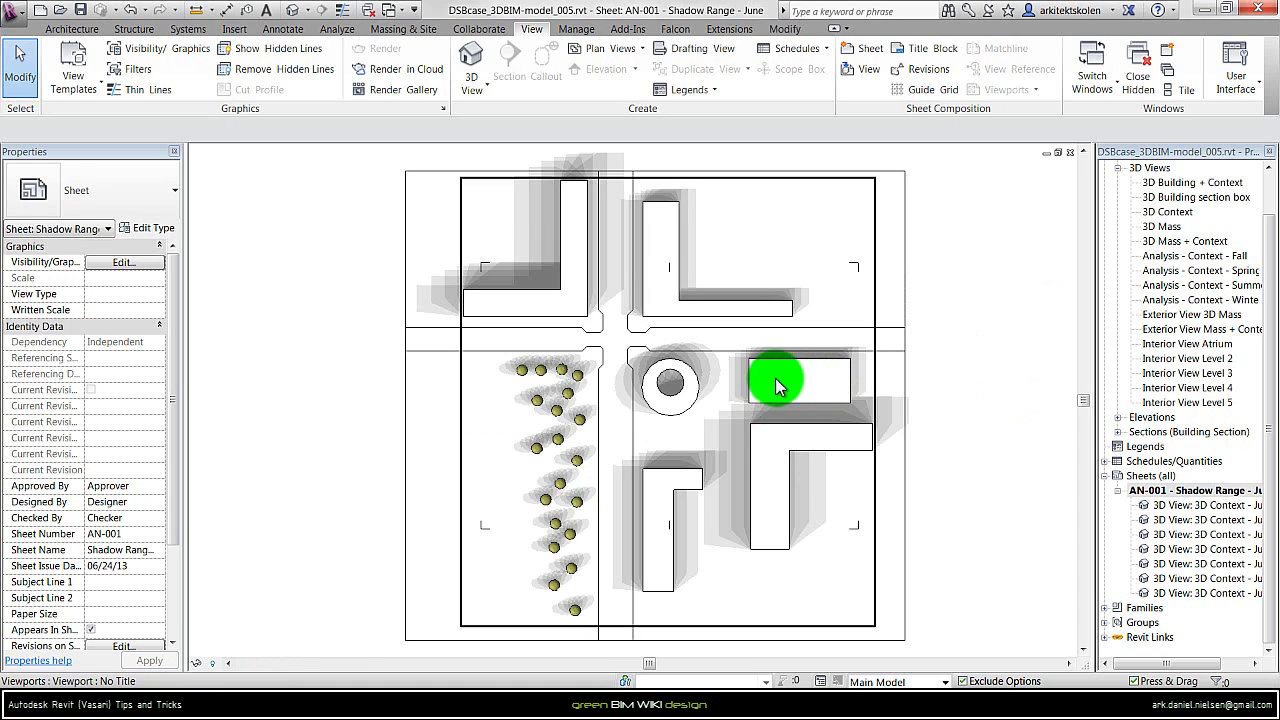
click(1020, 392)
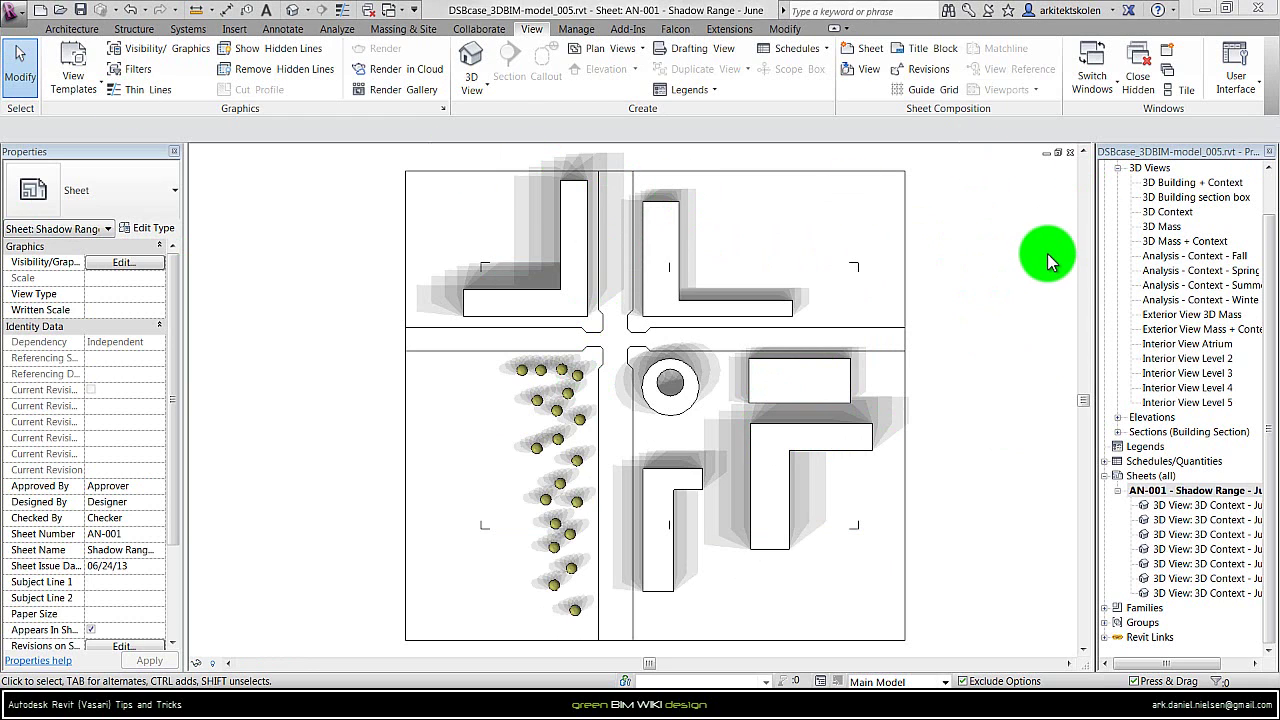
Open the 3D Context view and orient it to look straight down from the top
double_click(1165, 211)
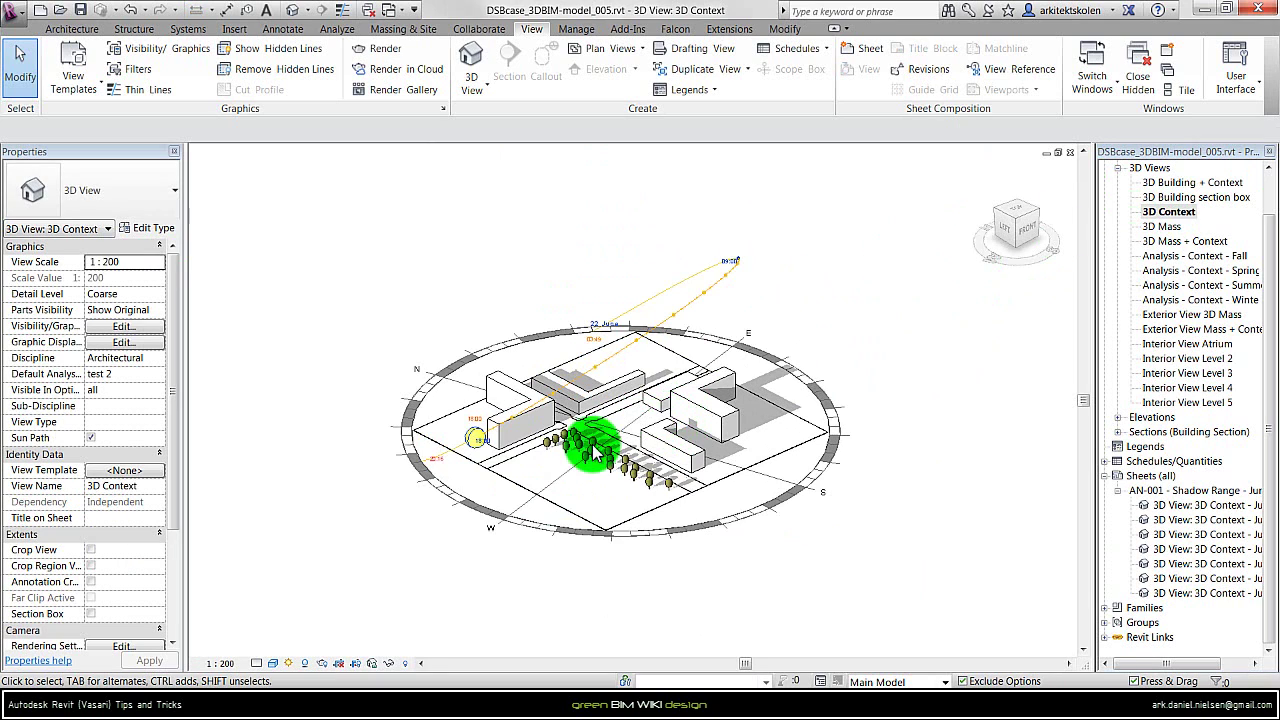
click(1017, 212)
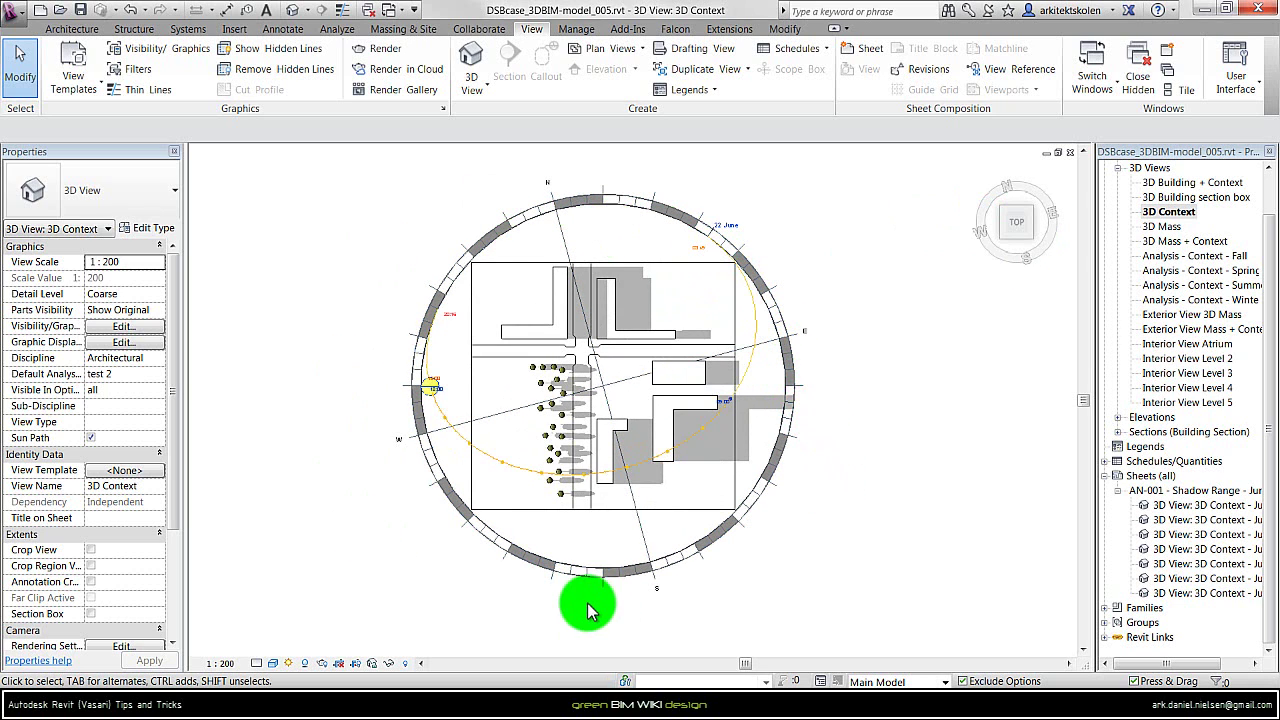
Turn off the sun path in the 3D Context view and set its visual style to Hidden Line
click(289, 663)
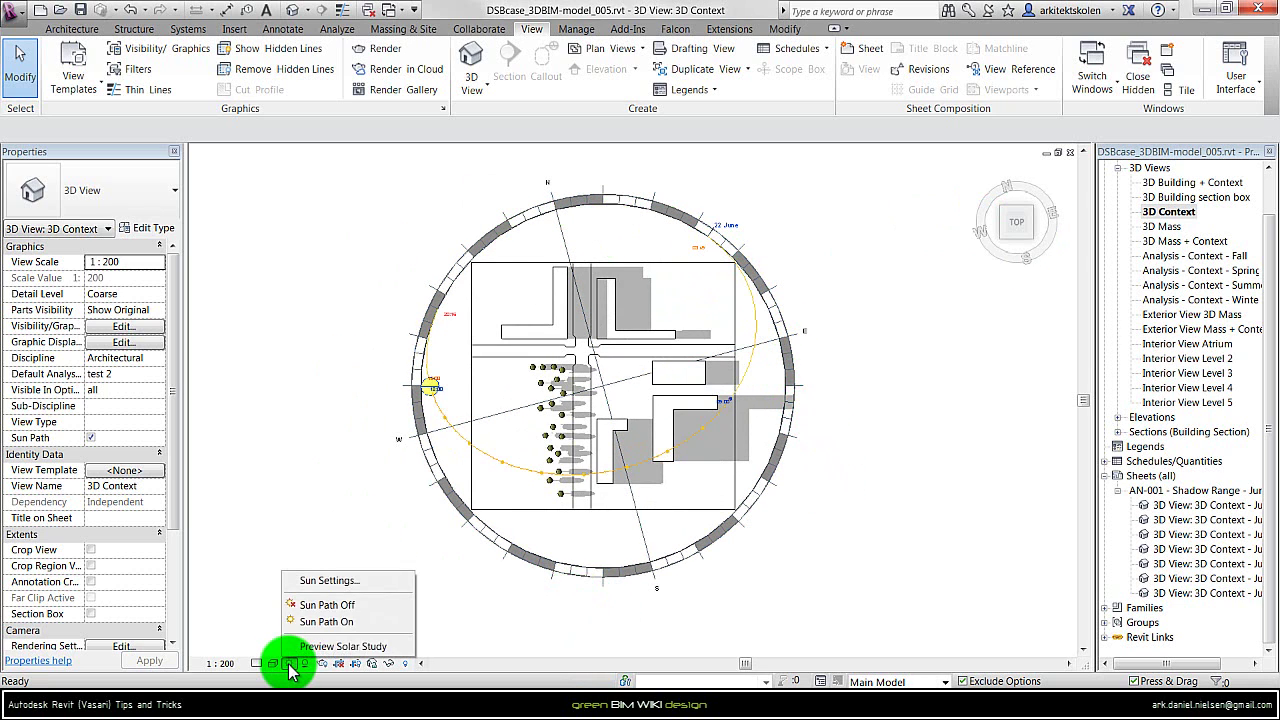
click(340, 606)
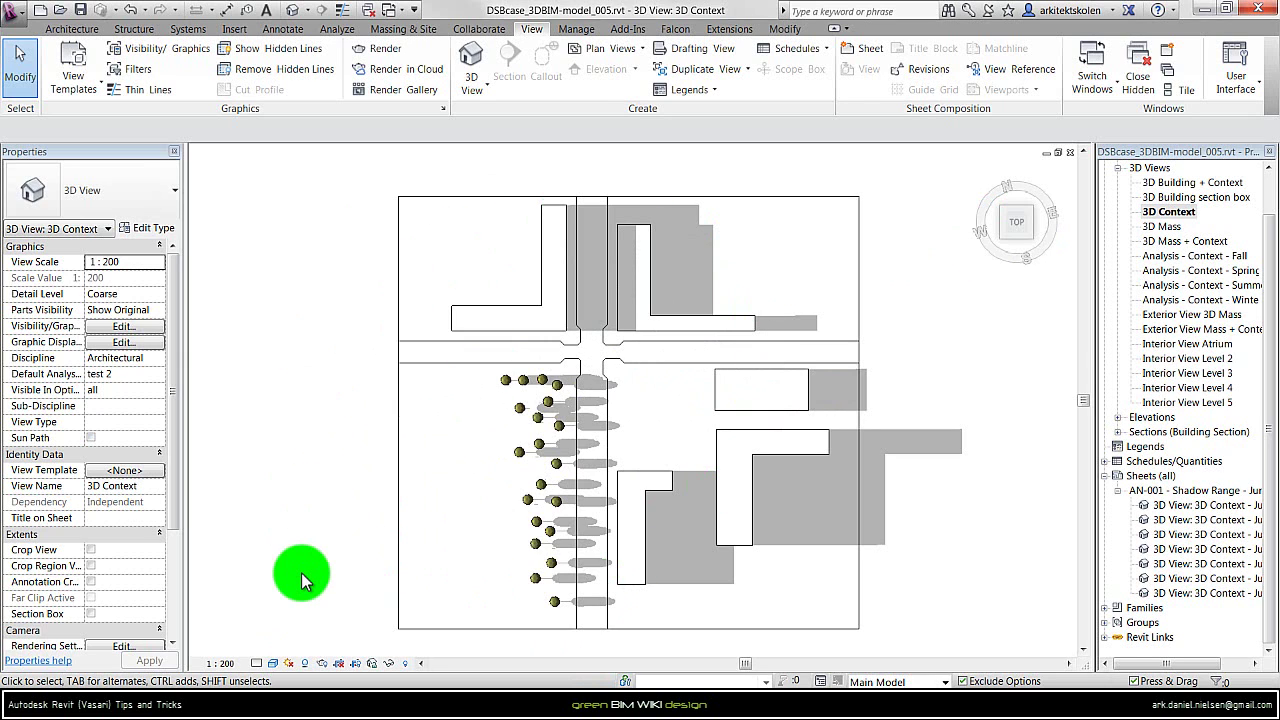
click(273, 663)
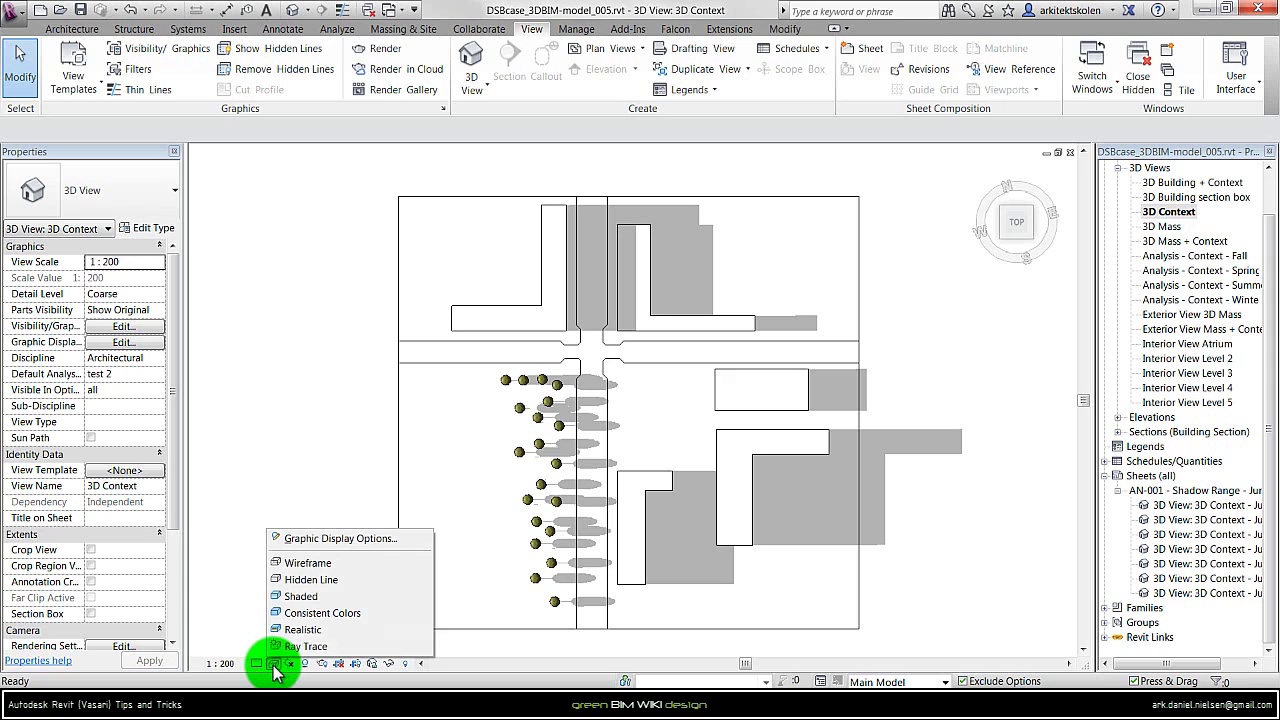
click(316, 580)
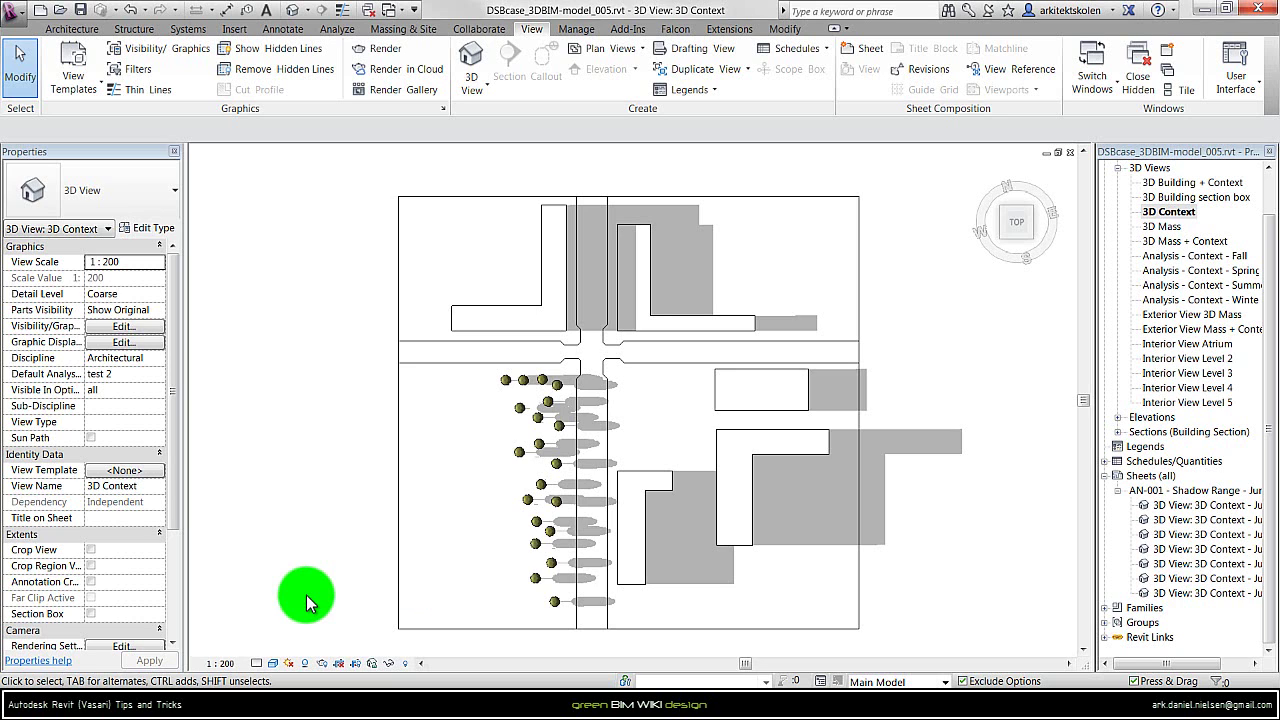
Duplicate the 3D Context view and rename the copy "3D Context - Spring at 9"
right_click(1165, 213)
mouse_move(1065, 338)
click(977, 348)
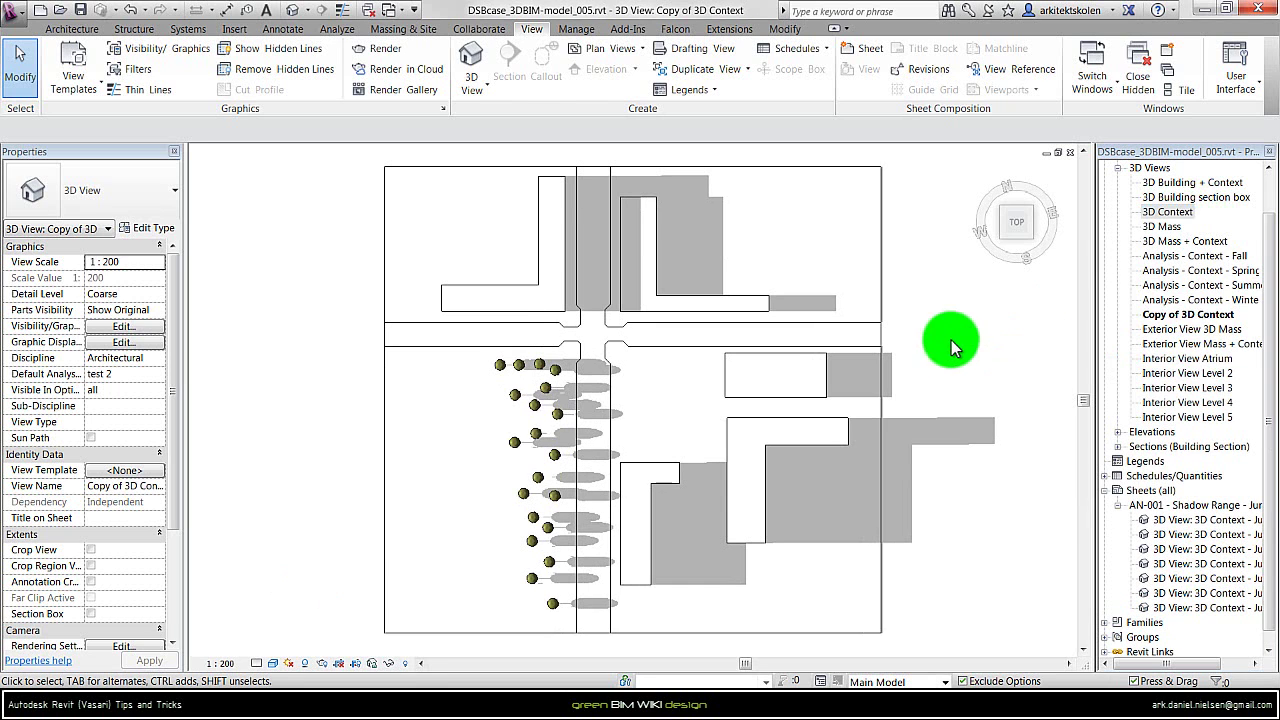
right_click(1193, 316)
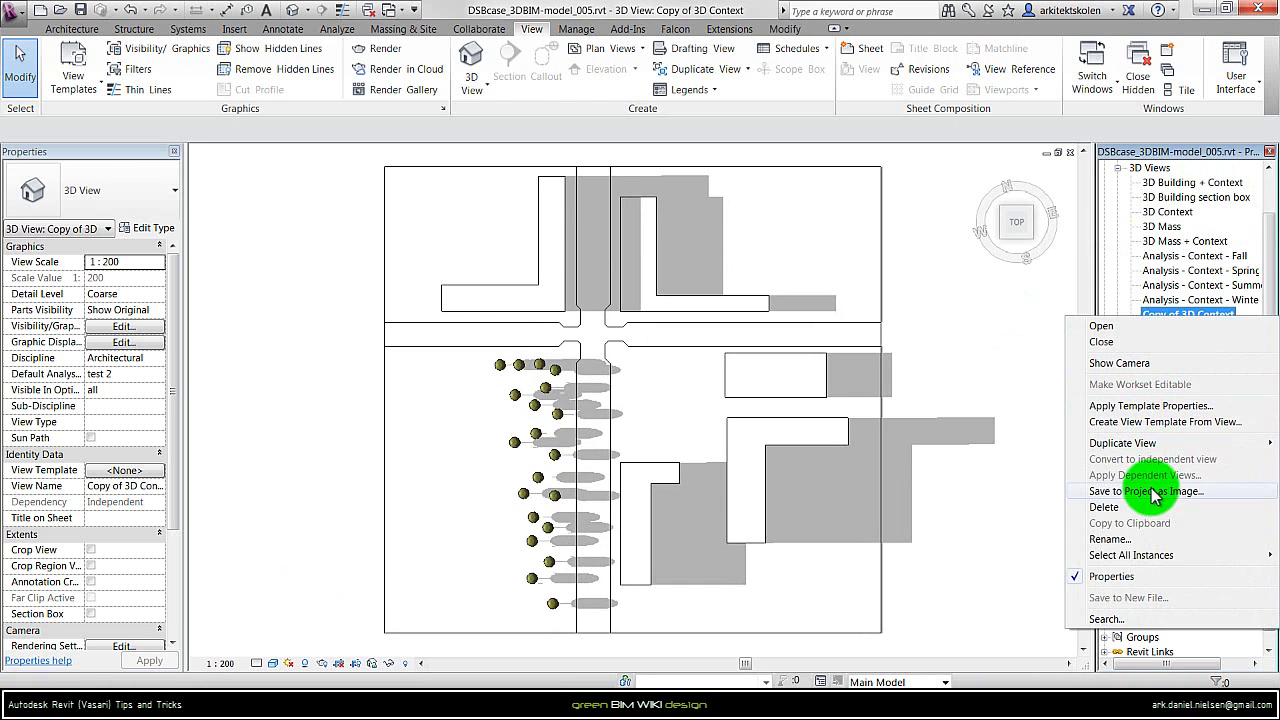
click(1110, 539)
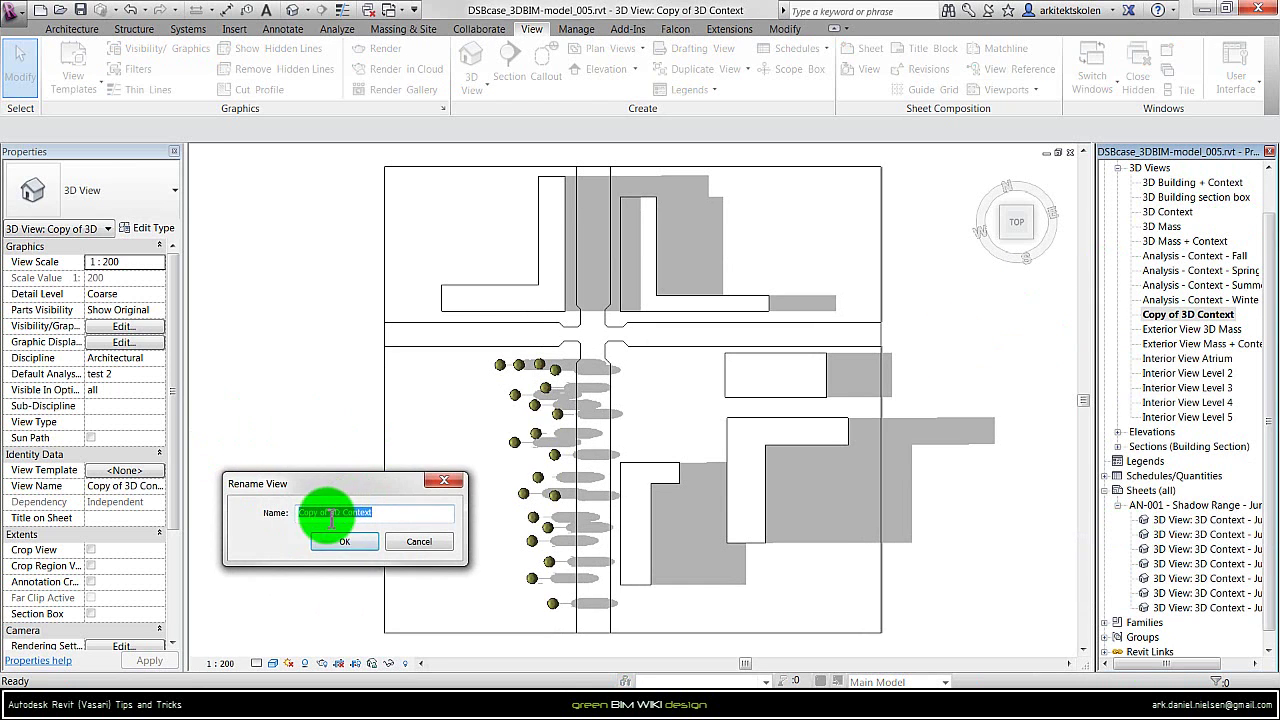
drag(333, 512, 228, 525)
key(BackSpace)
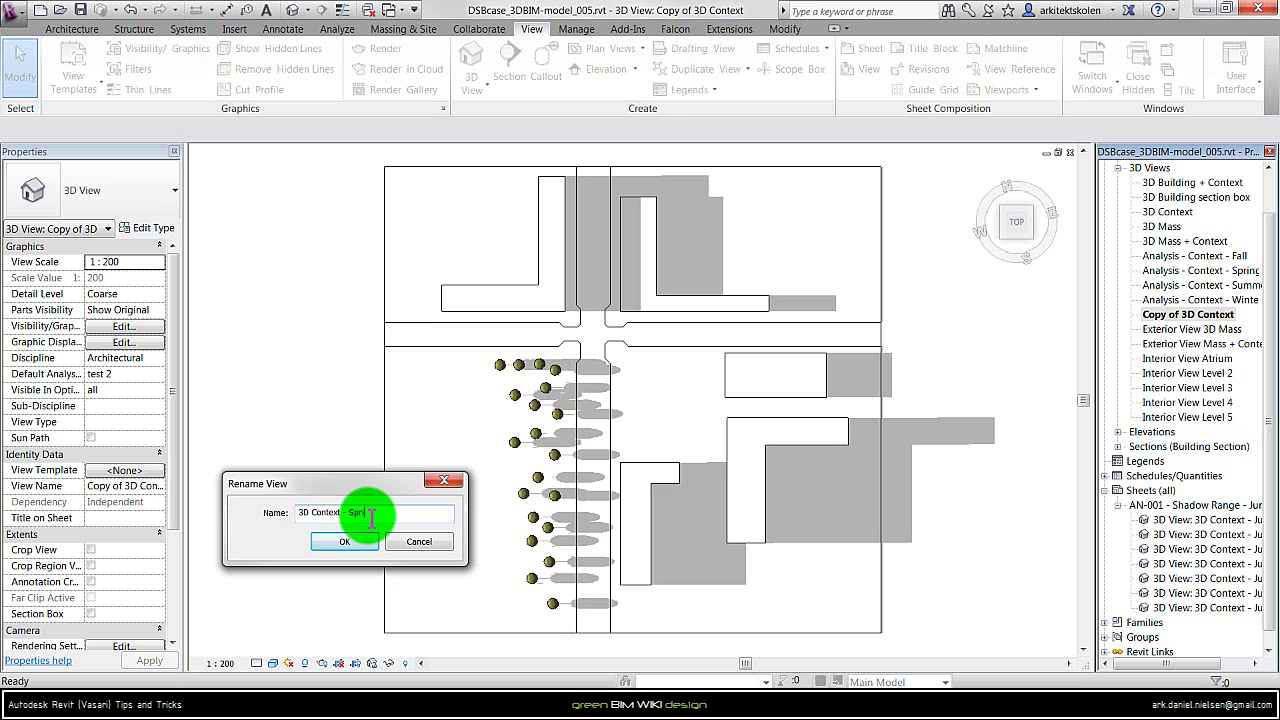
key(Return)
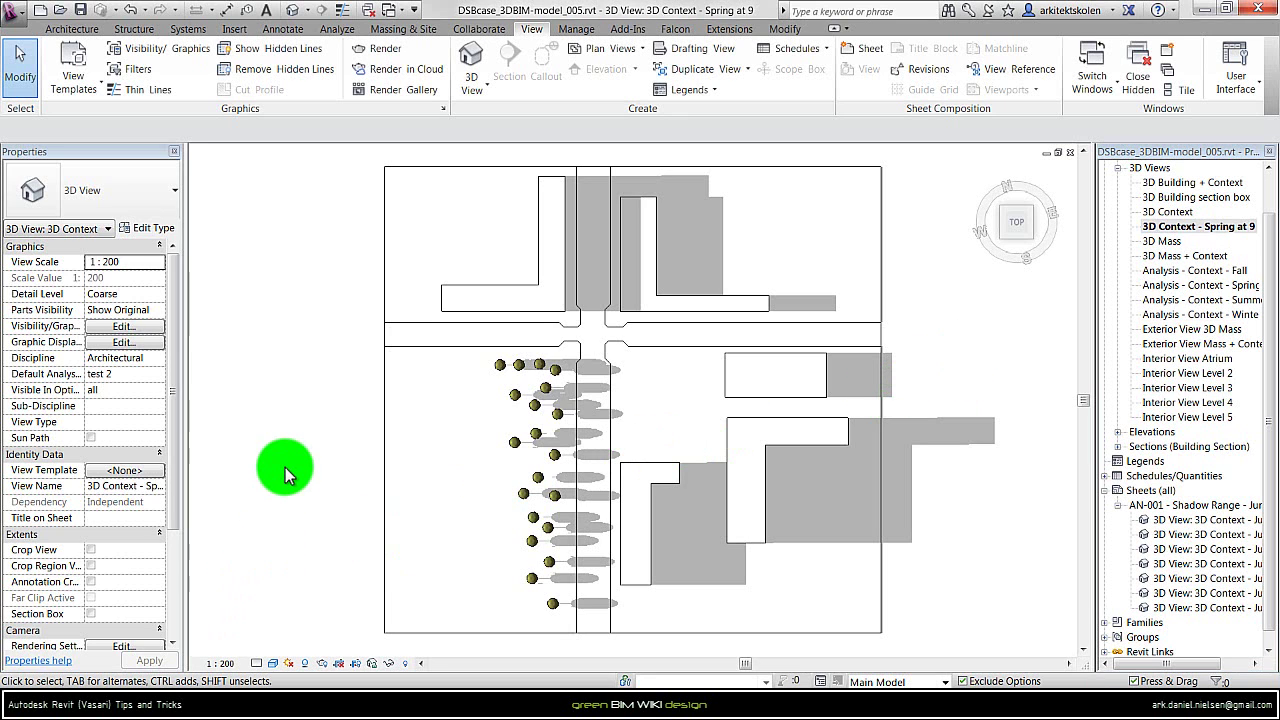
Switch the view's sun settings to a Still solar study and duplicate the June at 09 preset as "April at 9"
click(289, 664)
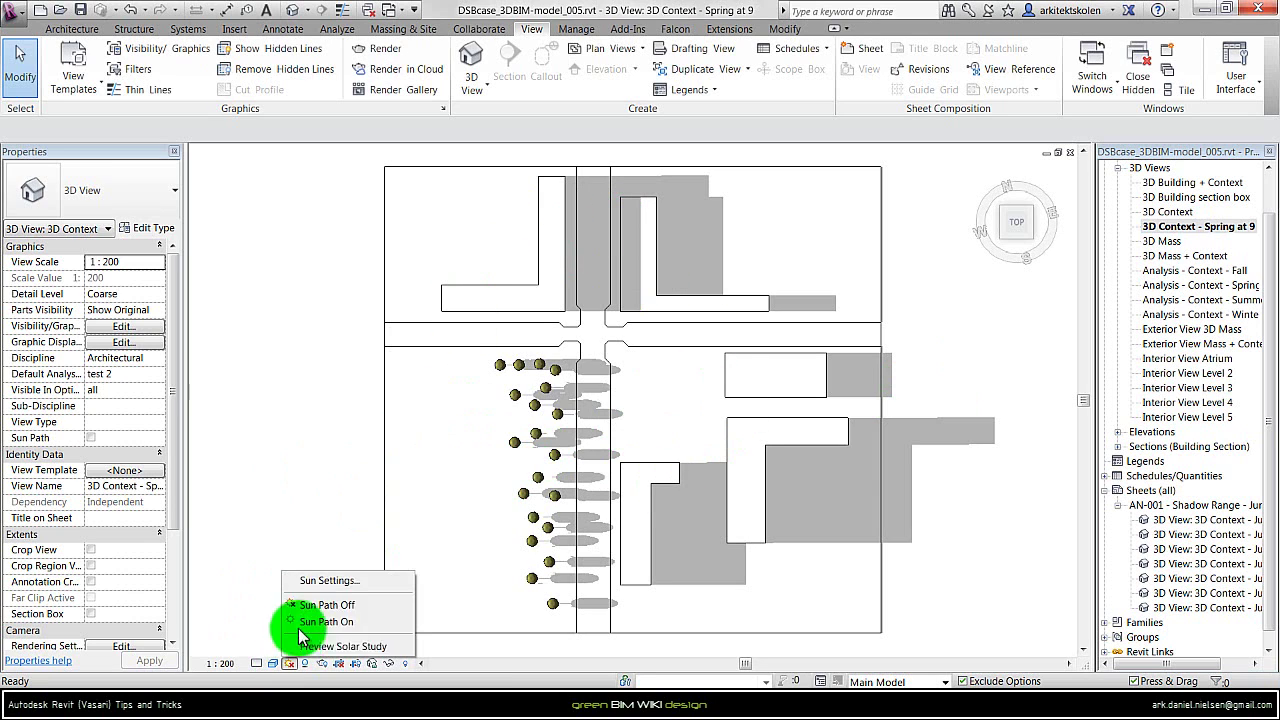
click(350, 590)
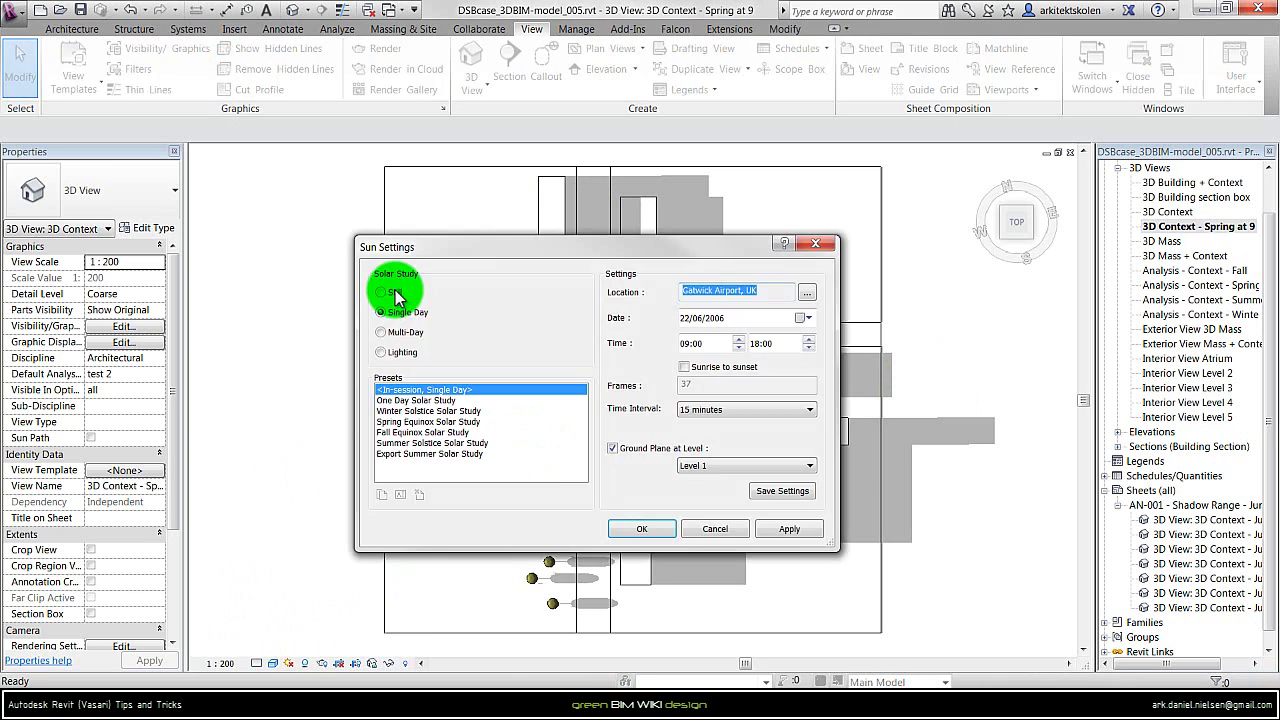
click(381, 292)
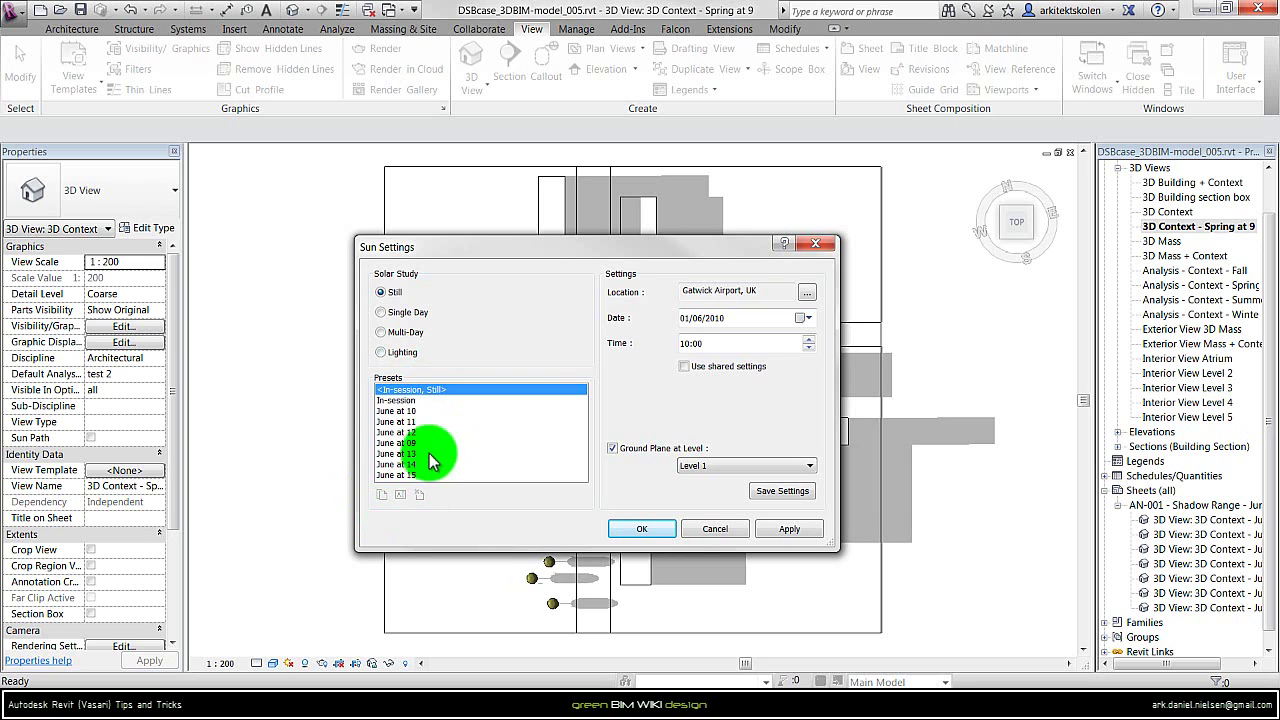
click(392, 411)
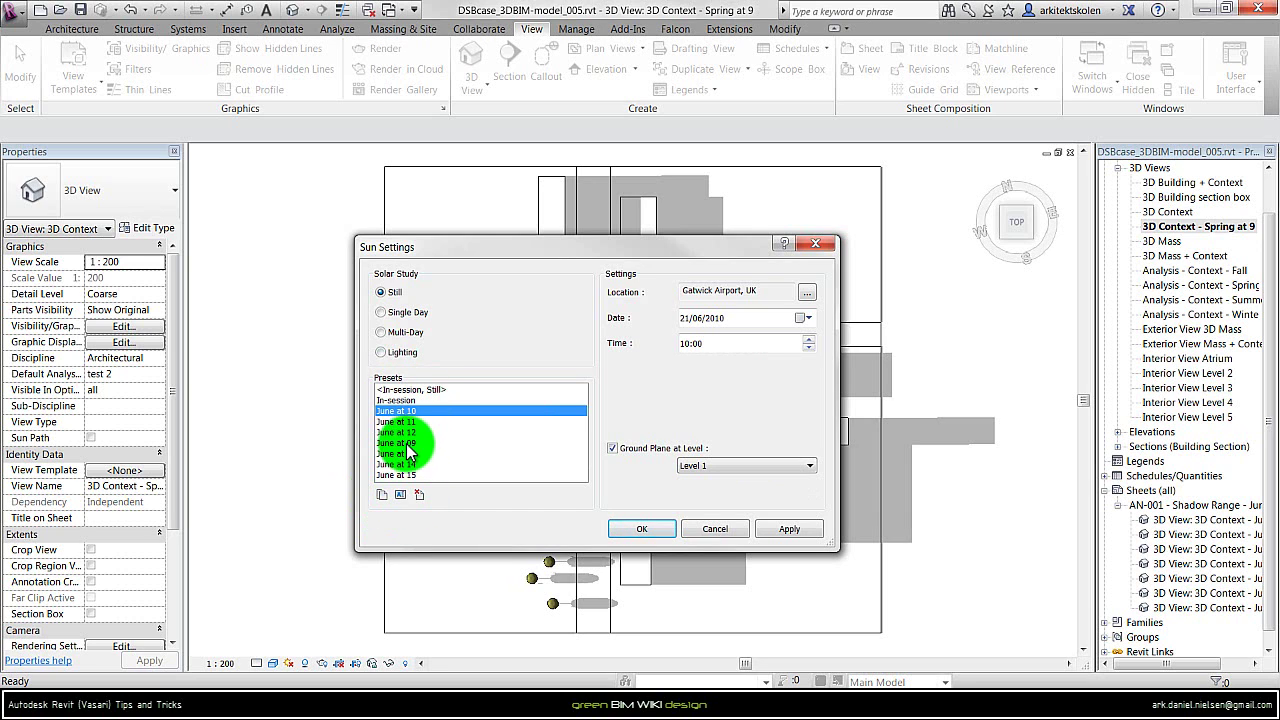
click(399, 444)
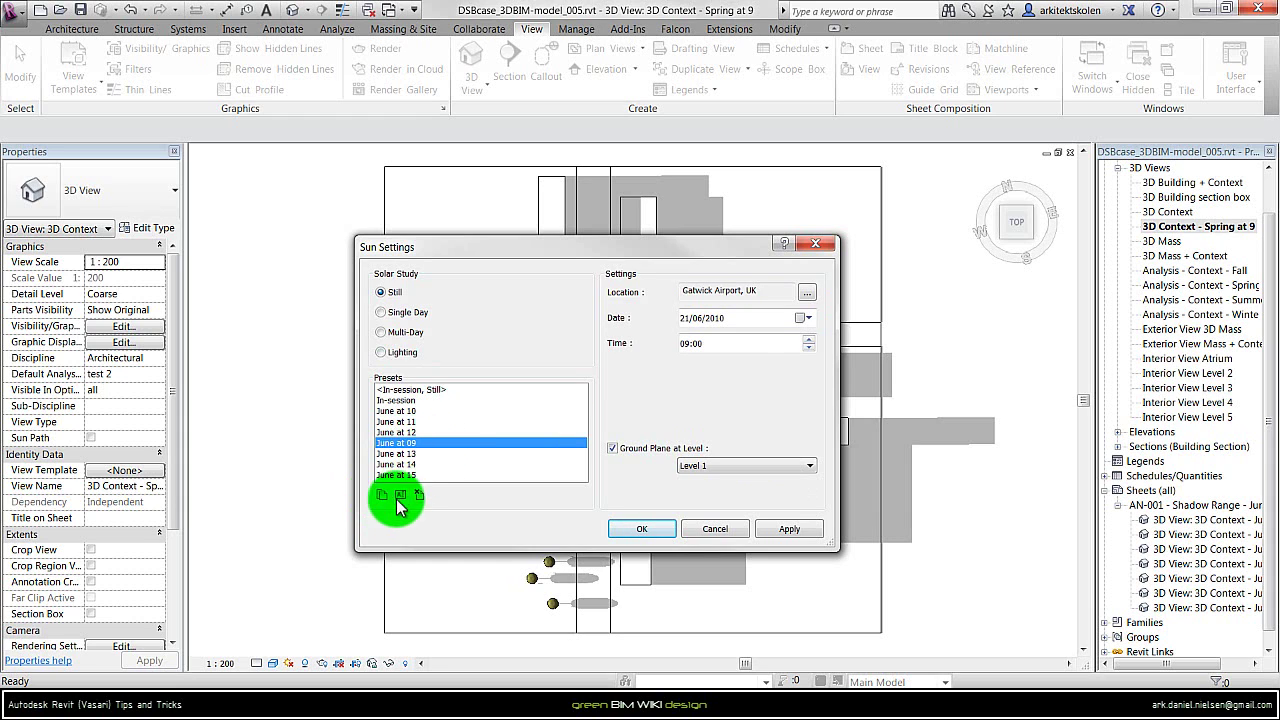
click(383, 495)
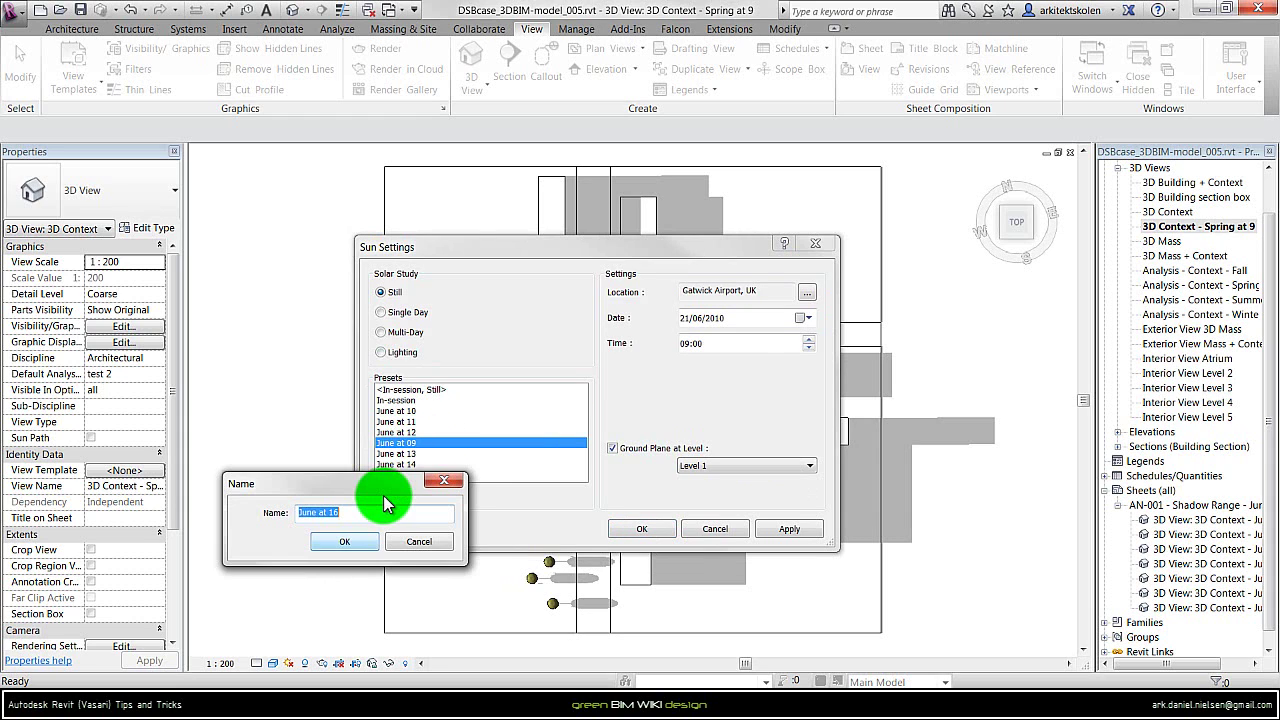
double_click(318, 512)
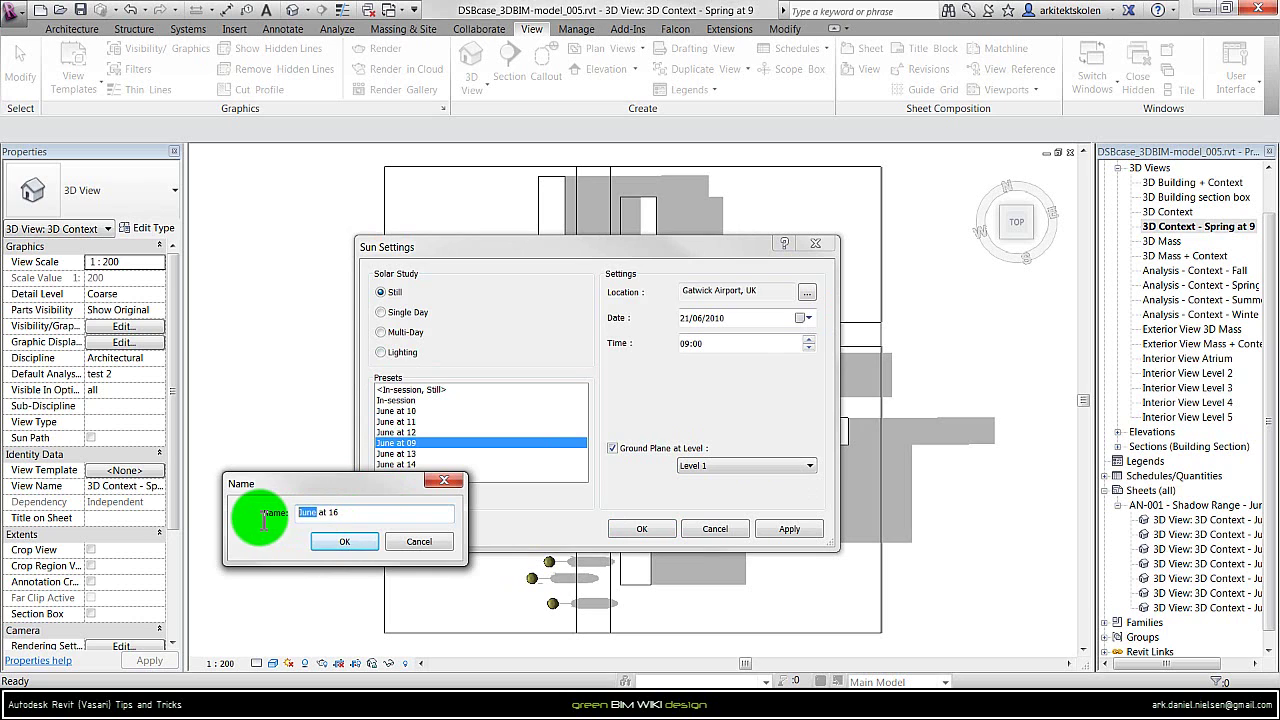
text(April)
double_click(333, 512)
text(9)
click(344, 541)
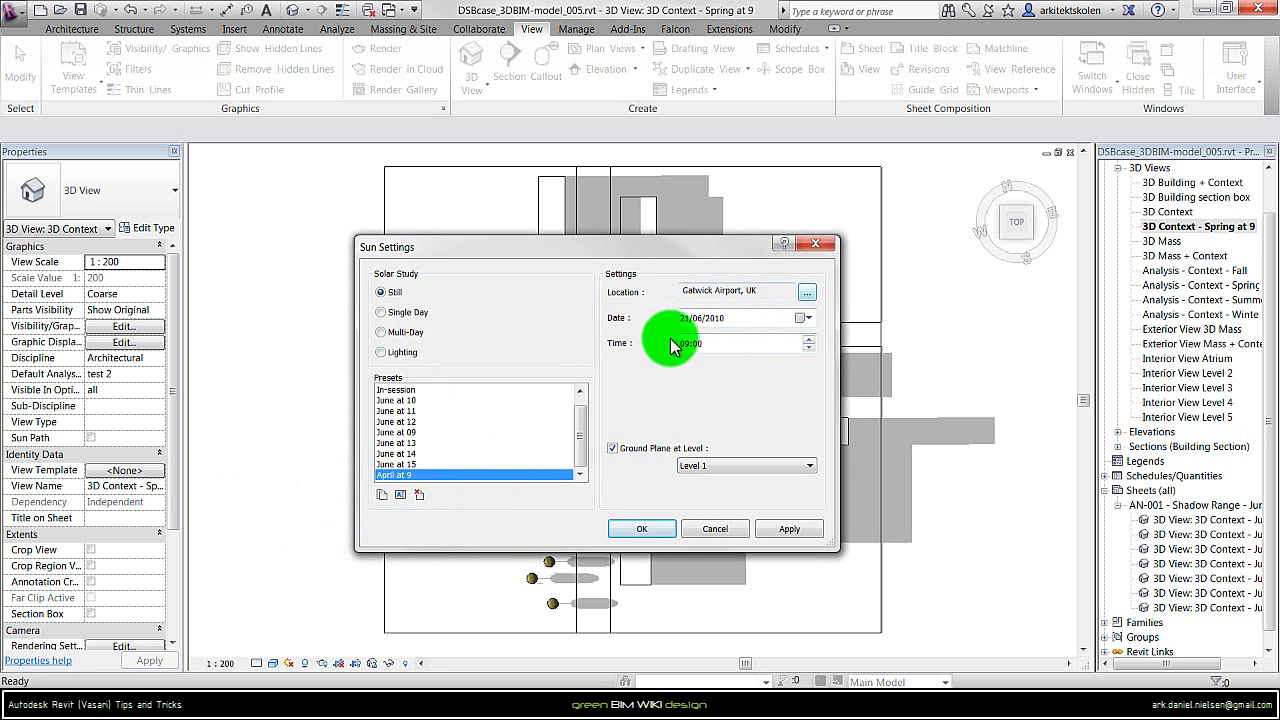
Set the date of the April at 9 sun preset to 21/04/2010
click(806, 318)
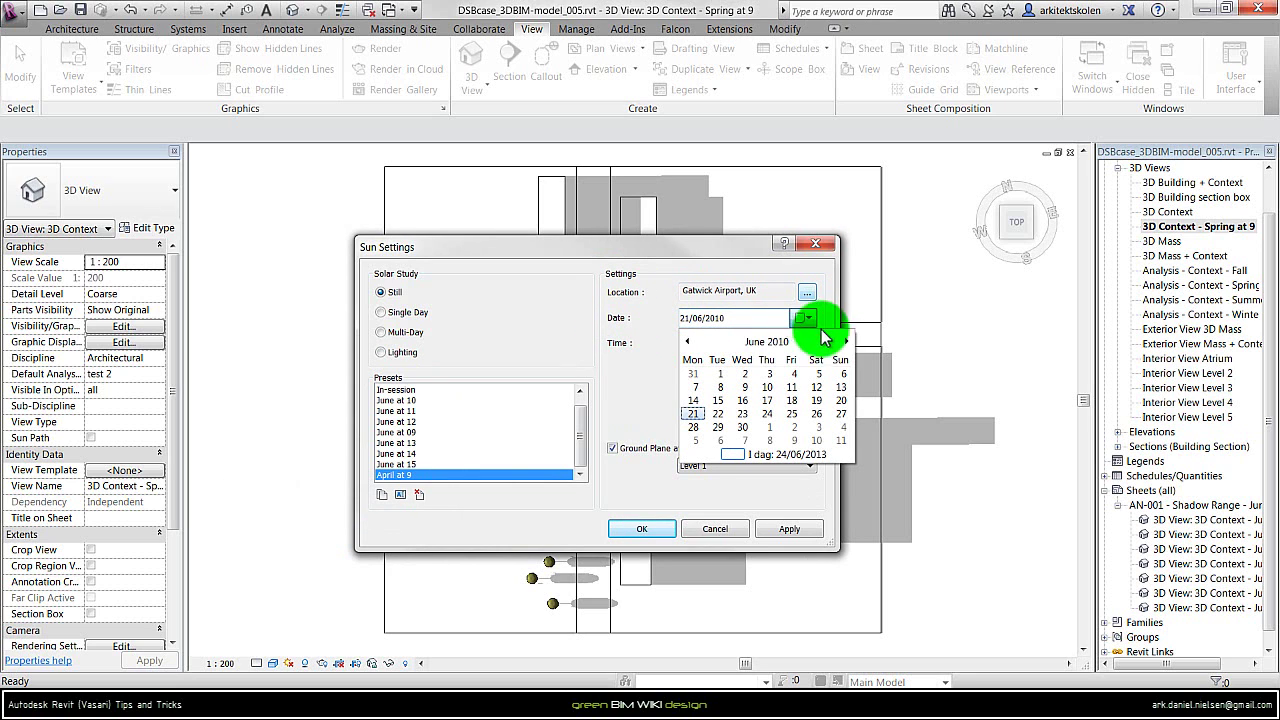
click(687, 341)
click(687, 341)
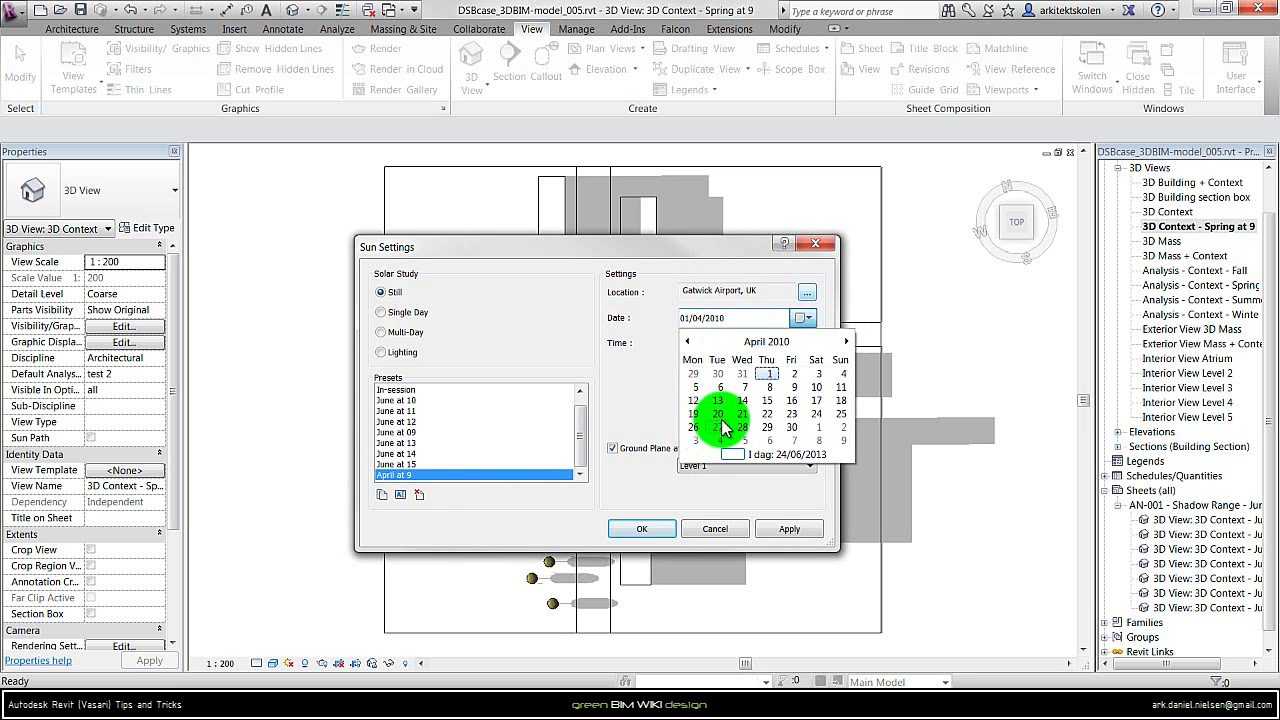
click(766, 373)
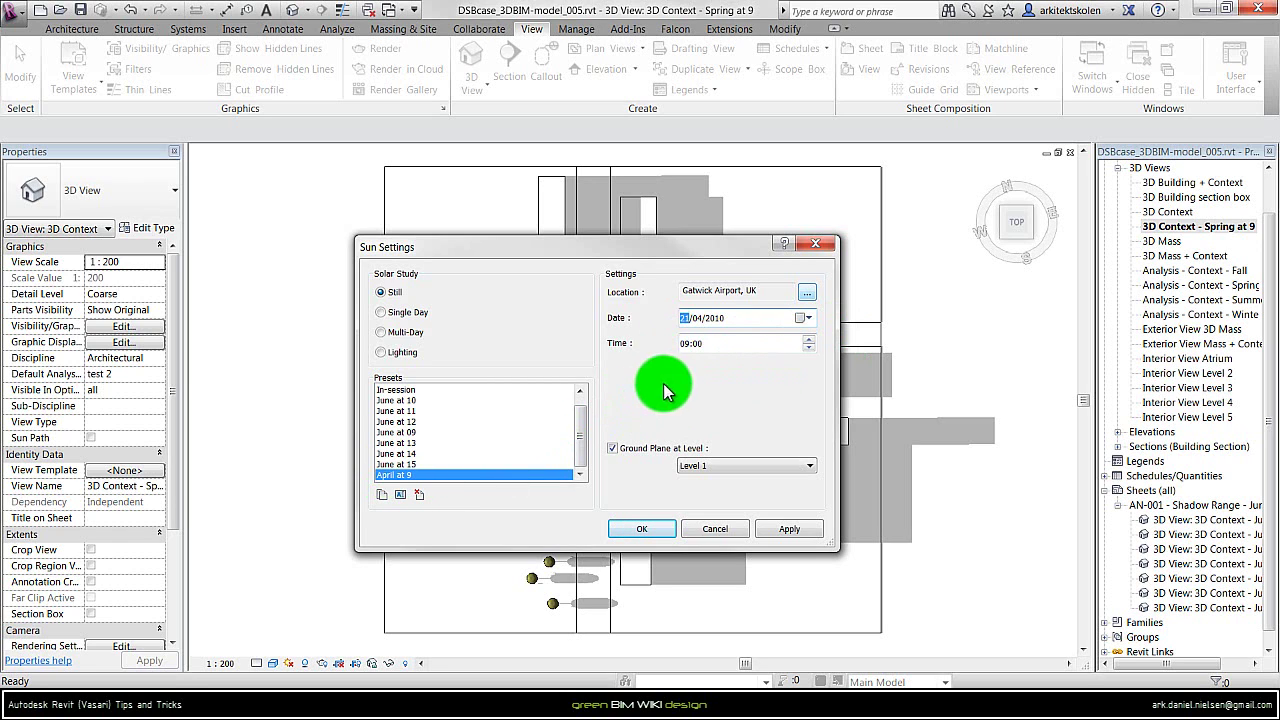
Duplicate the April at 9 sun preset as "April at 10" and set its time to 10:00
click(381, 495)
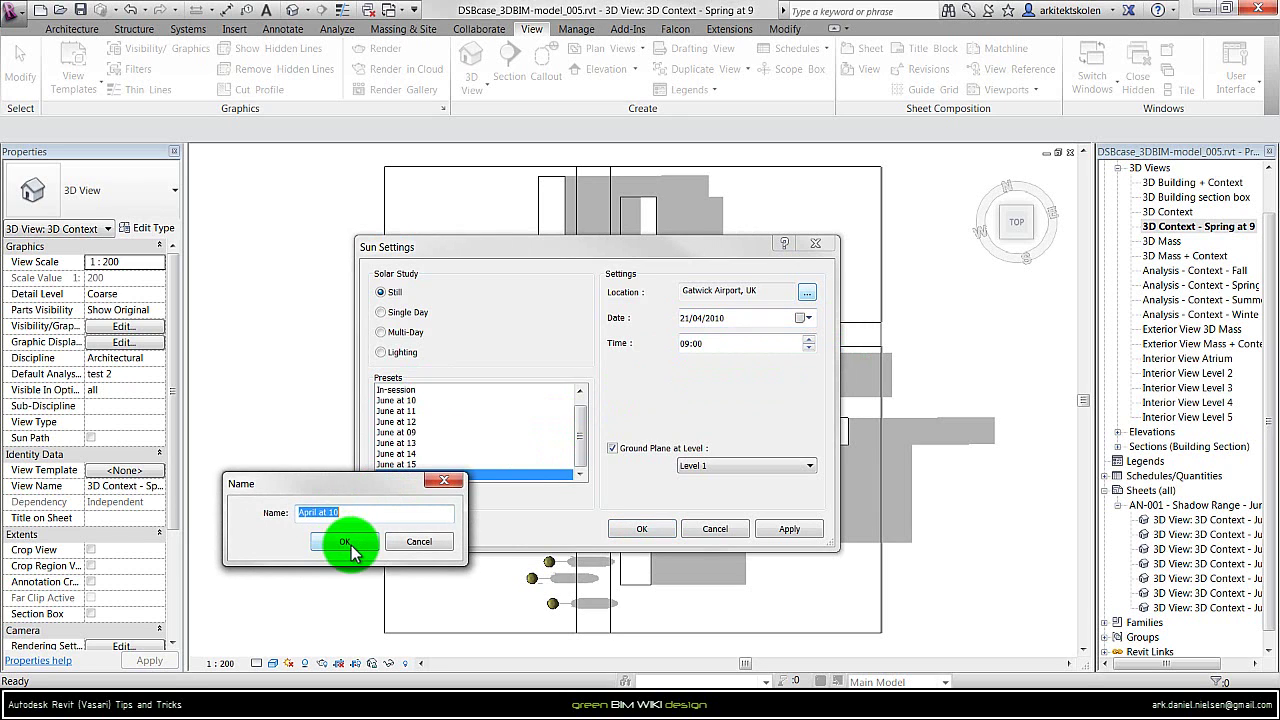
drag(357, 488, 387, 534)
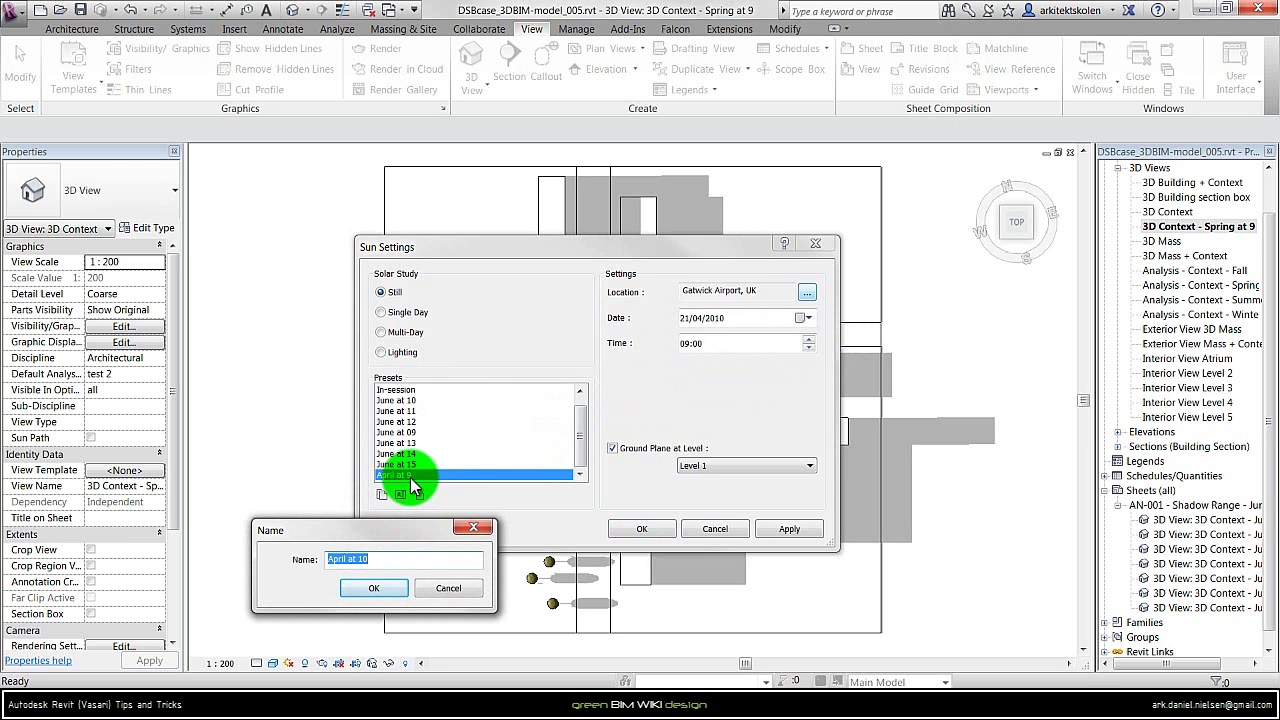
click(352, 559)
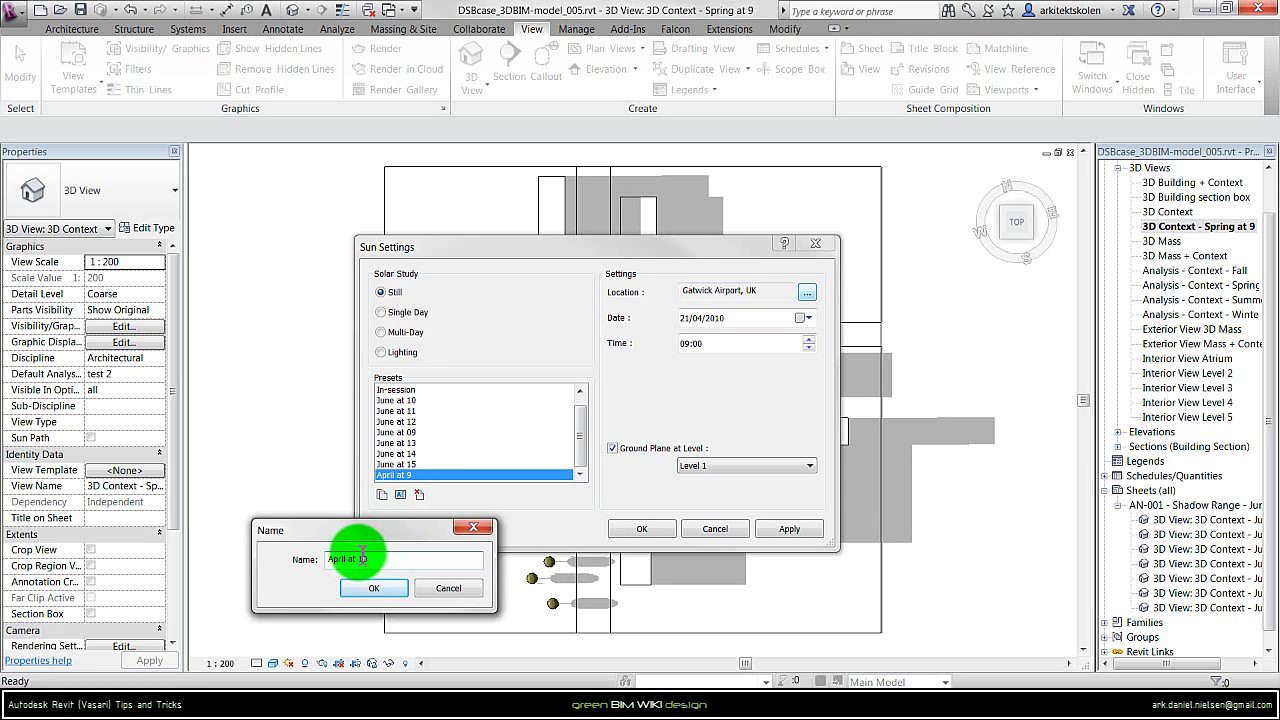
click(373, 588)
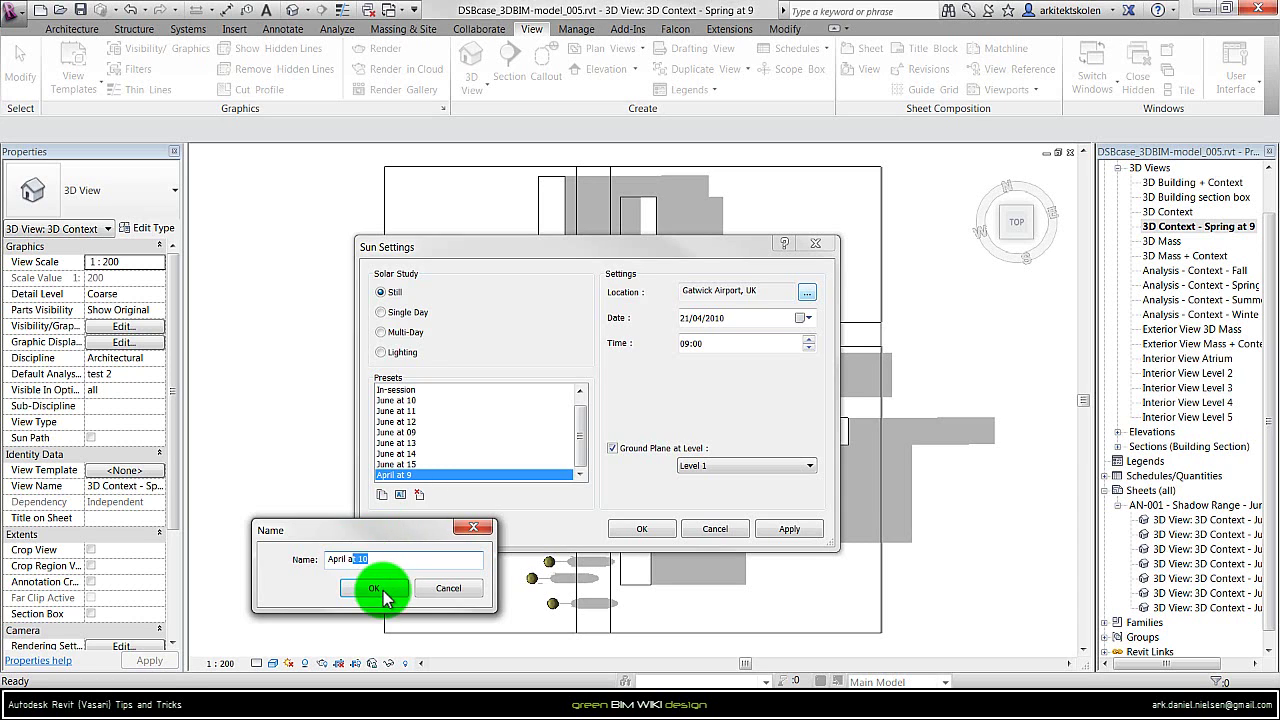
click(808, 340)
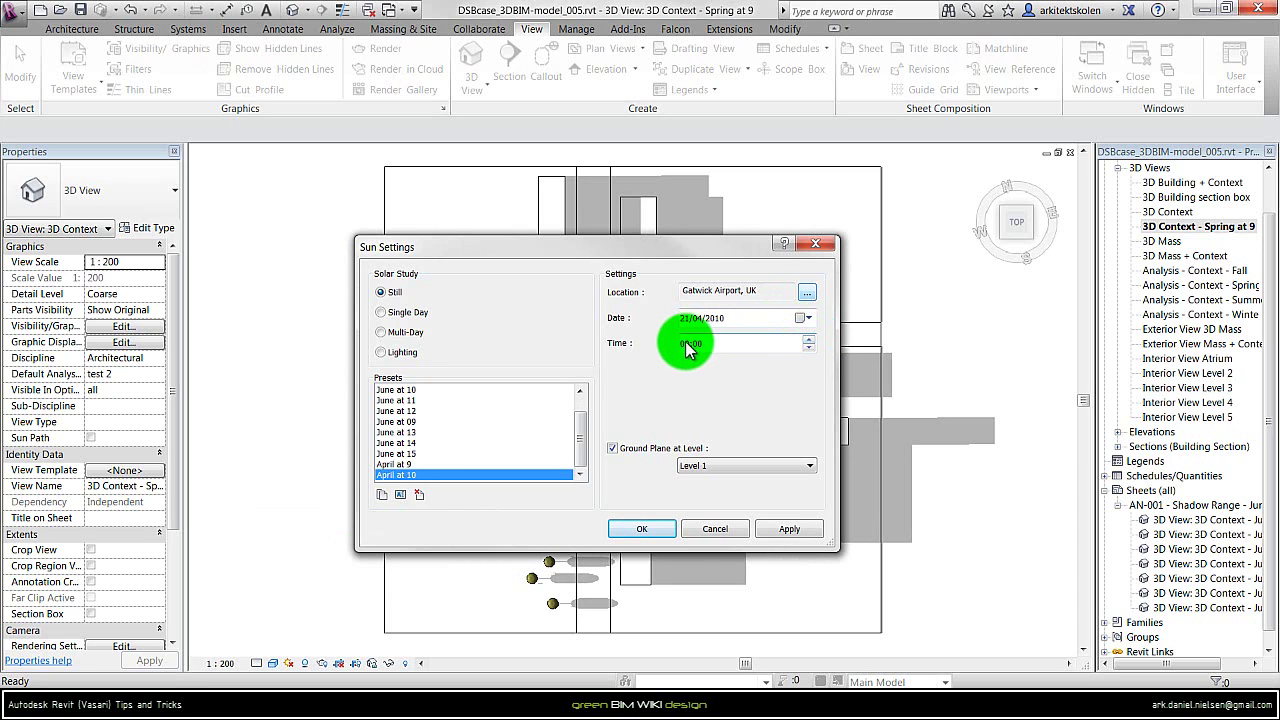
Duplicate the April at 10 sun preset as "April at 11" and set its time to 11:00
click(381, 497)
text(April at 11)
key(Return)
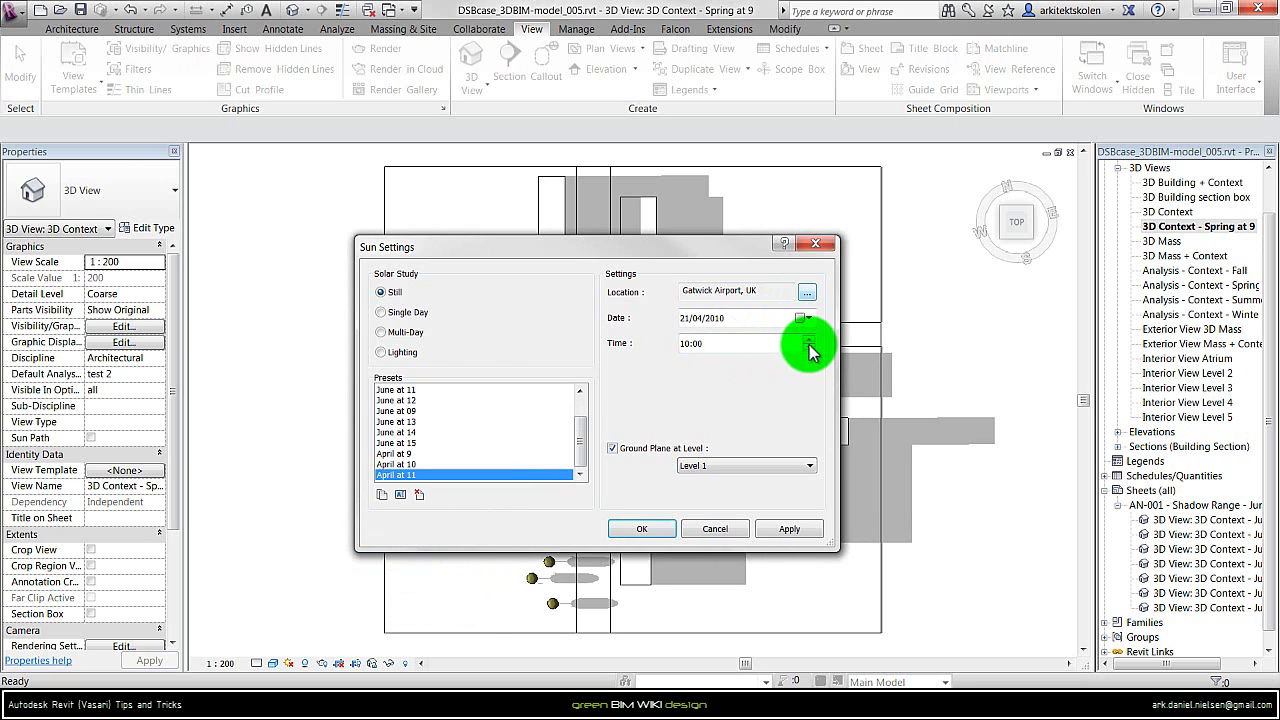
click(808, 340)
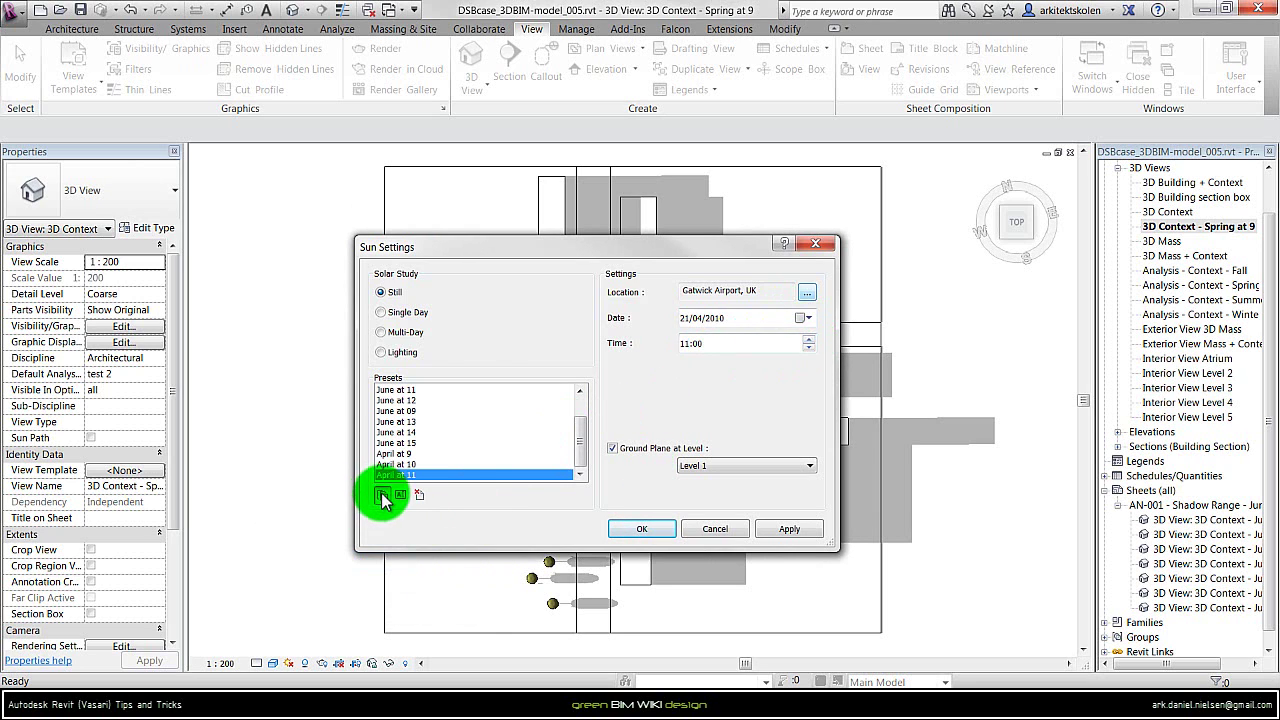
Duplicate the April at 11 sun preset as "April at 12" and set its time to 12:00
click(381, 497)
text(April at 12)
key(Return)
click(808, 340)
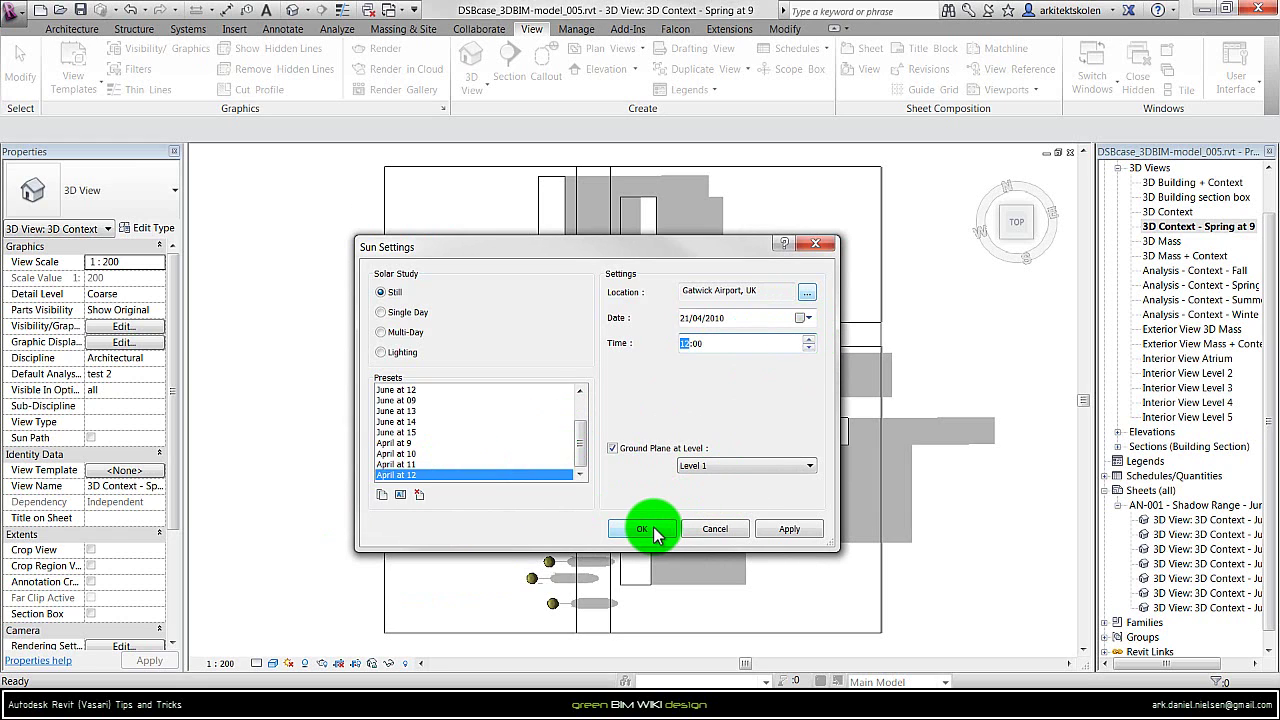
Apply the April at 9 sun preset to the 3D Context - Spring at 9 view
click(401, 444)
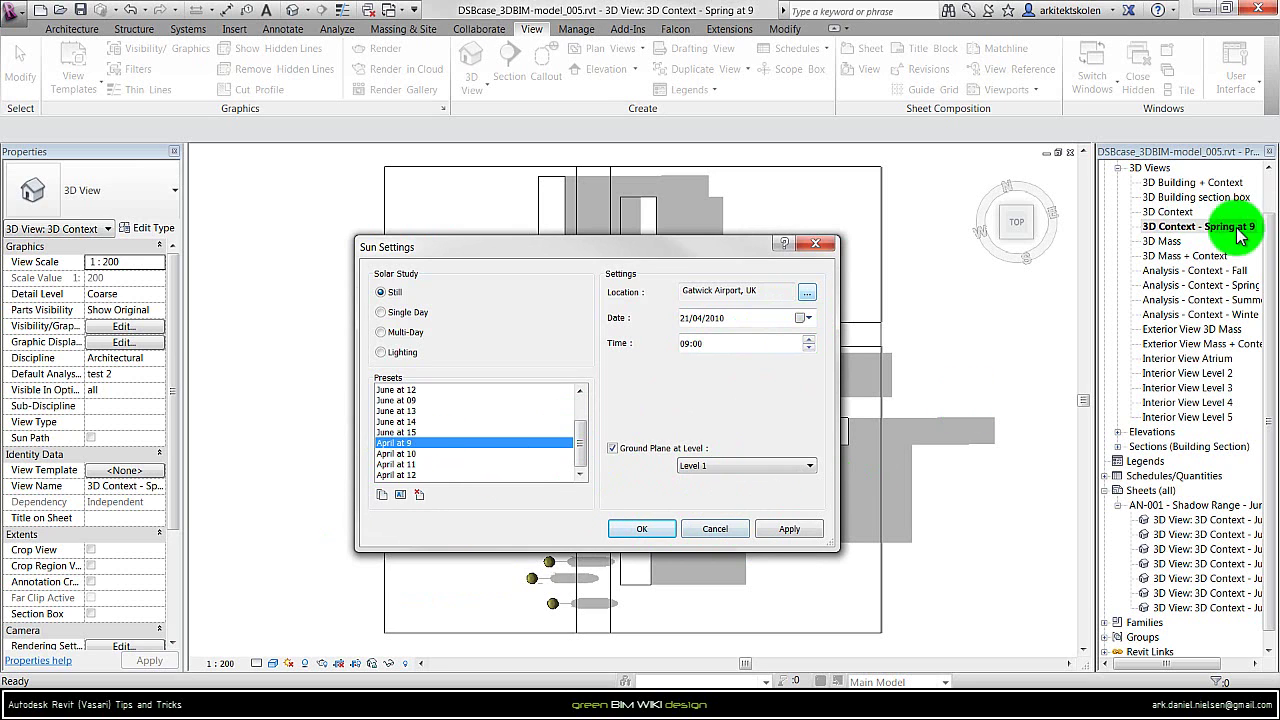
click(642, 528)
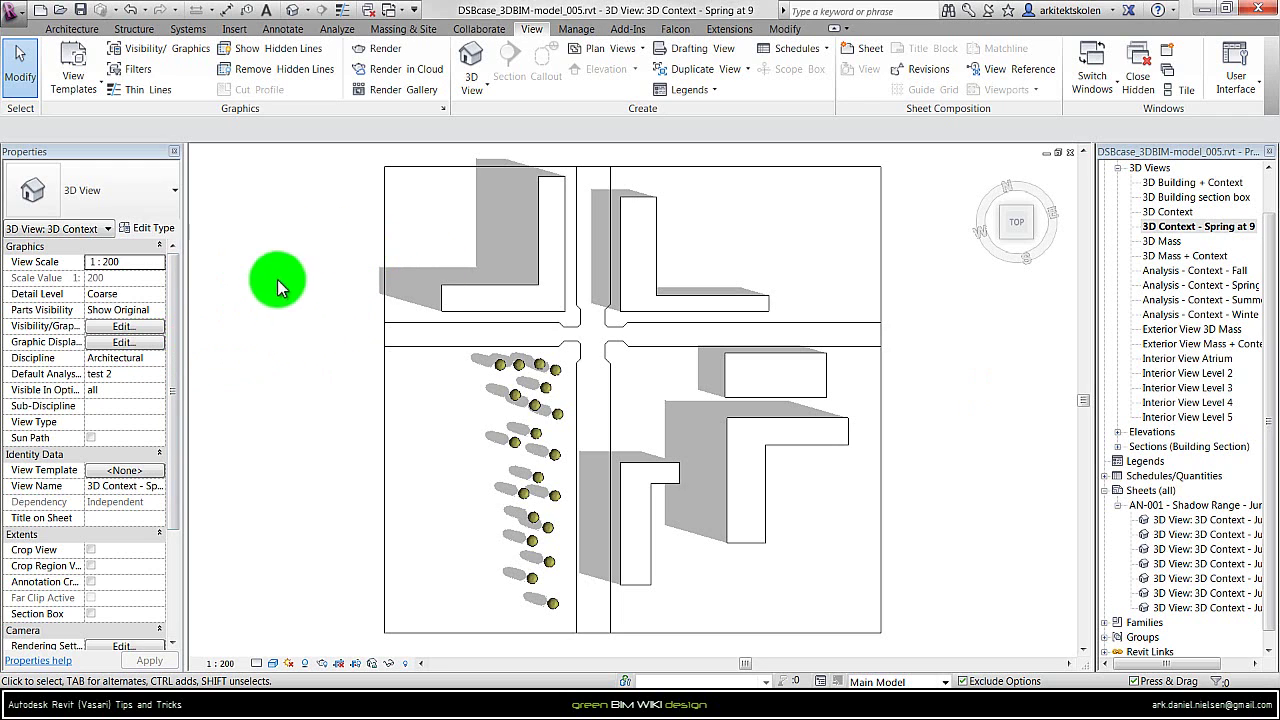
Set the shadow intensity to 10 in the graphic display options of the 3D Context - Spring at 9 view
click(123, 342)
click(835, 327)
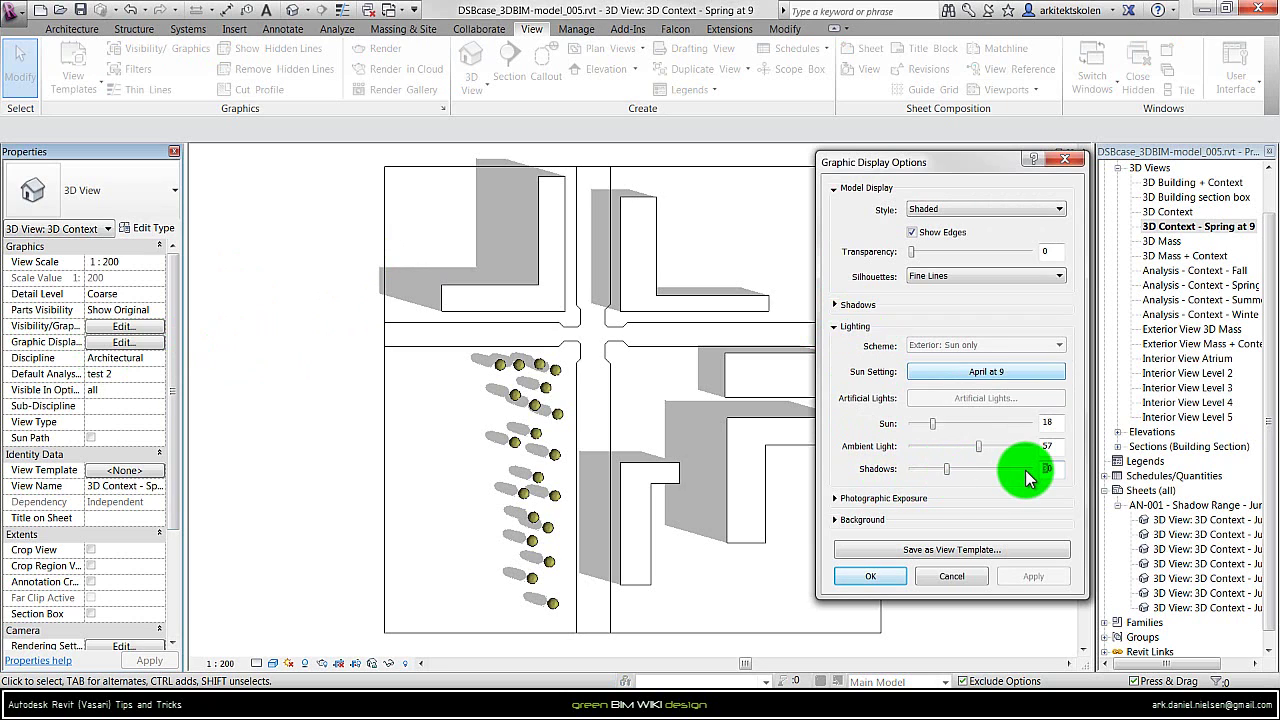
text(10)
click(1063, 445)
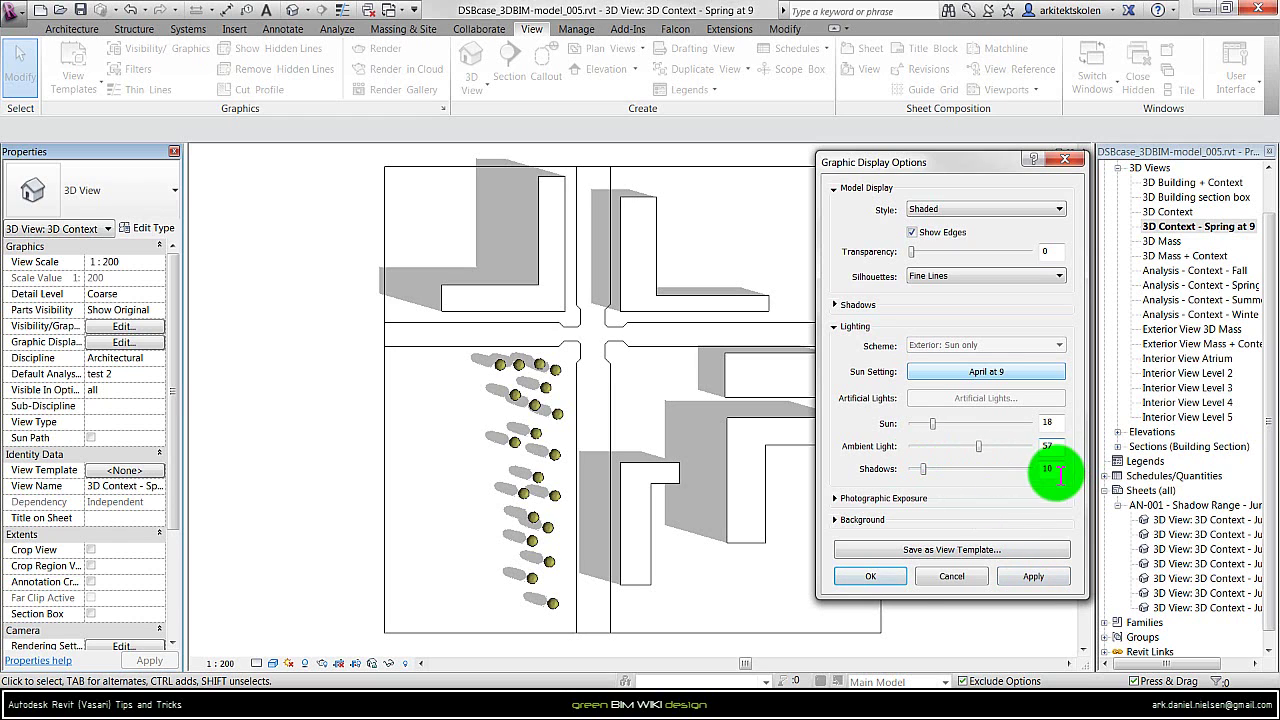
click(1025, 577)
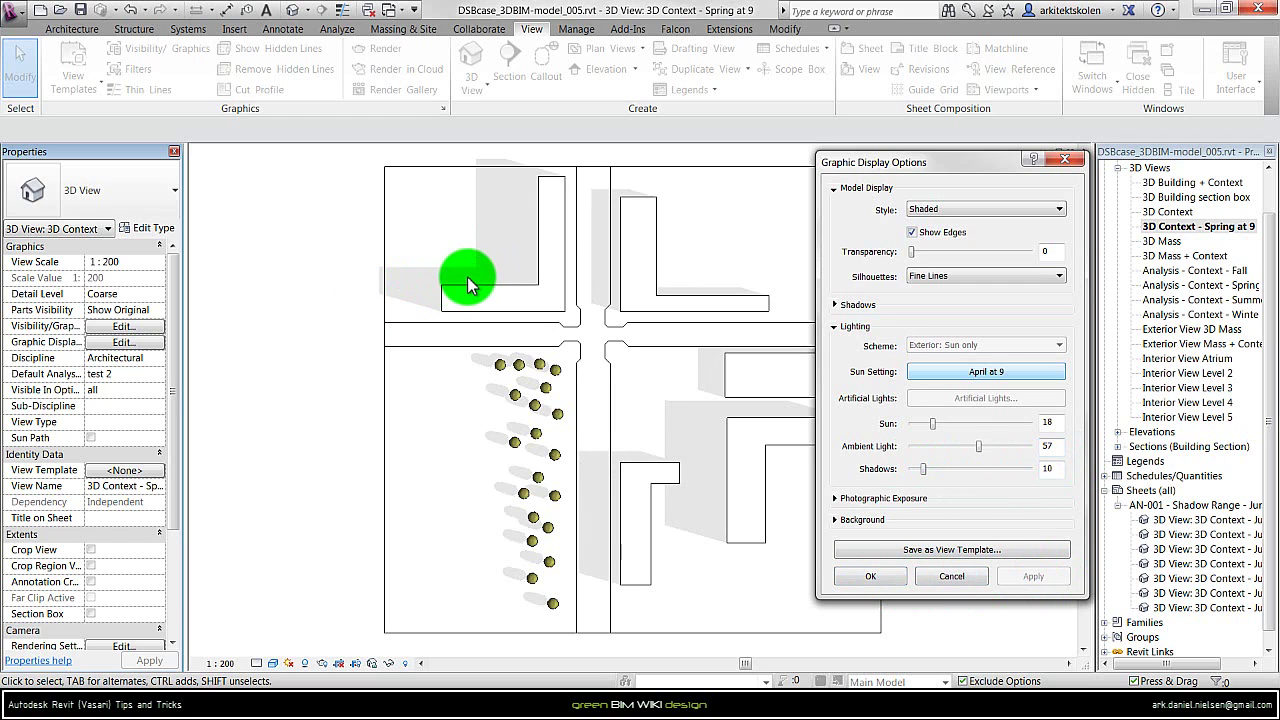
click(870, 576)
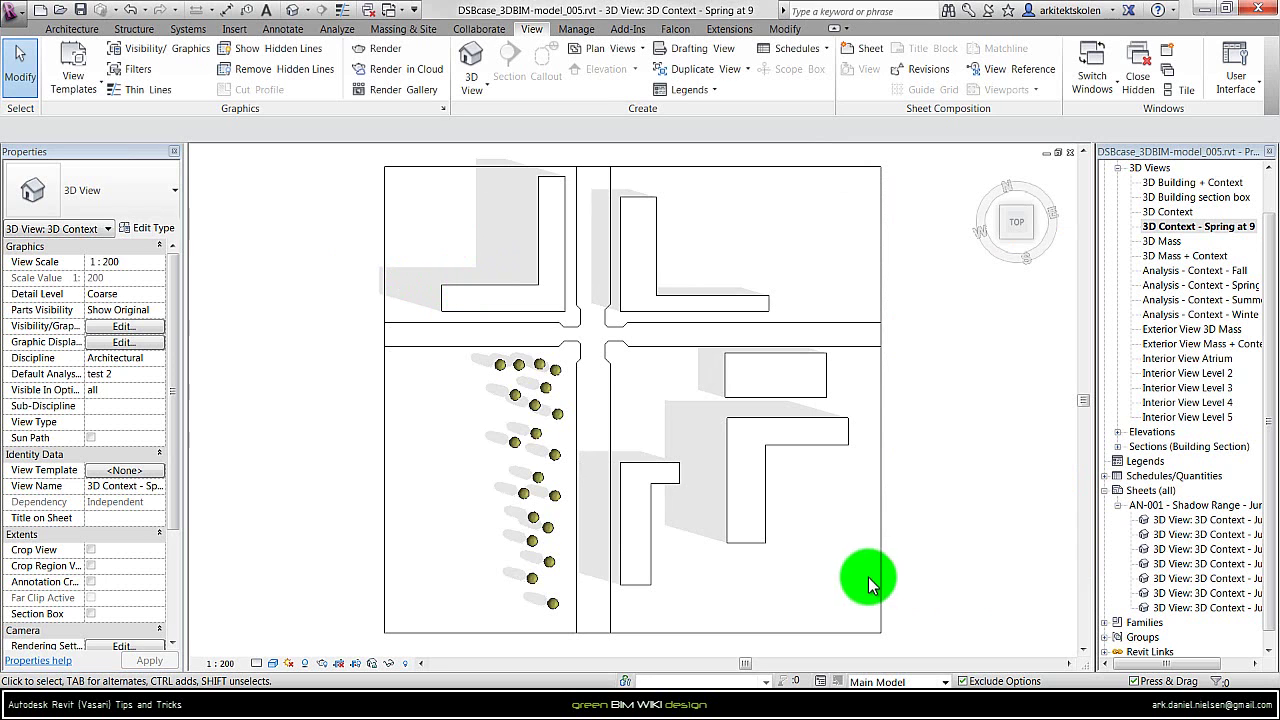
Duplicate the 3D Context - Spring at 9 view and rename the copy "3D Context - Spring at 10"
right_click(1190, 233)
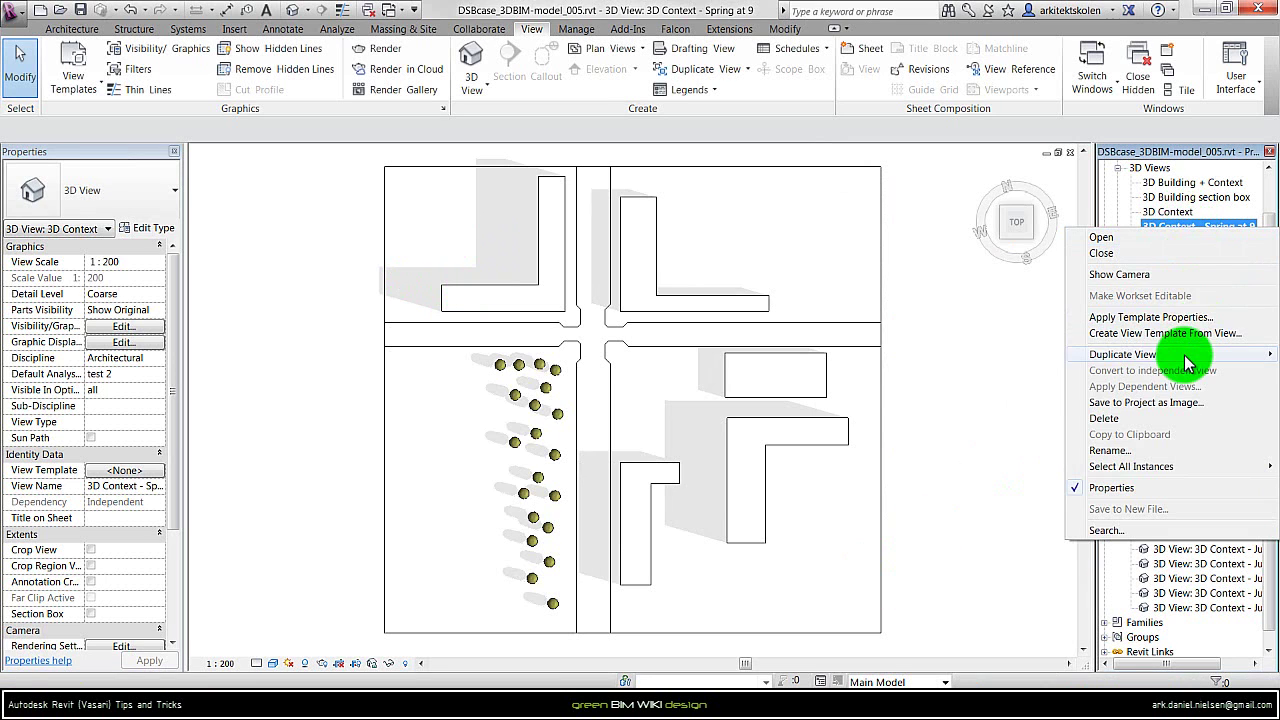
mouse_move(1110, 354)
click(1020, 354)
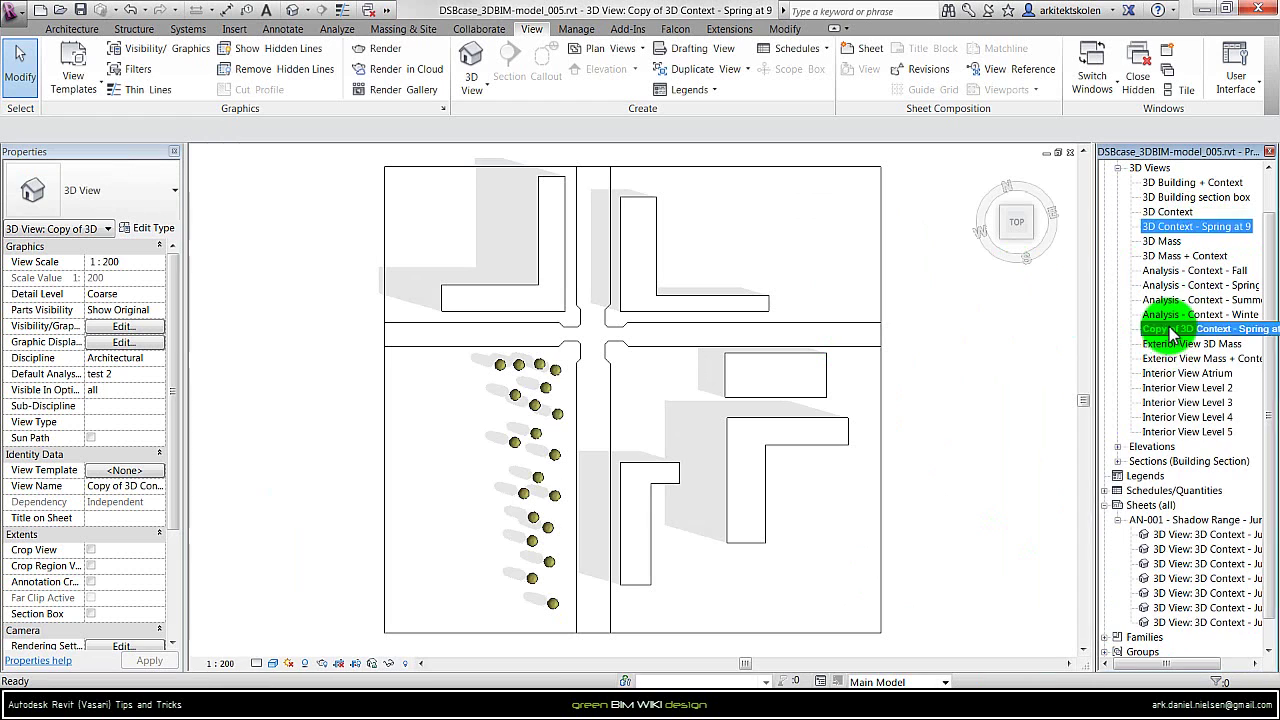
right_click(1165, 329)
click(1180, 563)
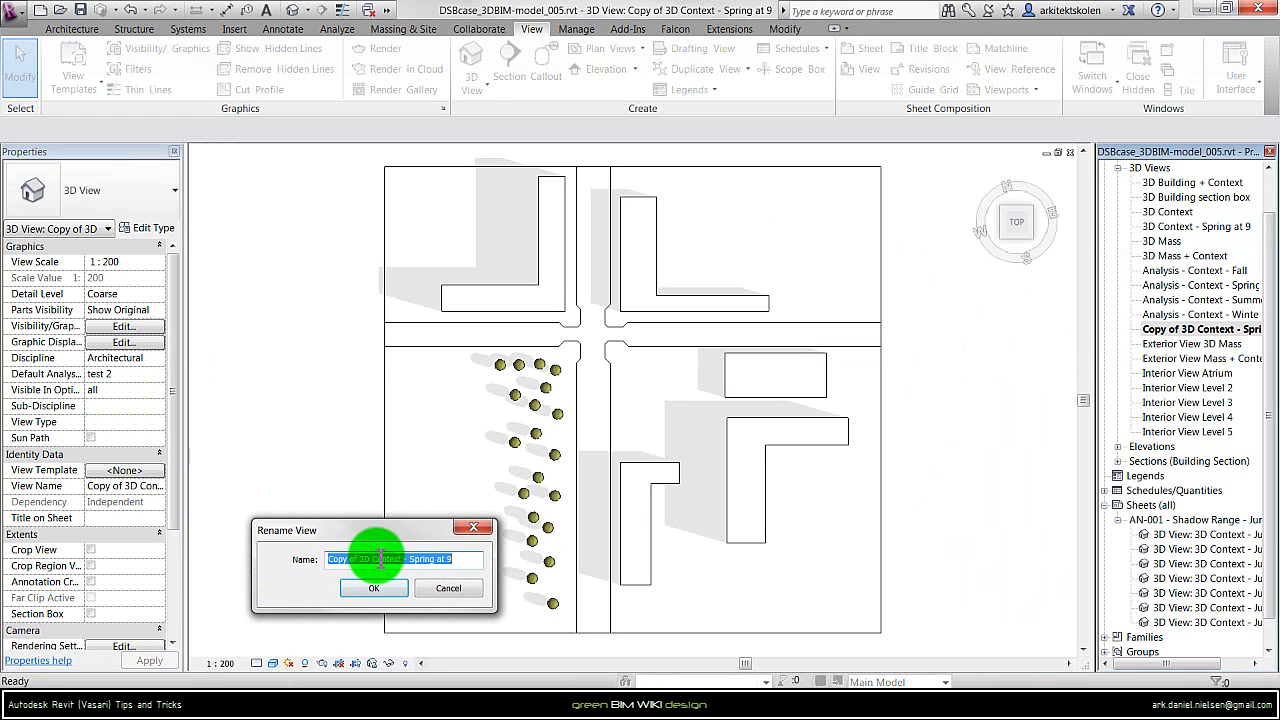
drag(355, 558, 281, 556)
key(Delete)
key(End)
key(BackSpace)
text(10)
key(Return)
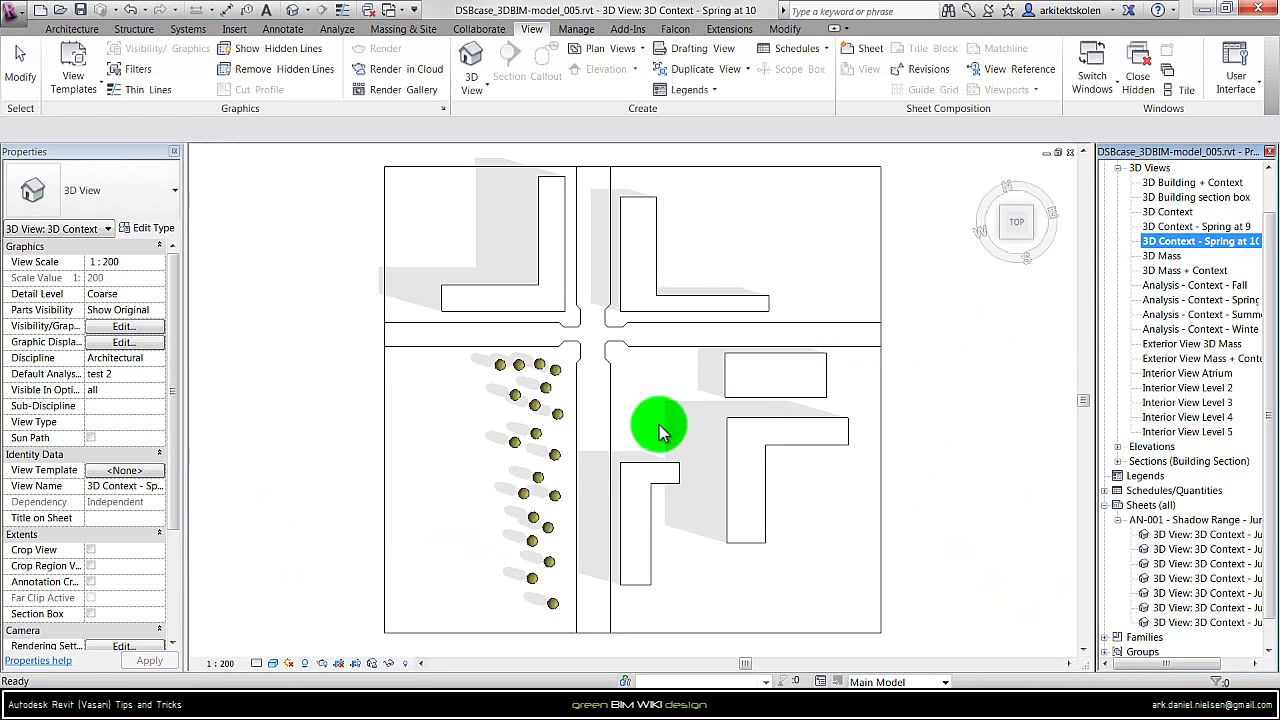
Apply the April at 10 sun preset to the 3D Context - Spring at 10 view
click(123, 342)
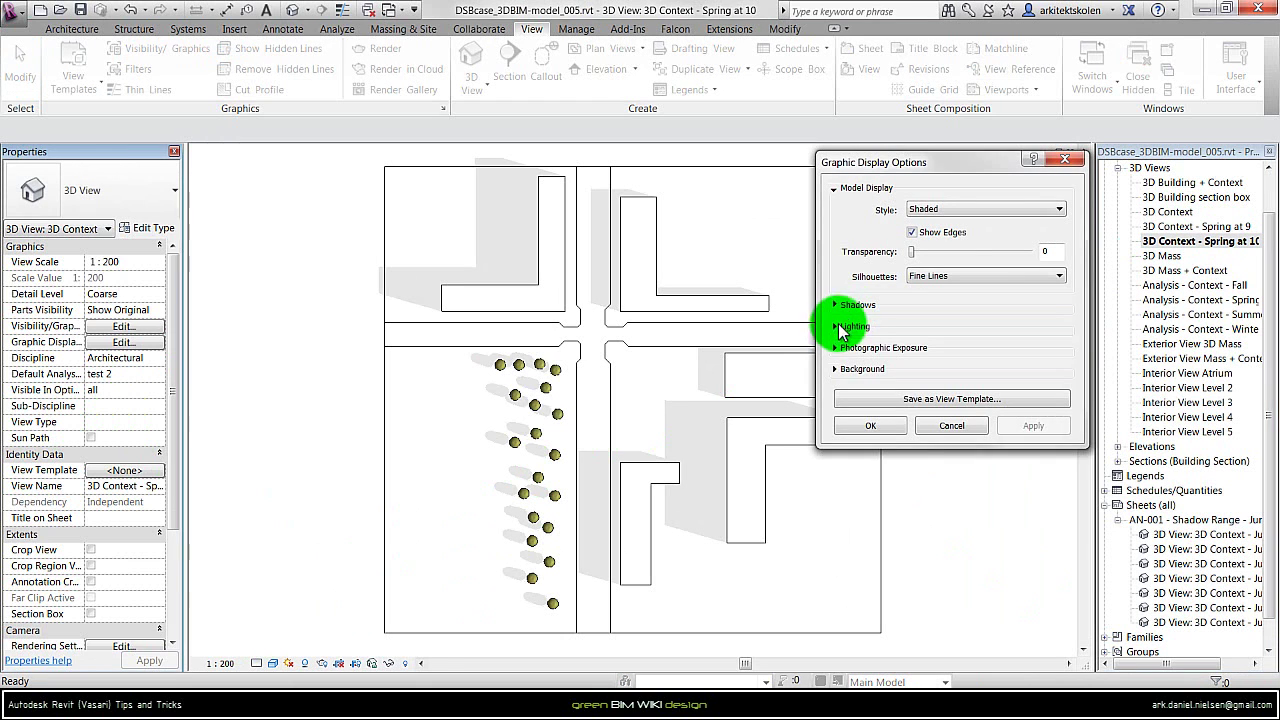
click(838, 327)
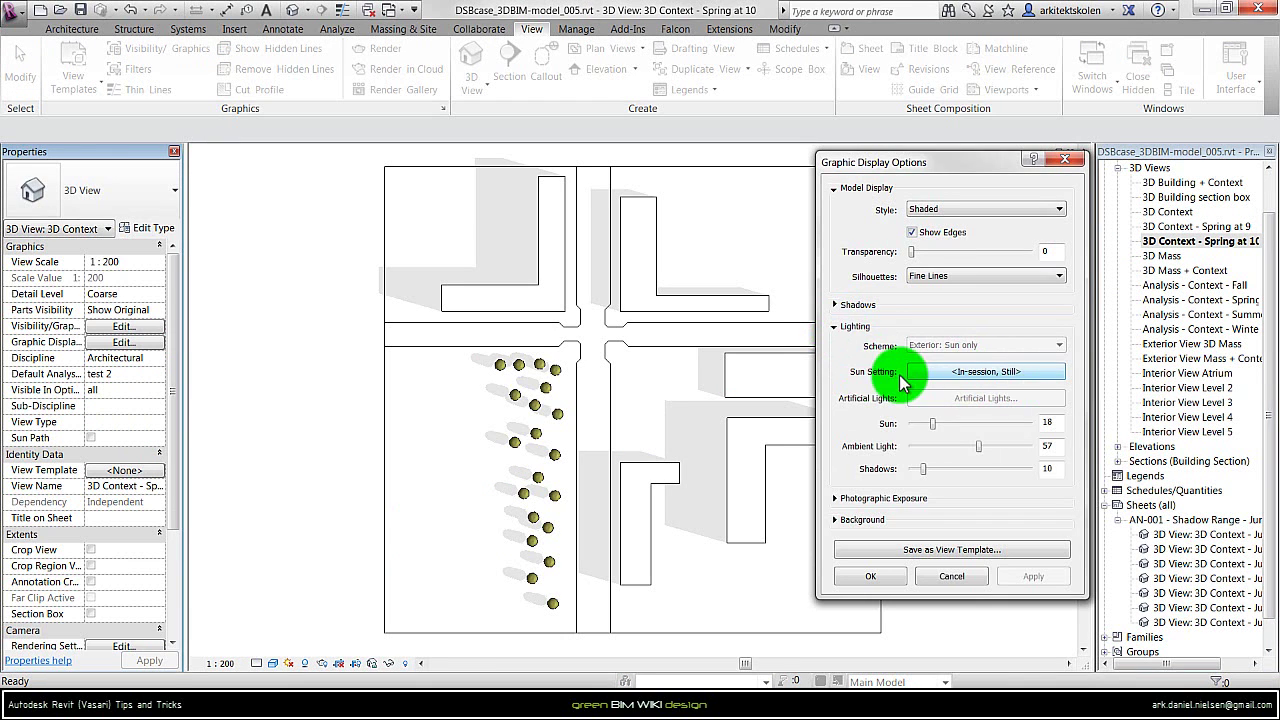
click(944, 373)
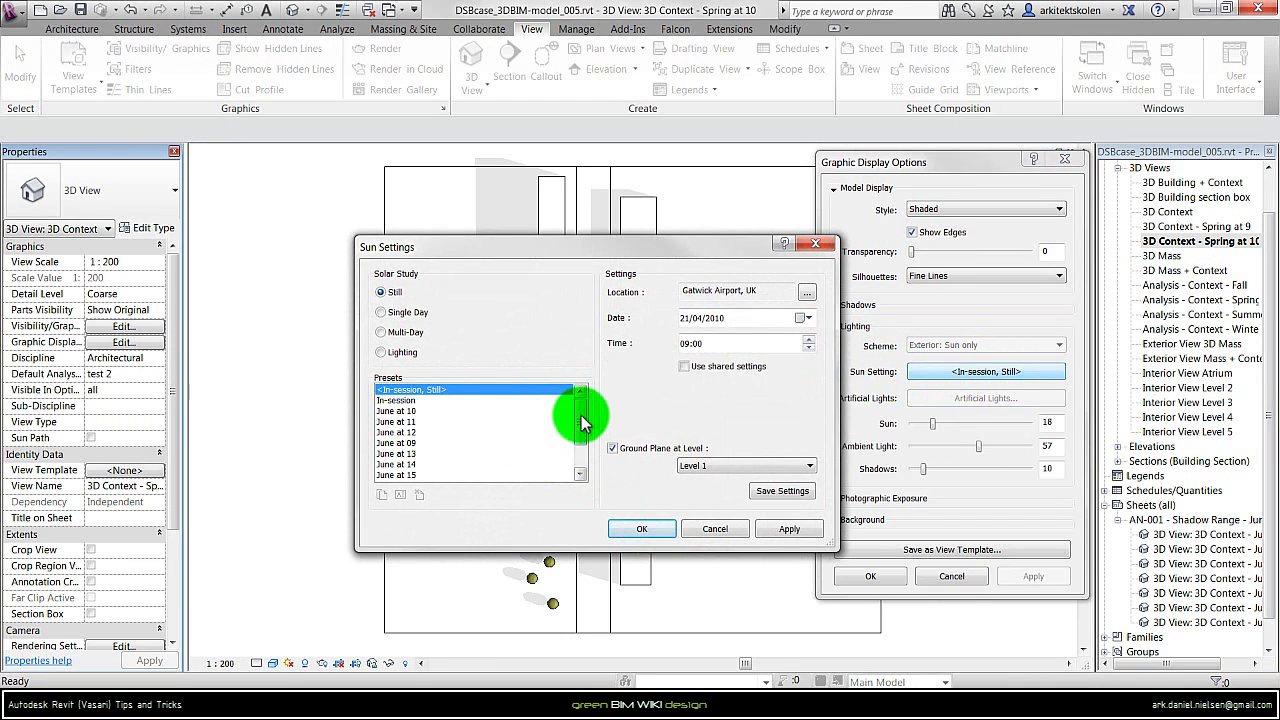
drag(582, 422, 575, 443)
click(405, 453)
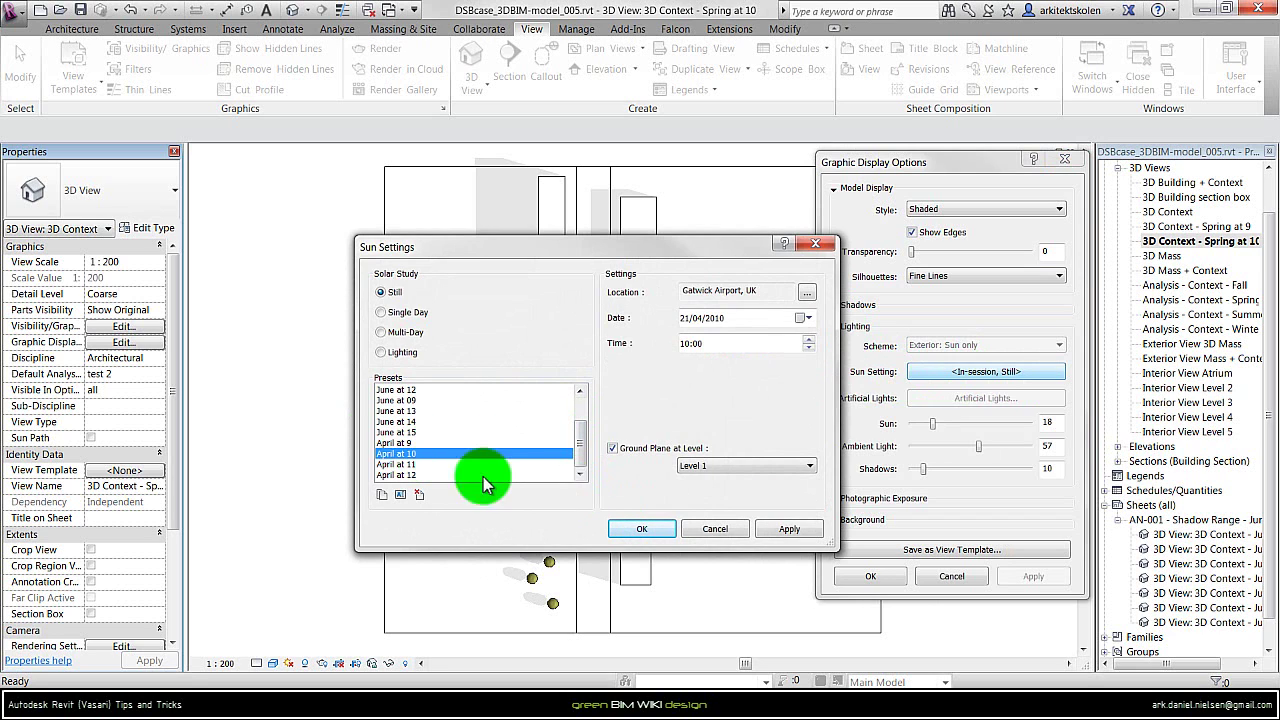
click(642, 528)
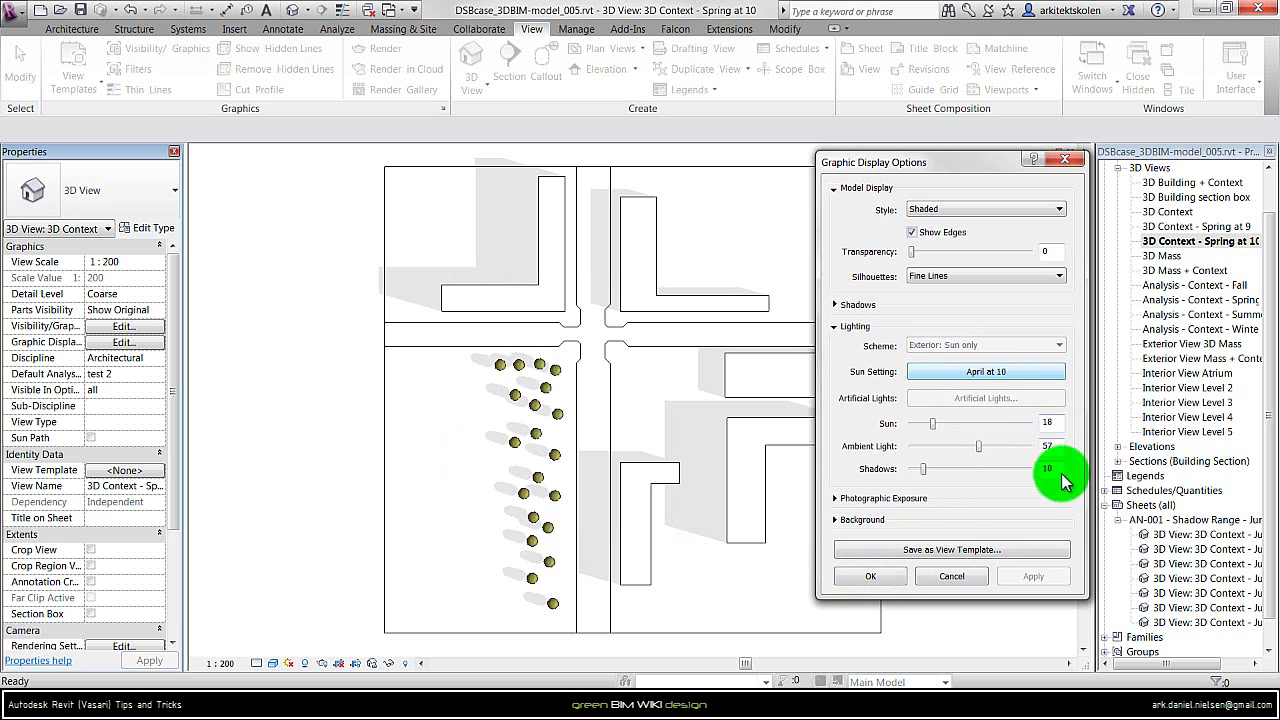
key(Return)
Duplicate the 3D Context - Spring at 10 view and choose the copy's sun preset in its lighting options
click(1205, 241)
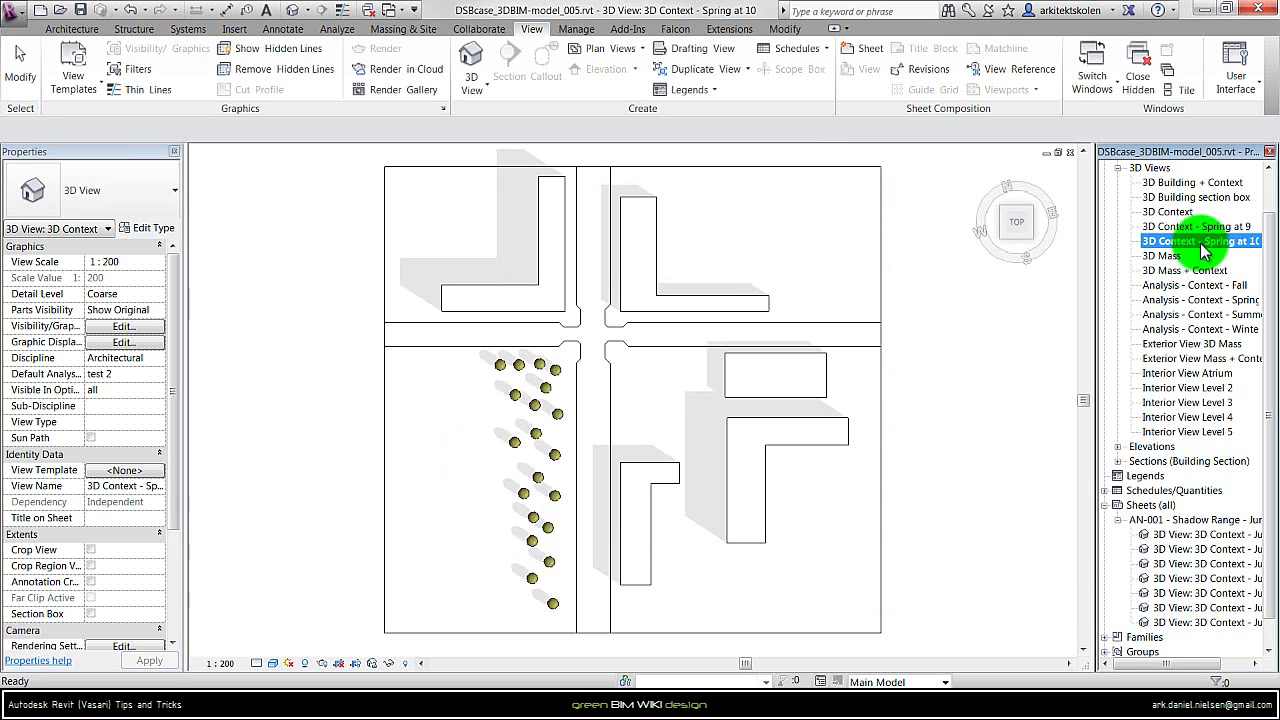
right_click(1205, 247)
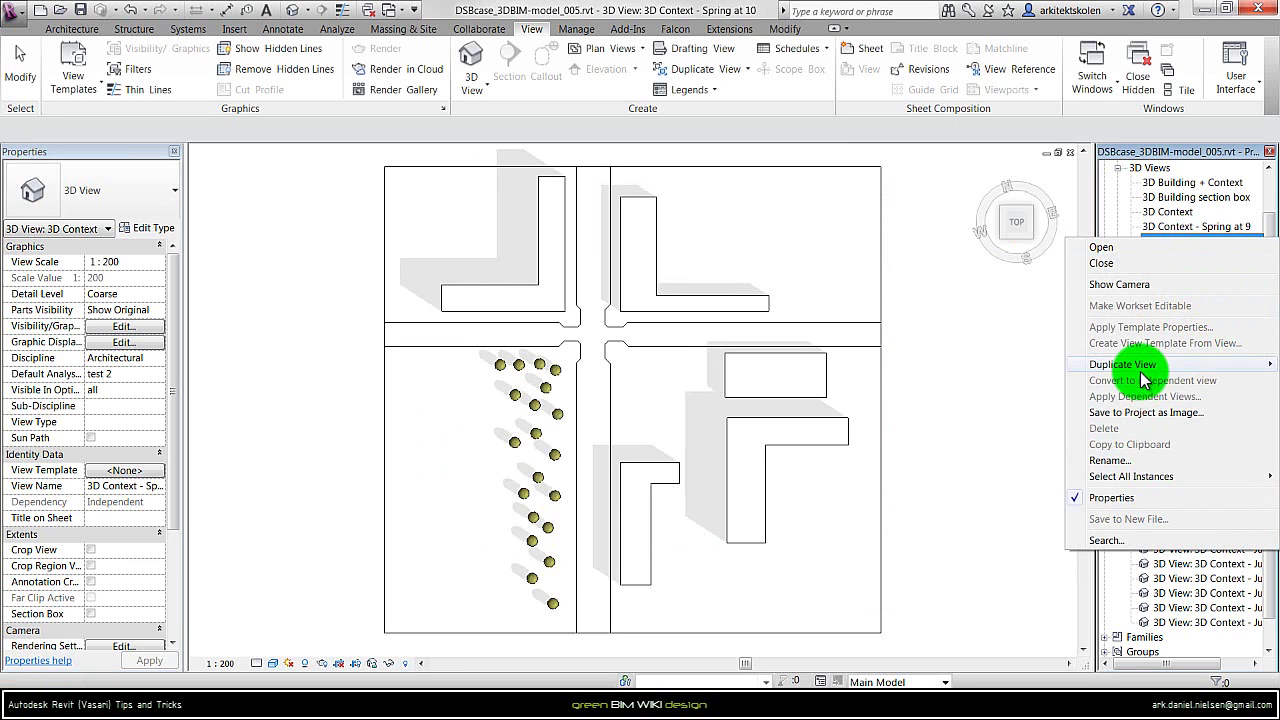
click(1010, 368)
click(122, 343)
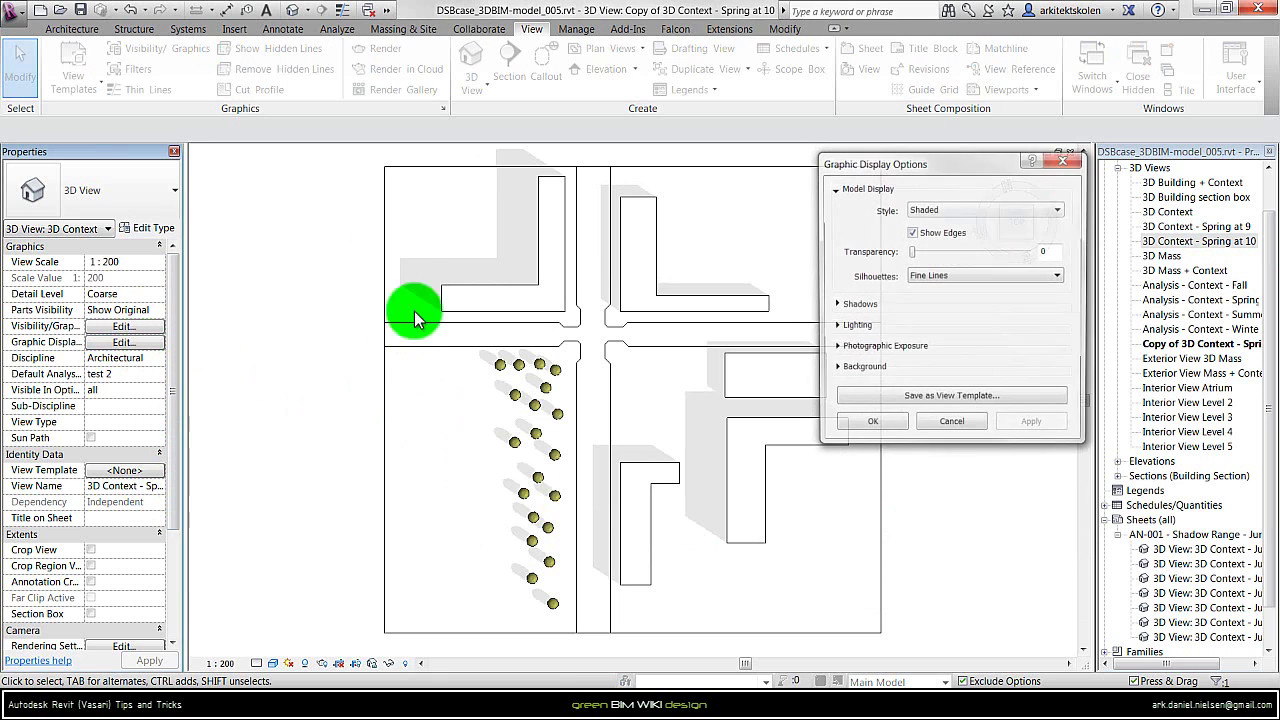
click(855, 326)
click(986, 371)
click(491, 486)
click(868, 580)
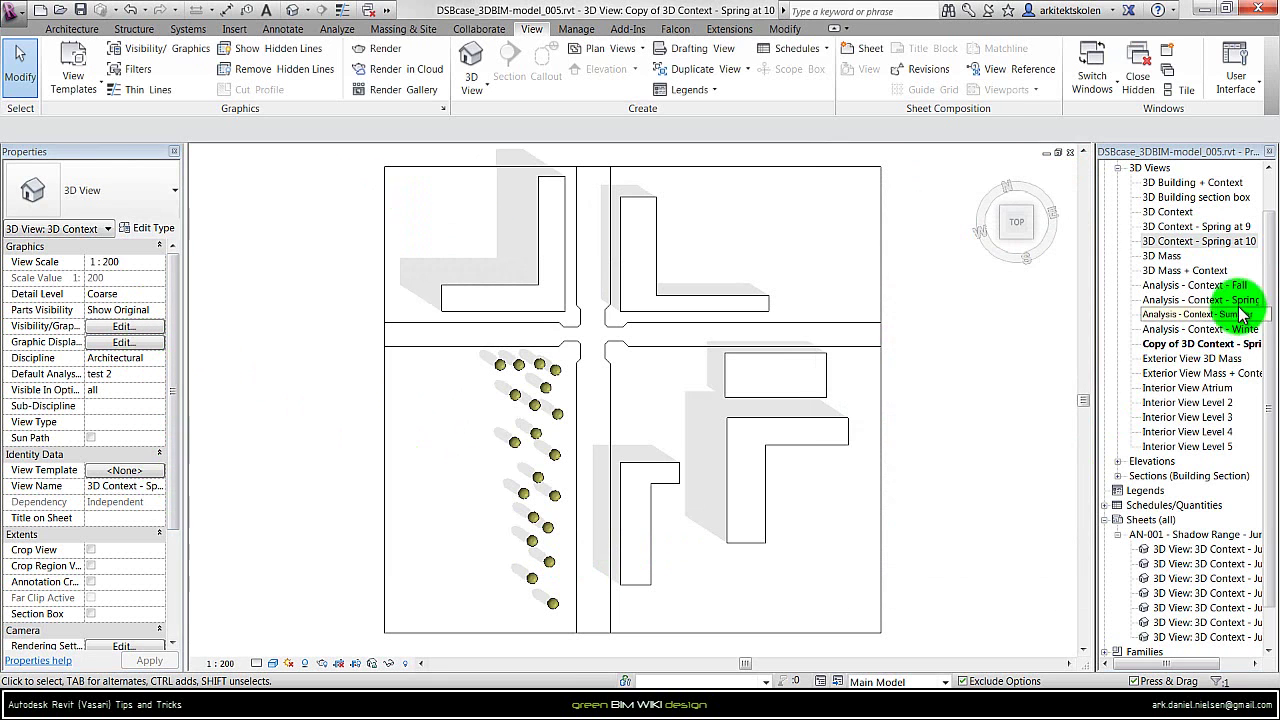
Rename the copy of the Spring at 10 view "3D Context - Spring at 11"
right_click(1200, 343)
click(1110, 582)
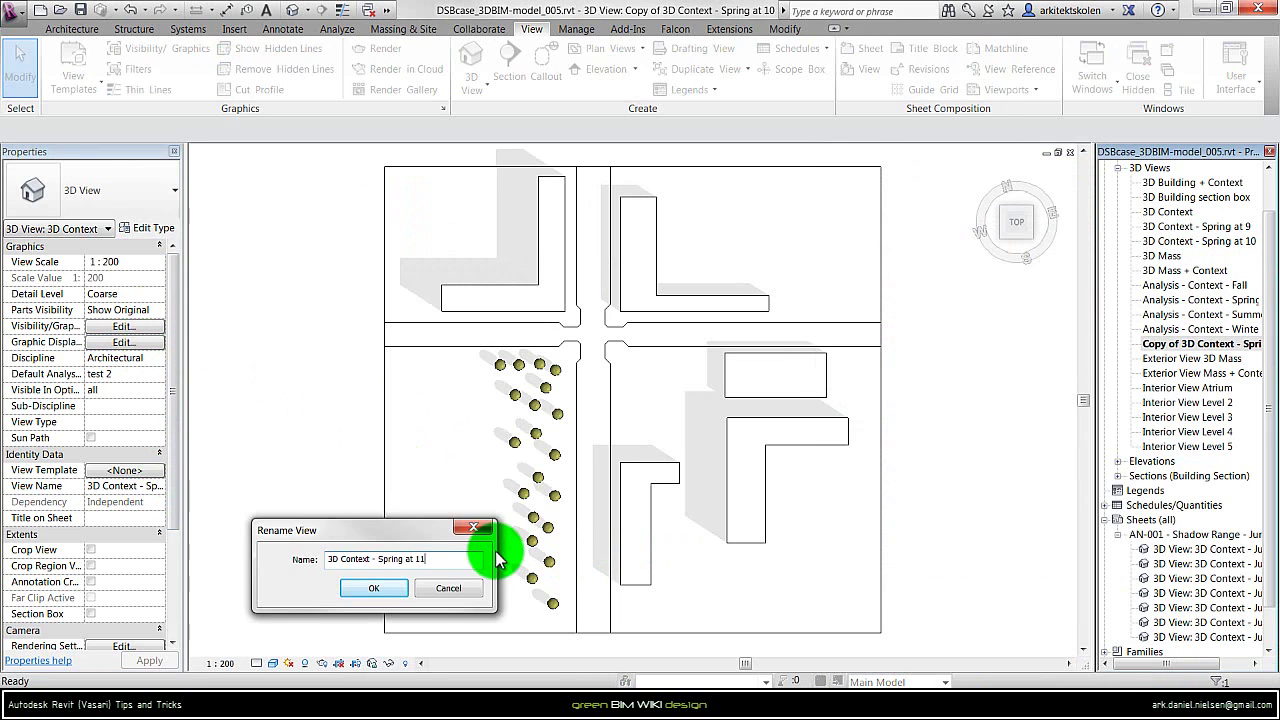
key(Return)
Duplicate the 3D Context - Spring at 11 view and apply the April at 12 sun preset to the copy
right_click(1195, 257)
click(943, 377)
click(123, 342)
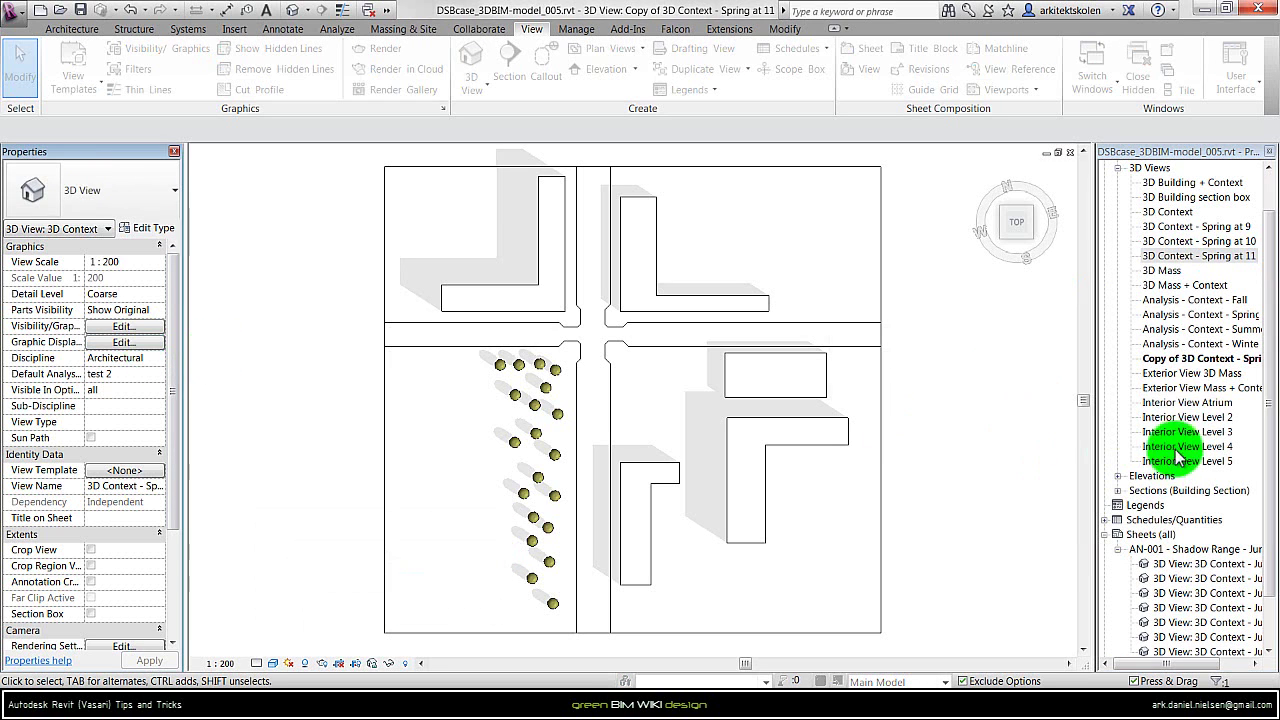
click(838, 327)
click(986, 371)
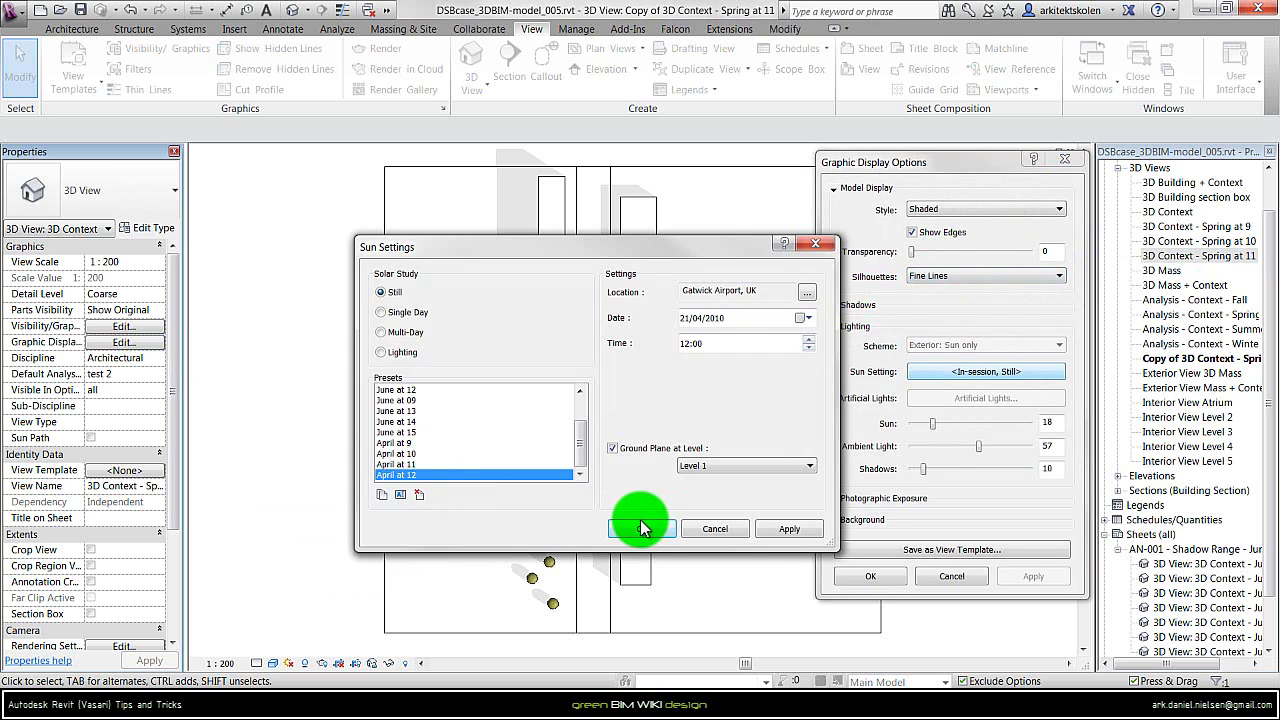
click(643, 537)
key(Return)
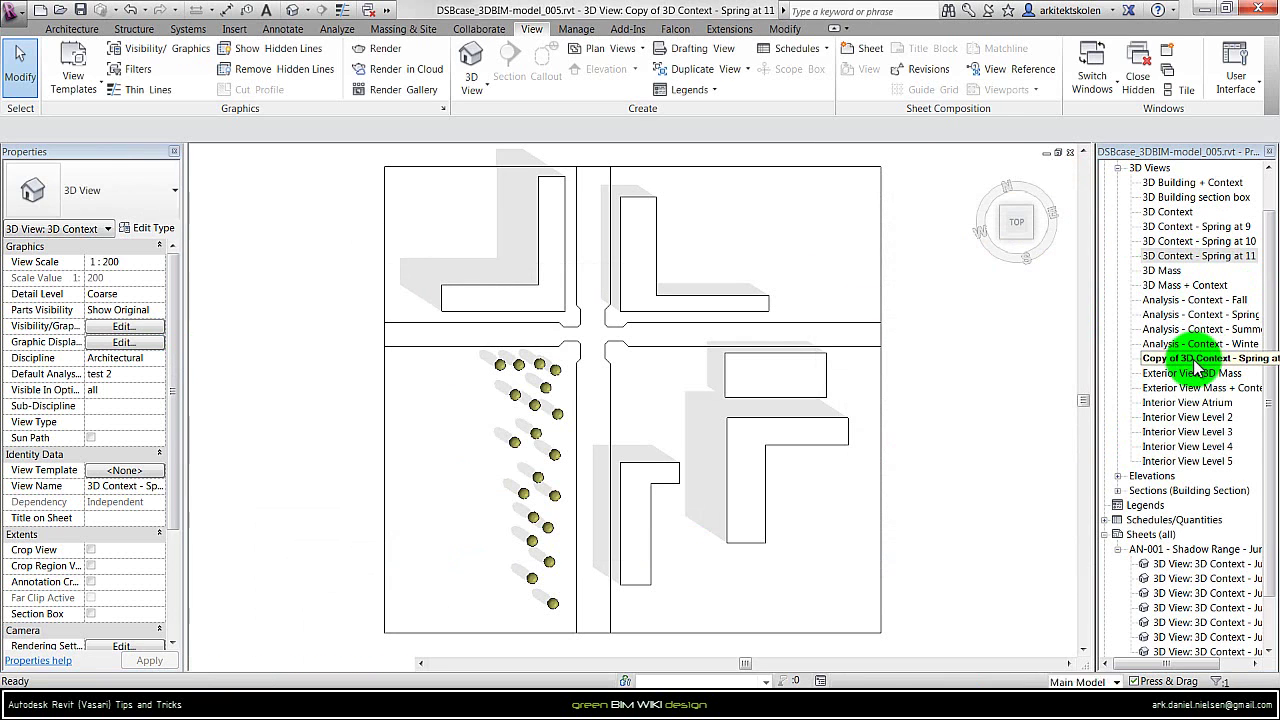
Rename the copy of the Spring at 11 view "3D Context - Spring at 12"
right_click(1177, 358)
click(1108, 583)
drag(359, 559, 305, 565)
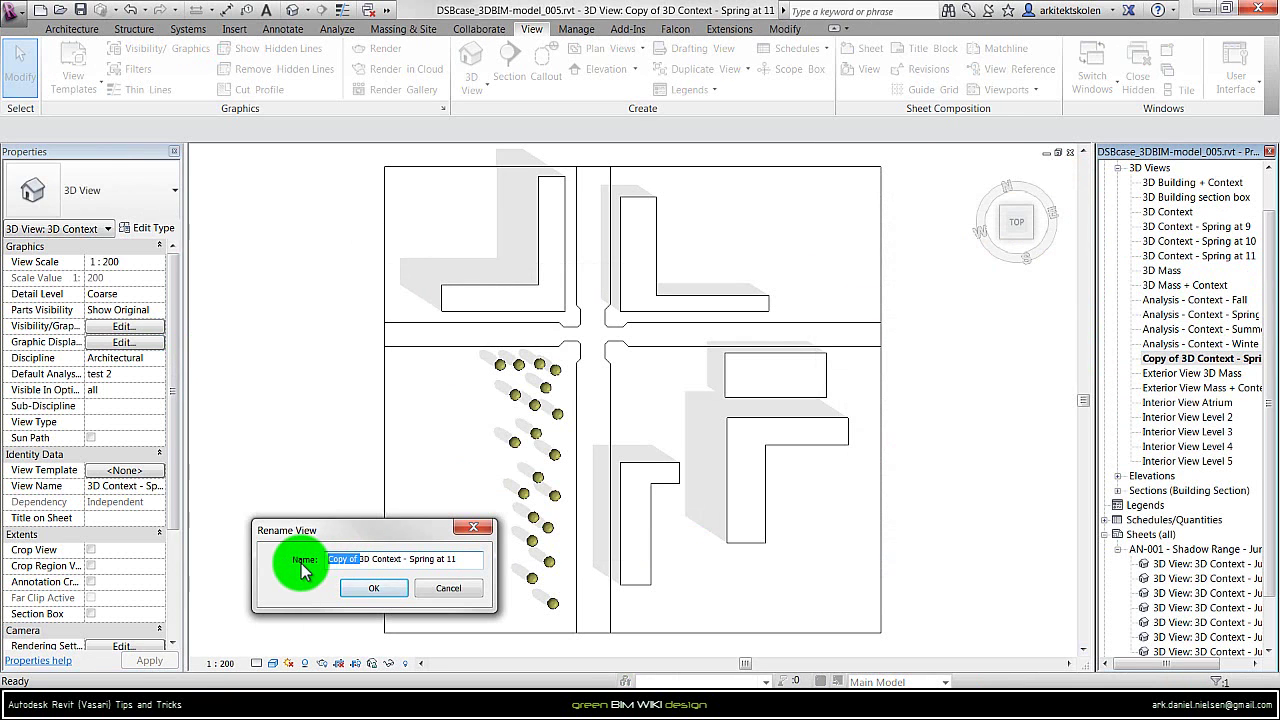
key(Delete)
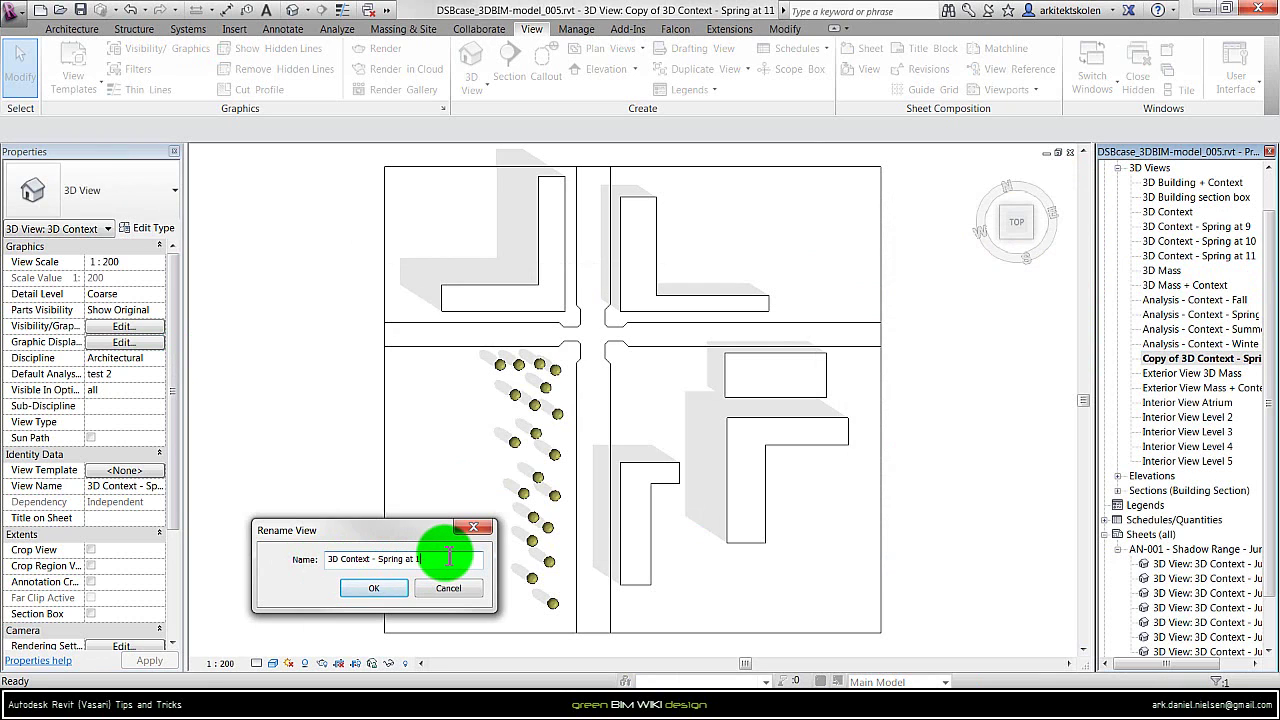
click(373, 588)
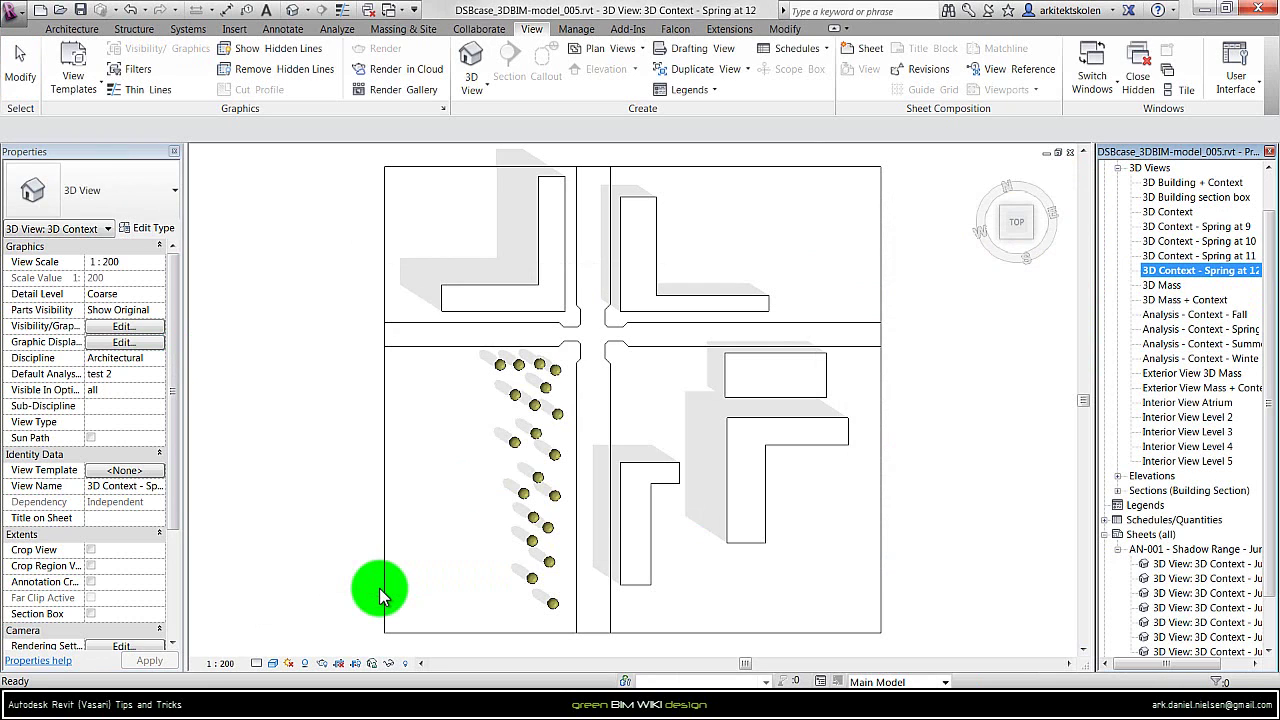
Create a new sheet with a blank title block for the four 3D Context - Spring views
click(1240, 227)
shift+click(1223, 270)
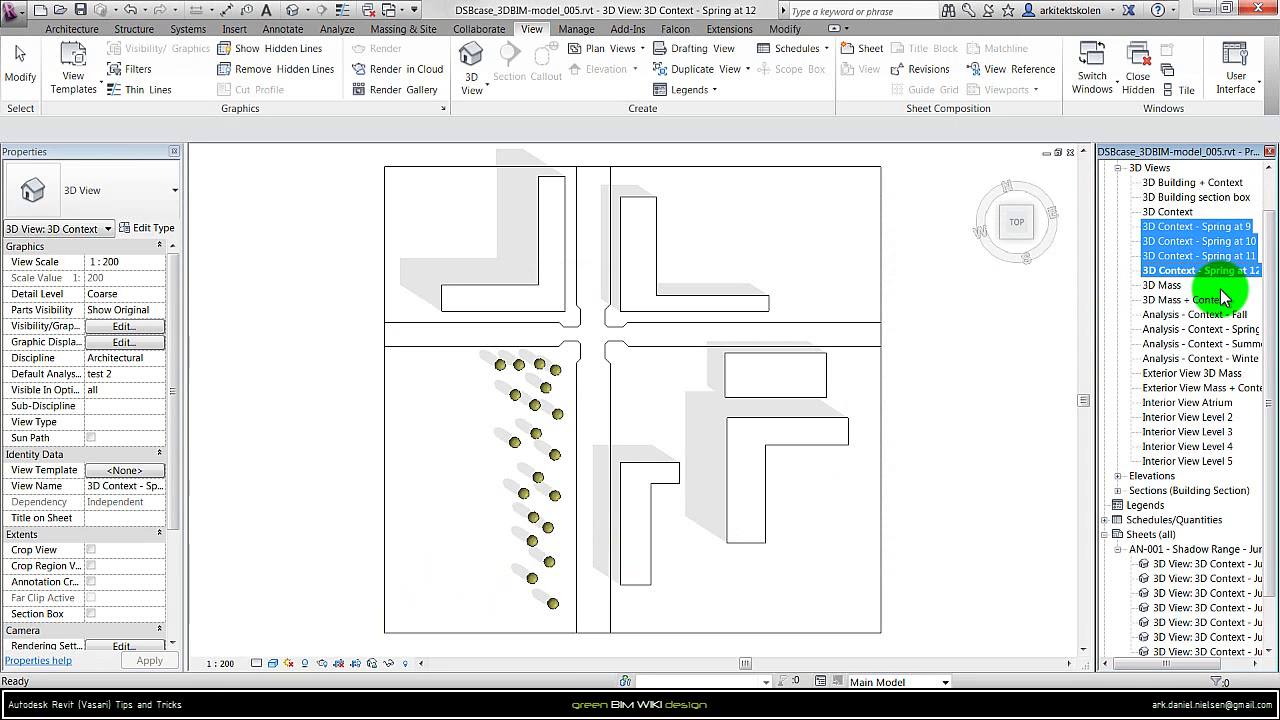
scroll(1215, 305, down, 2)
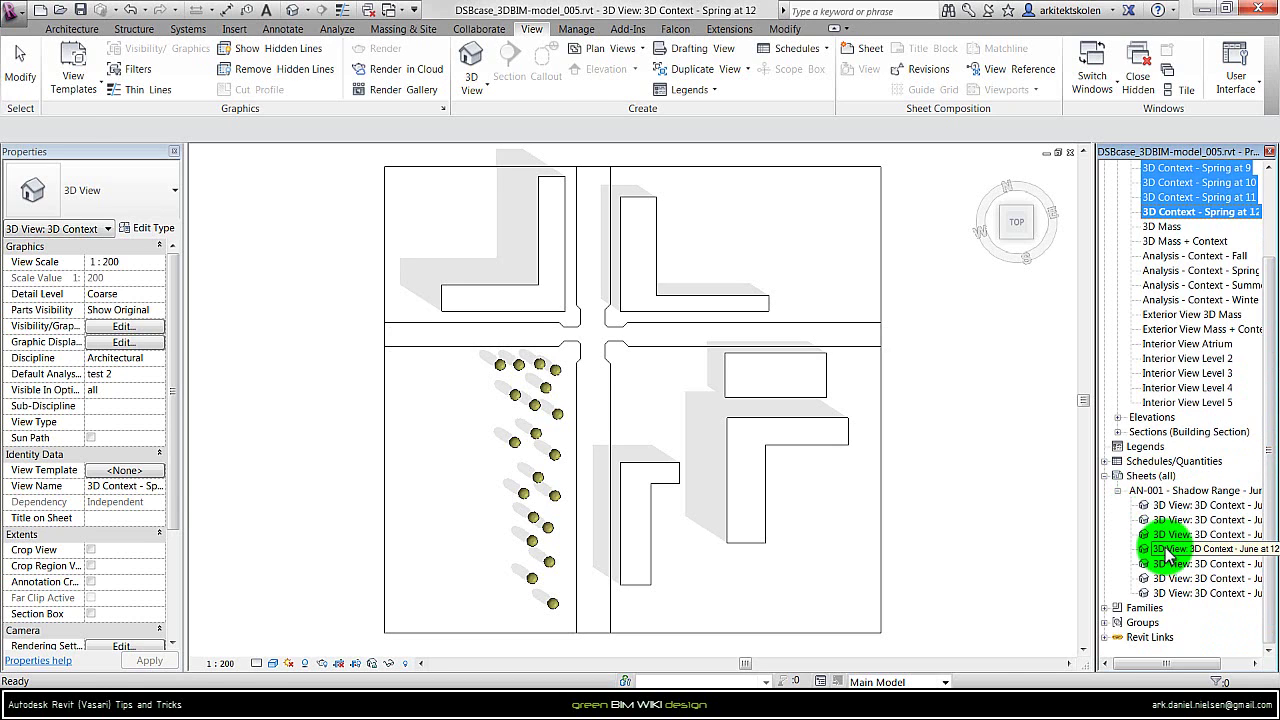
click(1157, 480)
click(1157, 478)
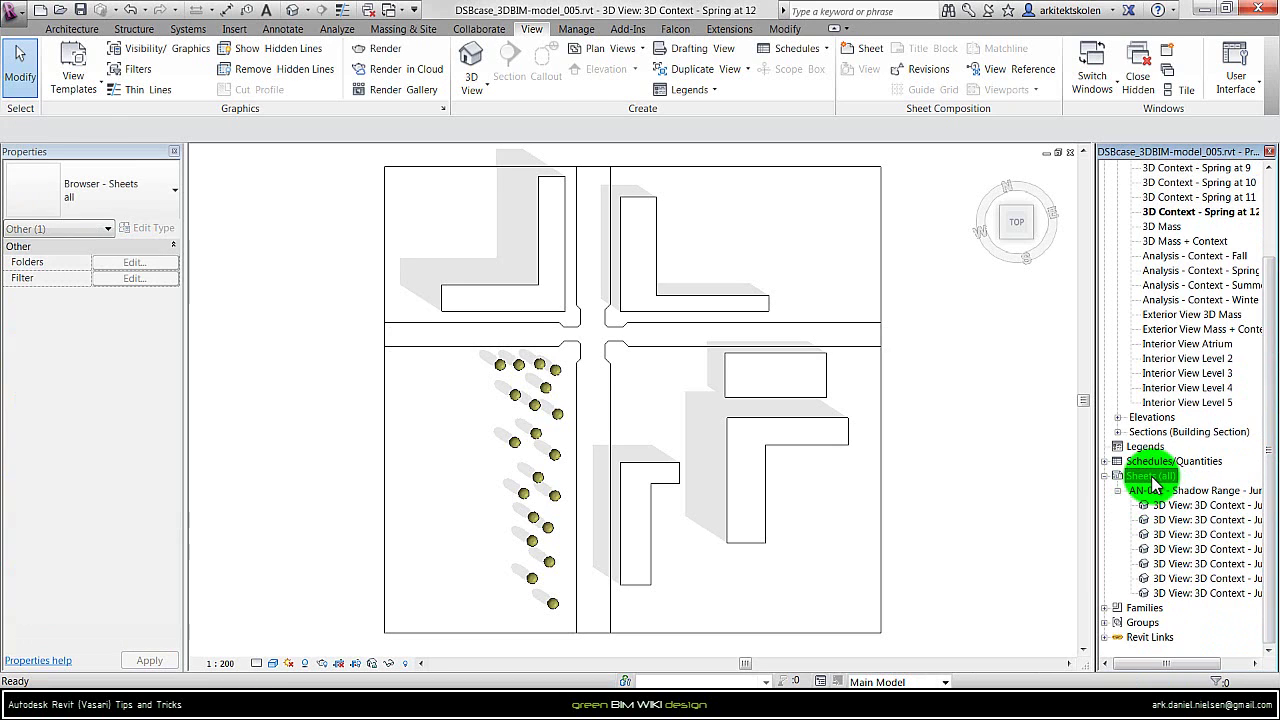
right_click(1155, 480)
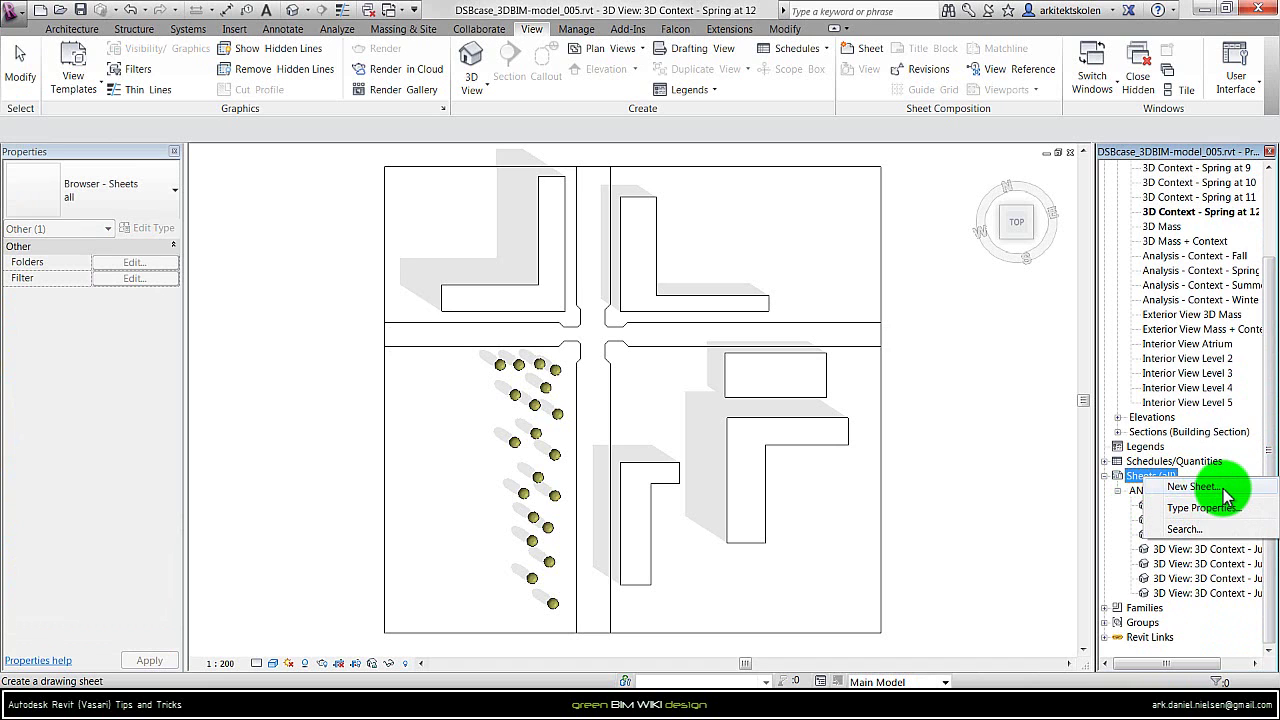
click(1222, 488)
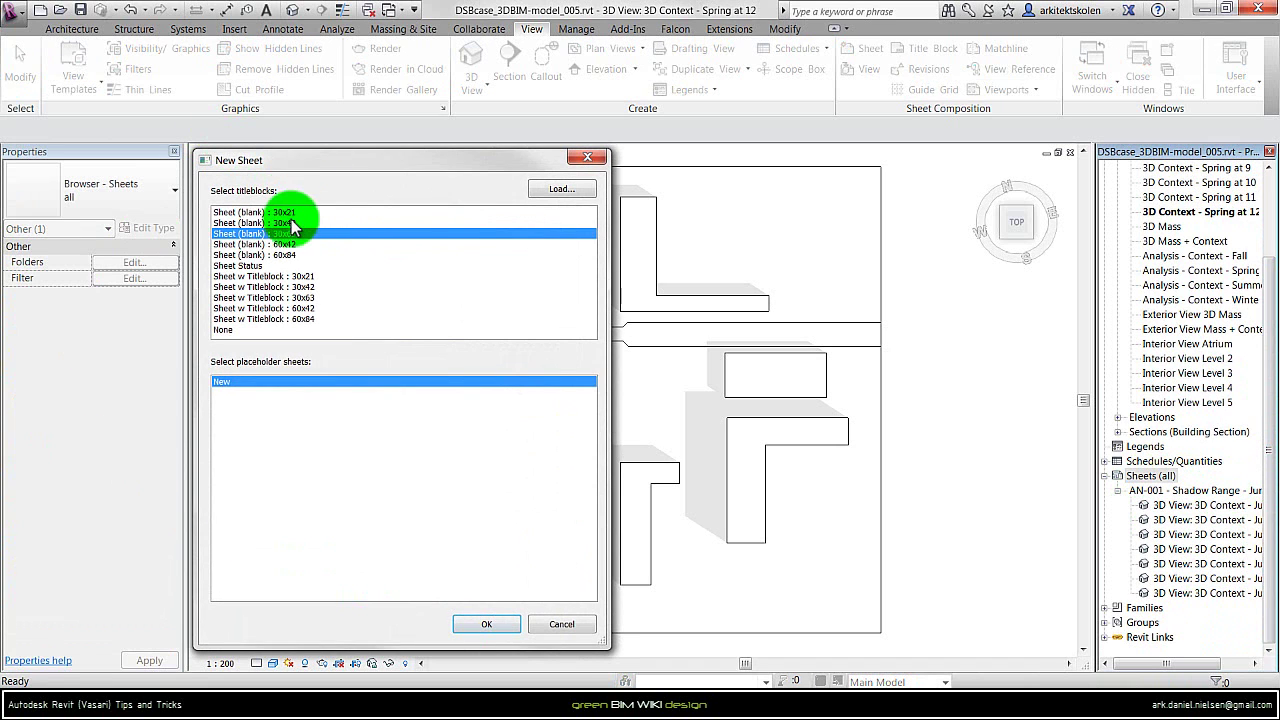
click(486, 624)
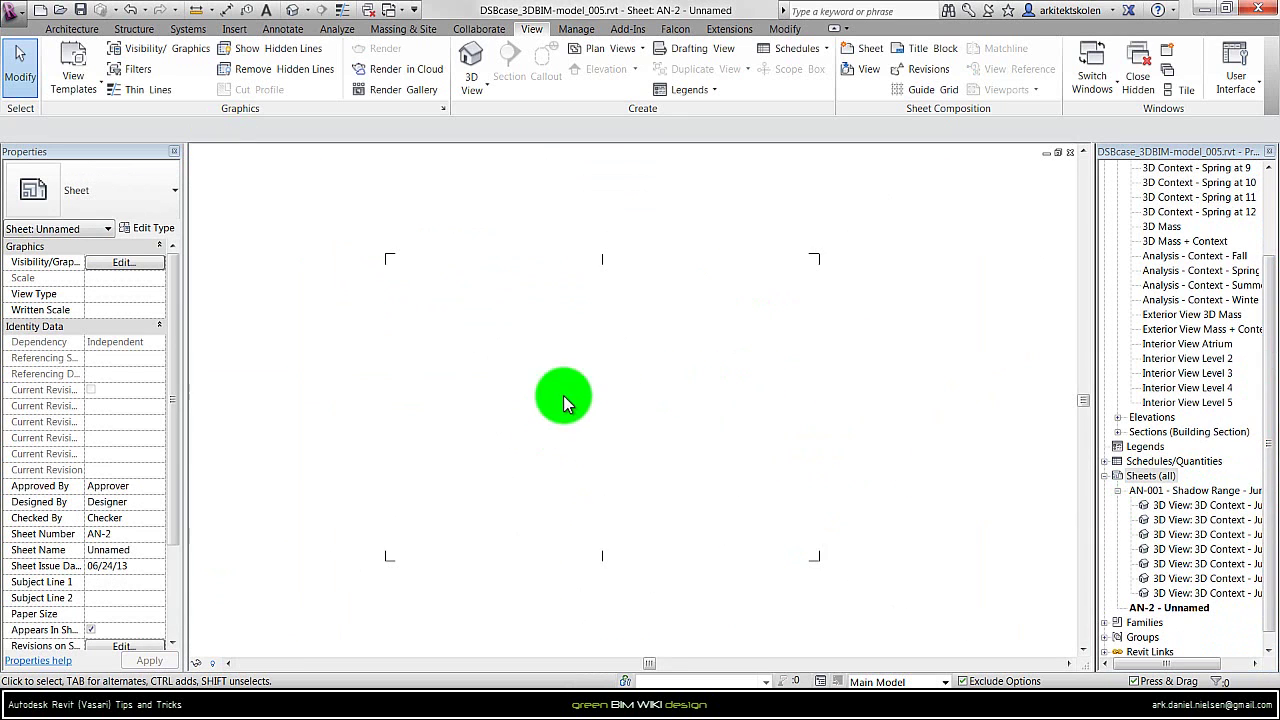
Place the 3D Context - Spring at 9 view on the new AN-2 sheet
scroll(1272, 325, up, 3)
click(1238, 271)
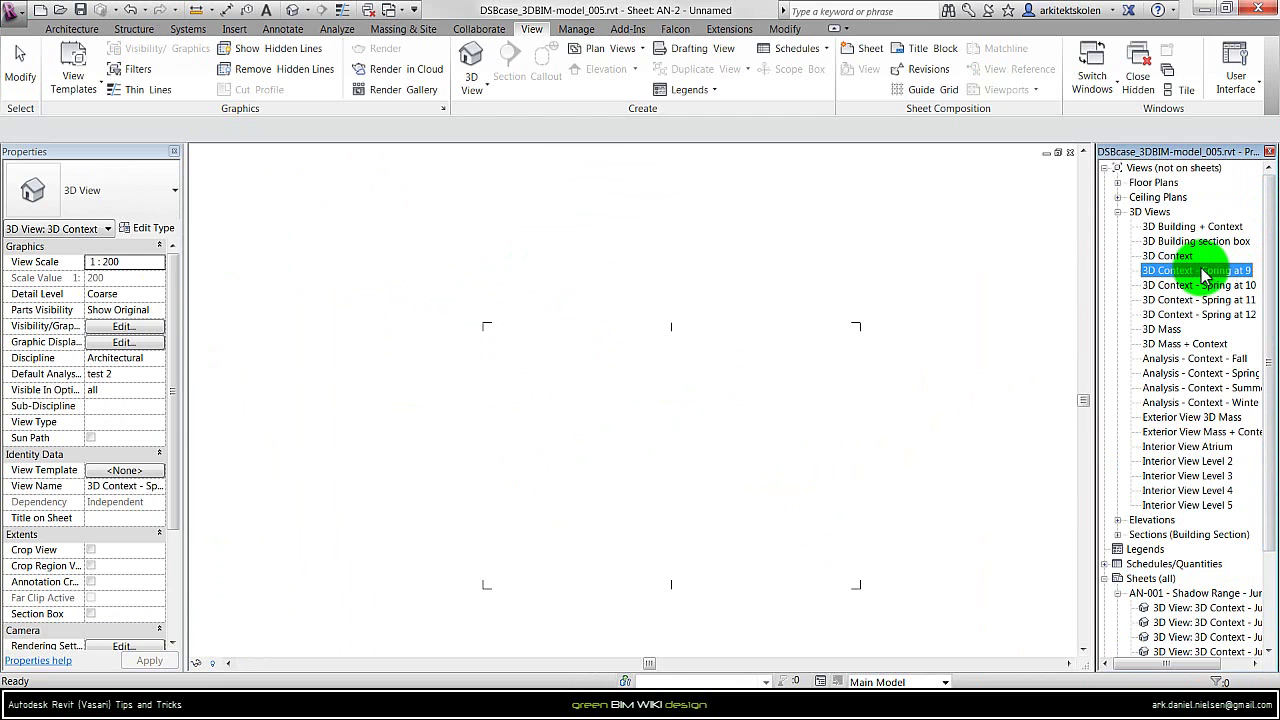
drag(1205, 278, 657, 443)
click(643, 360)
scroll(899, 273, down, 4)
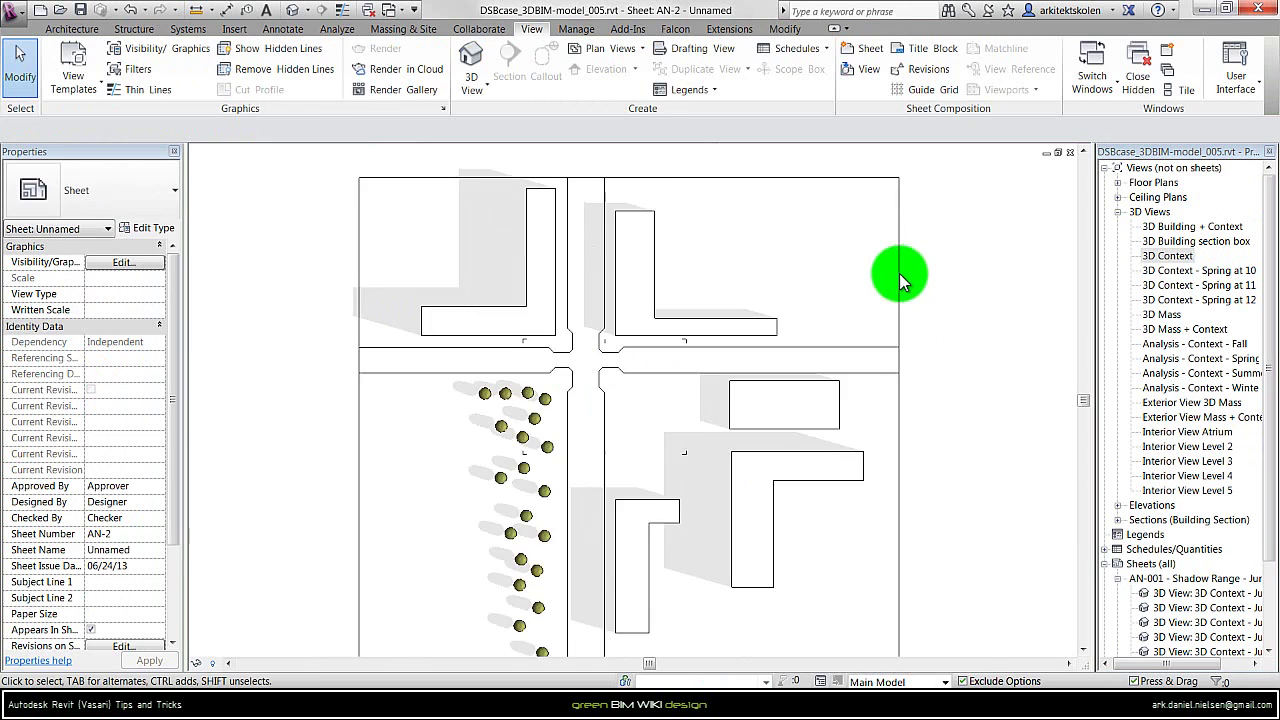
Set the view scale of the placed Spring at 9 viewport to 1:500
click(774, 380)
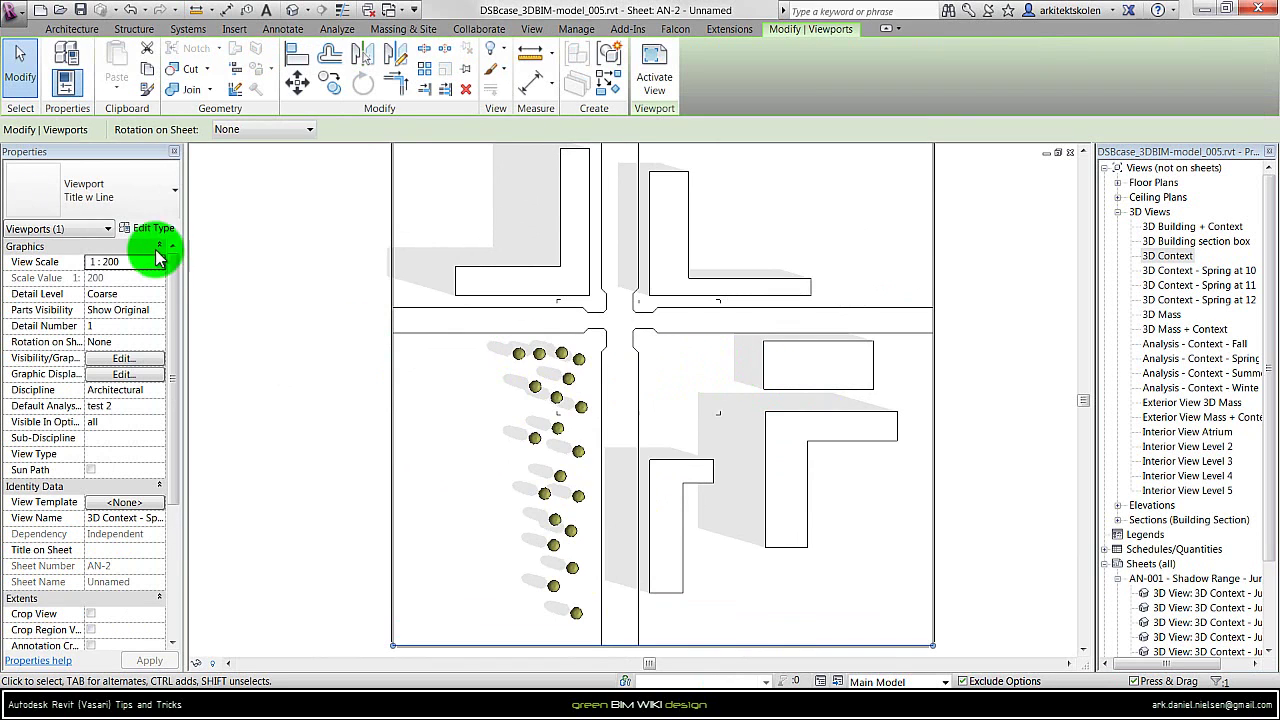
click(100, 264)
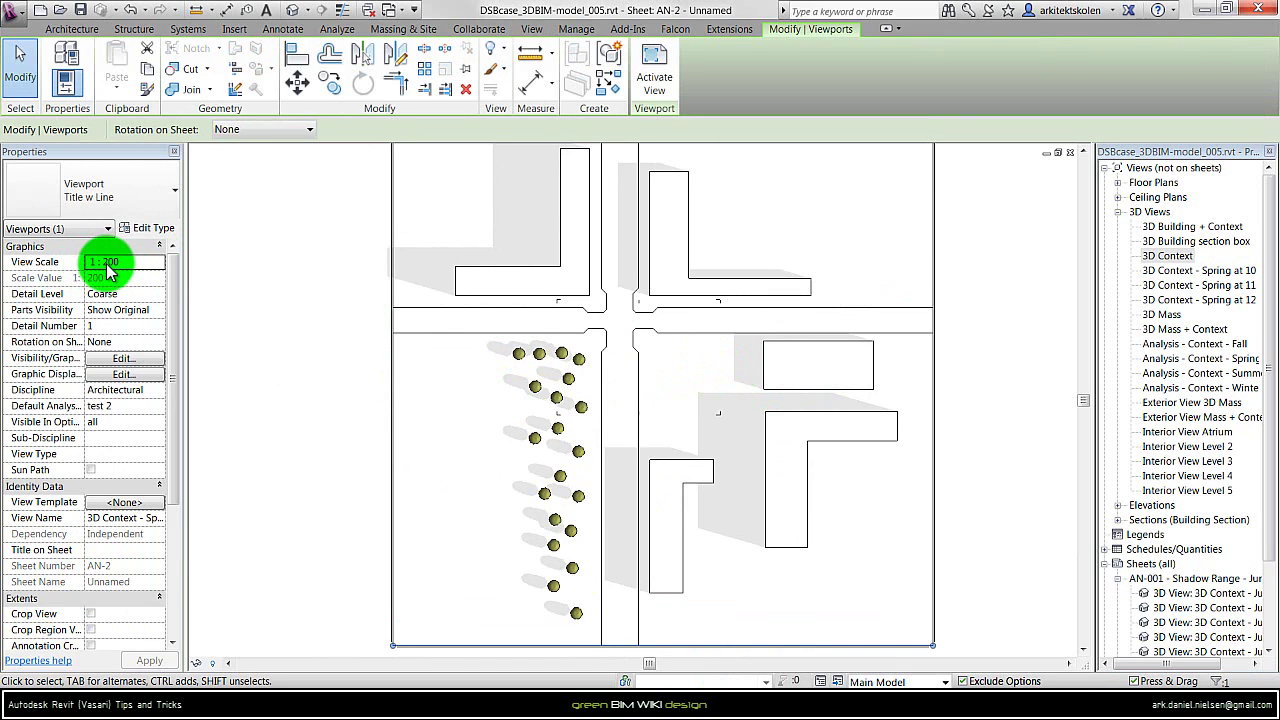
click(160, 270)
click(160, 265)
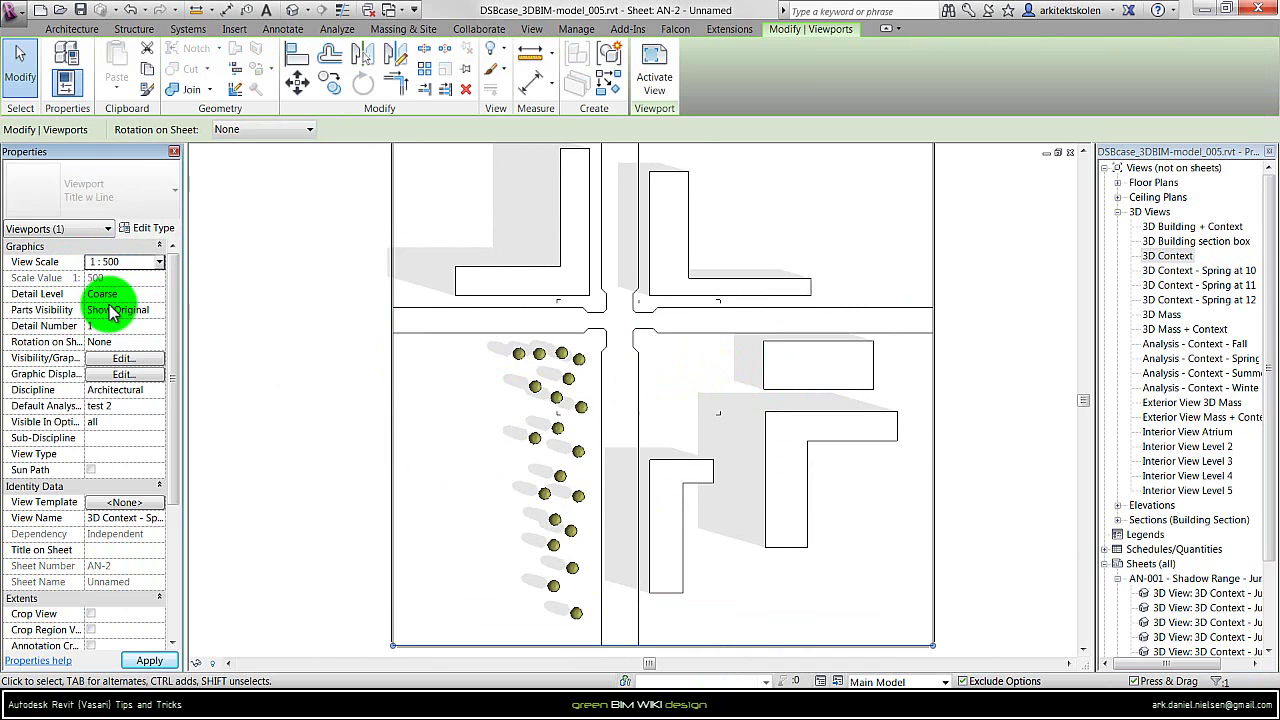
Move the Spring at 9 viewport to the middle of the sheet and set its viewport type to No Title
drag(543, 520, 660, 355)
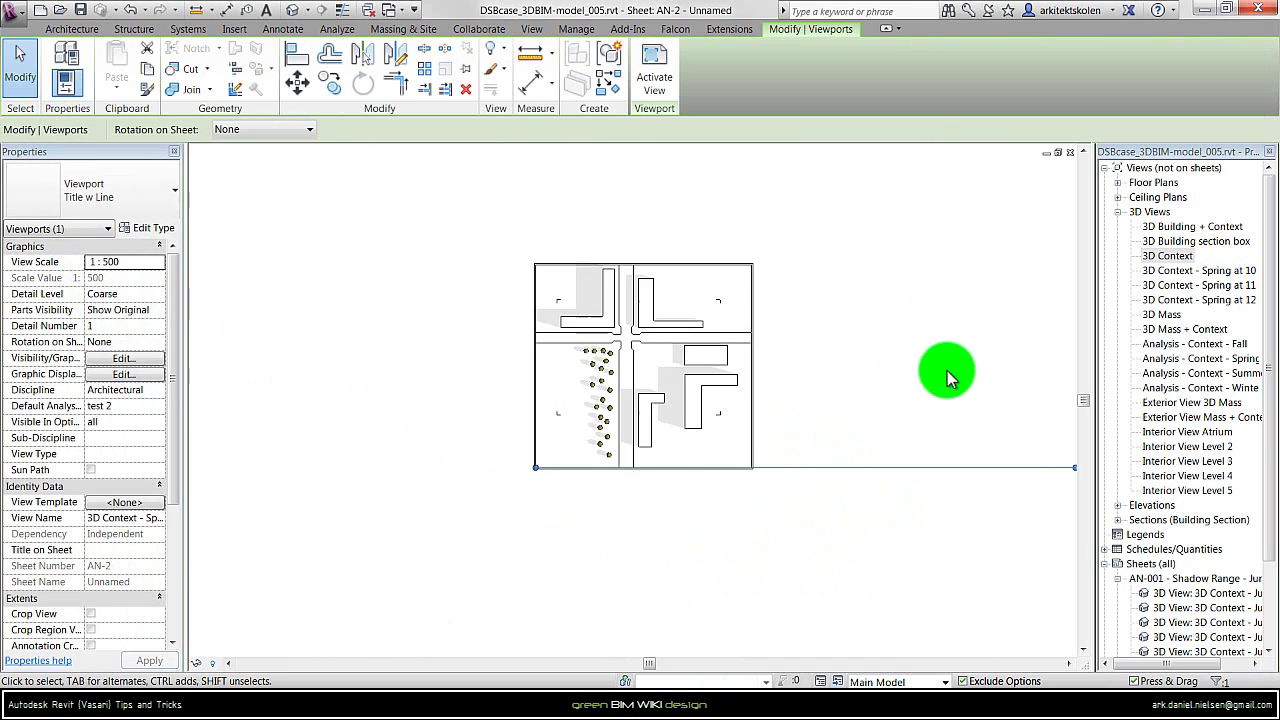
click(841, 340)
click(671, 343)
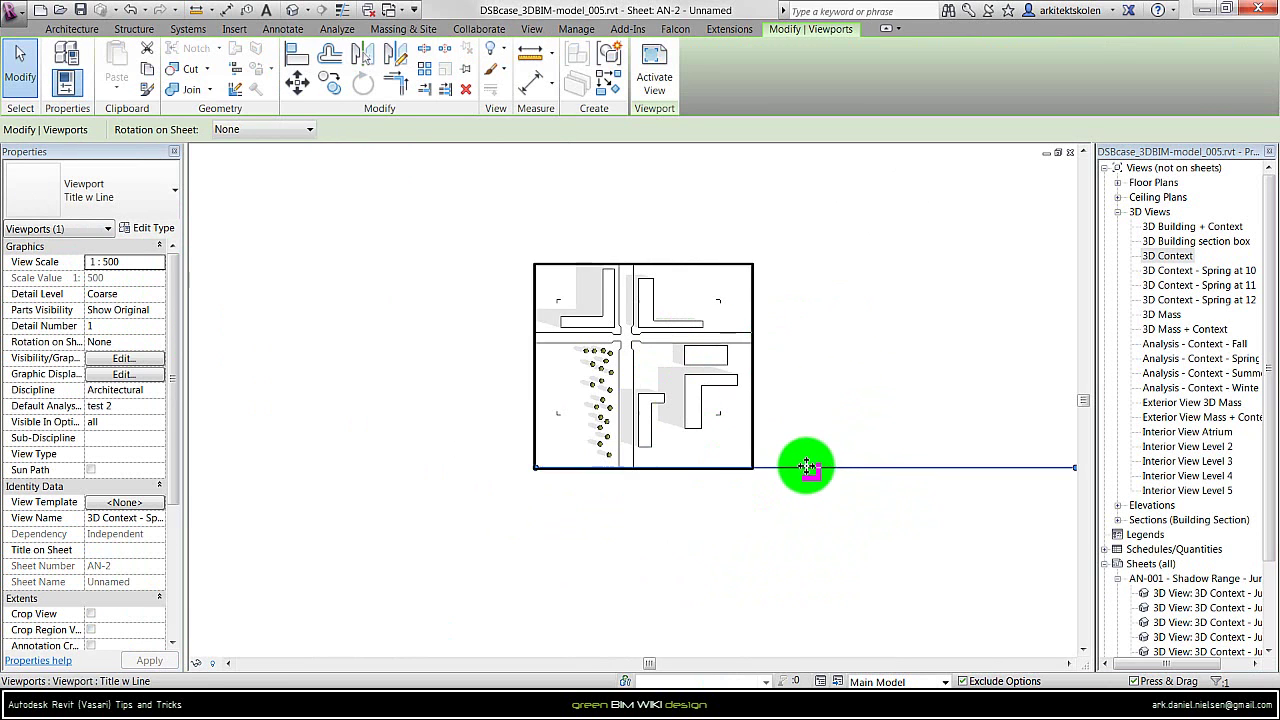
click(144, 200)
click(94, 250)
key(Escape)
Place the 3D Context - Spring at 10 view on the AN-2 sheet at 1:500 with the No Title viewport type
click(1225, 274)
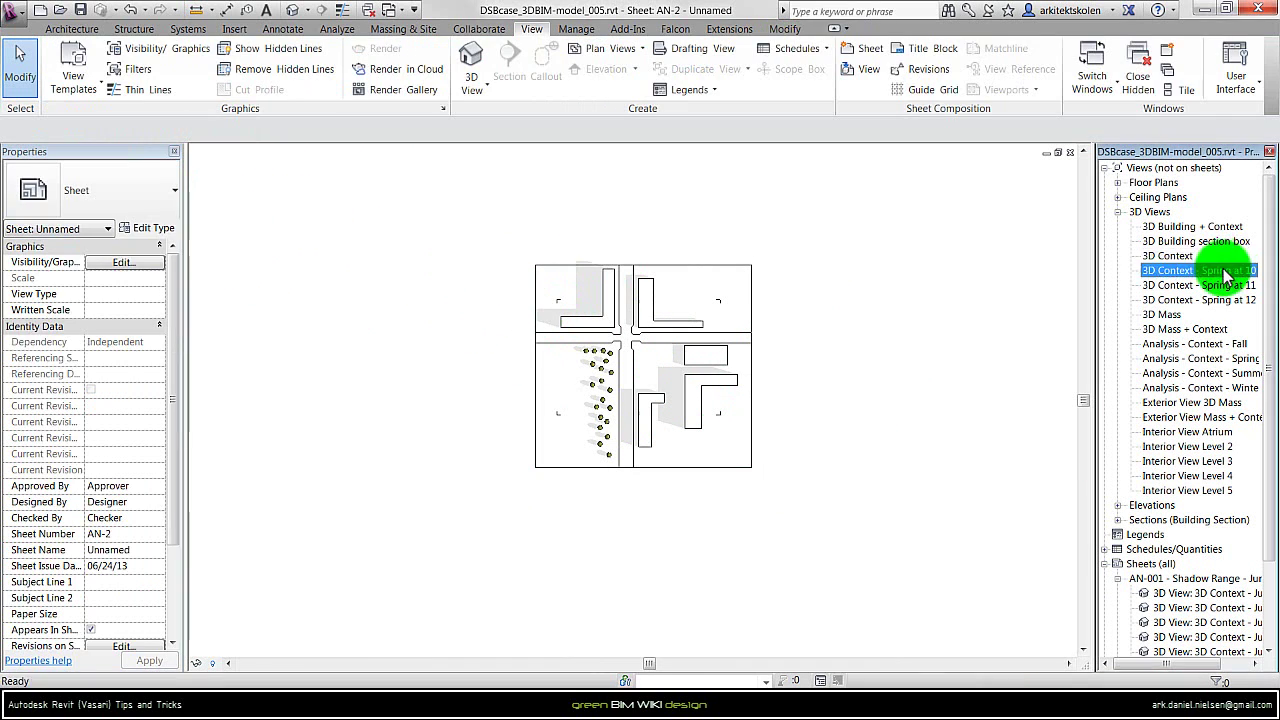
drag(1225, 274, 708, 423)
click(125, 261)
click(129, 314)
click(586, 514)
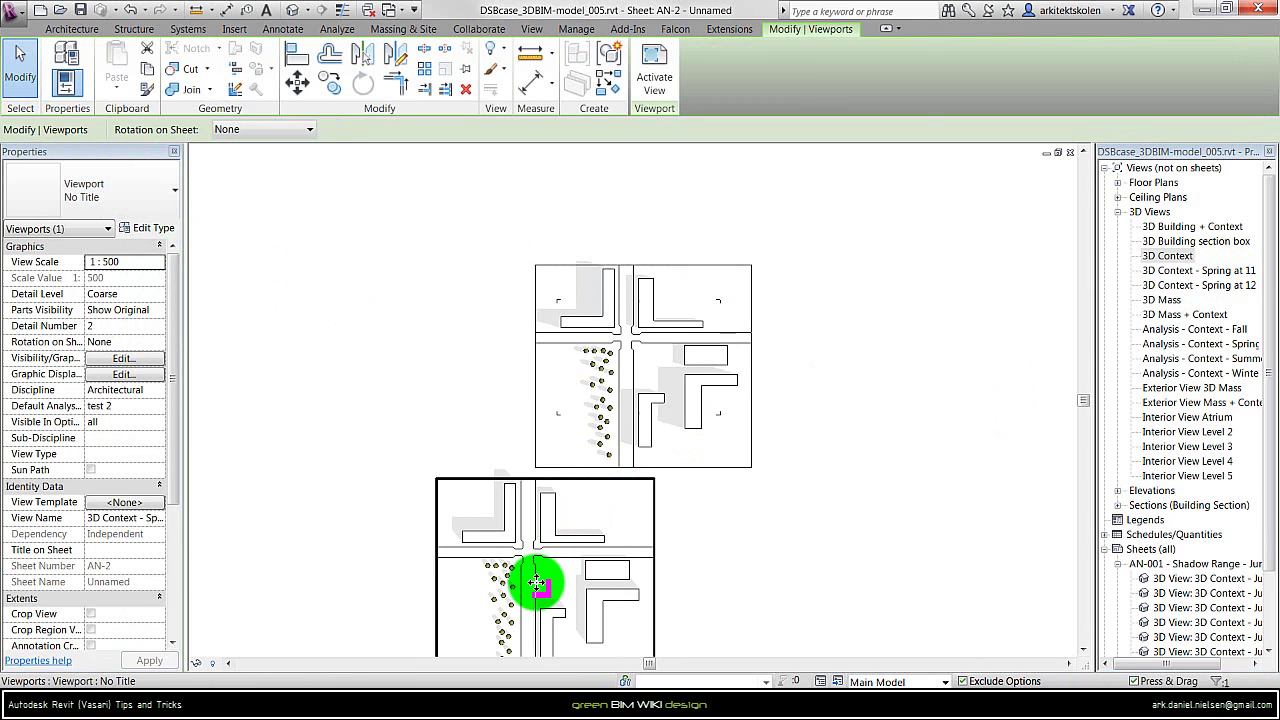
Move the Spring at 10 viewport exactly over the Spring at 9 viewport so their outlines and roads coincide
drag(538, 583, 637, 363)
click(582, 331)
click(649, 345)
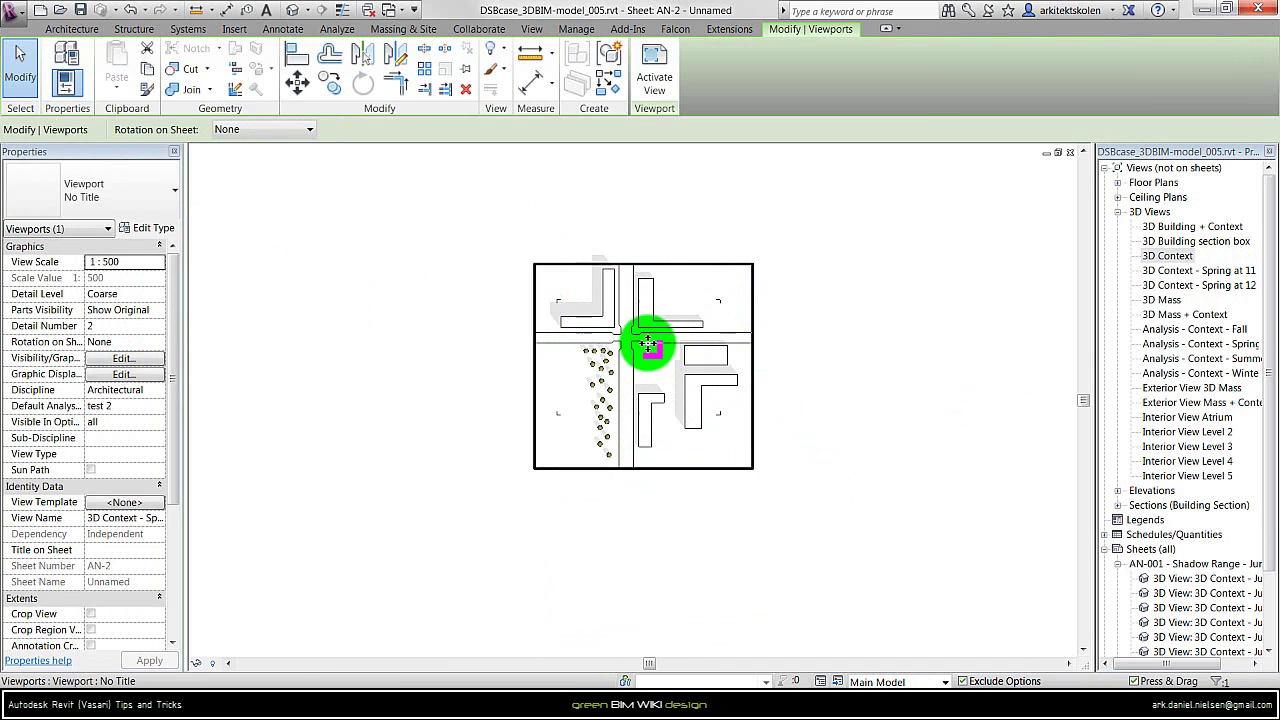
scroll(649, 345, up, 3)
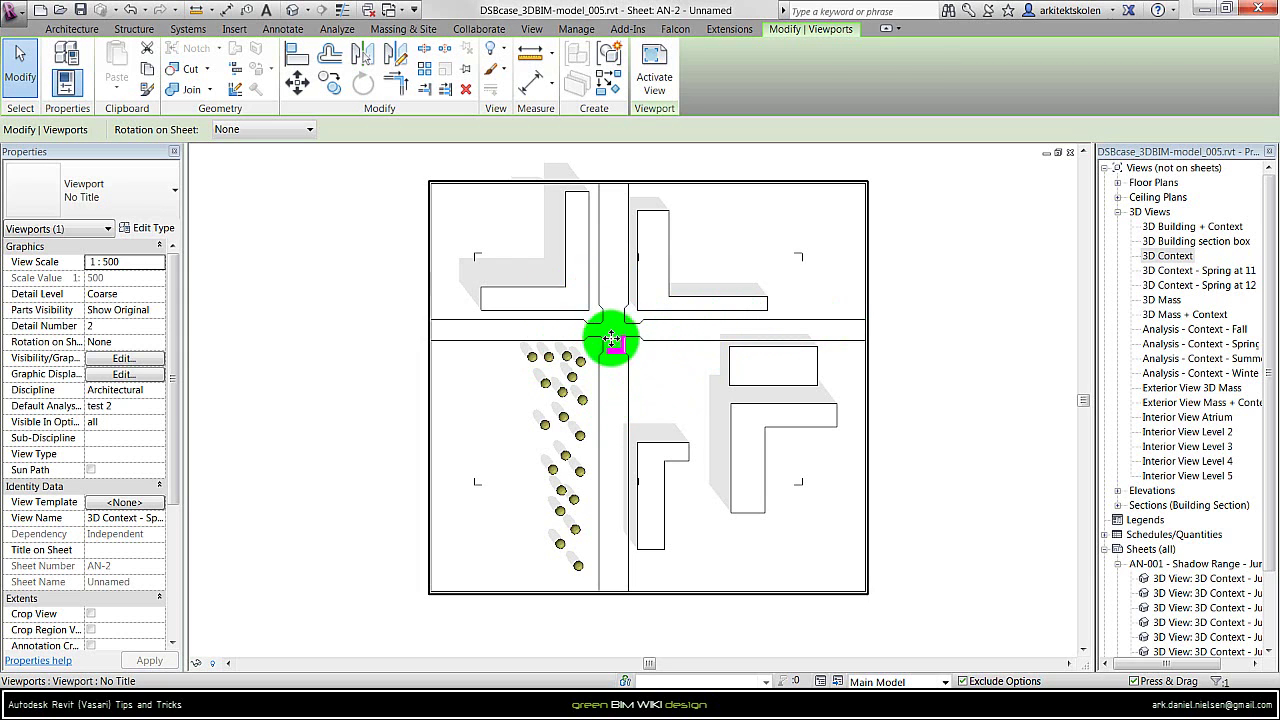
Activate the Spring at 10 viewport, hide the ground mass element in that view and deactivate the view
right_click(636, 330)
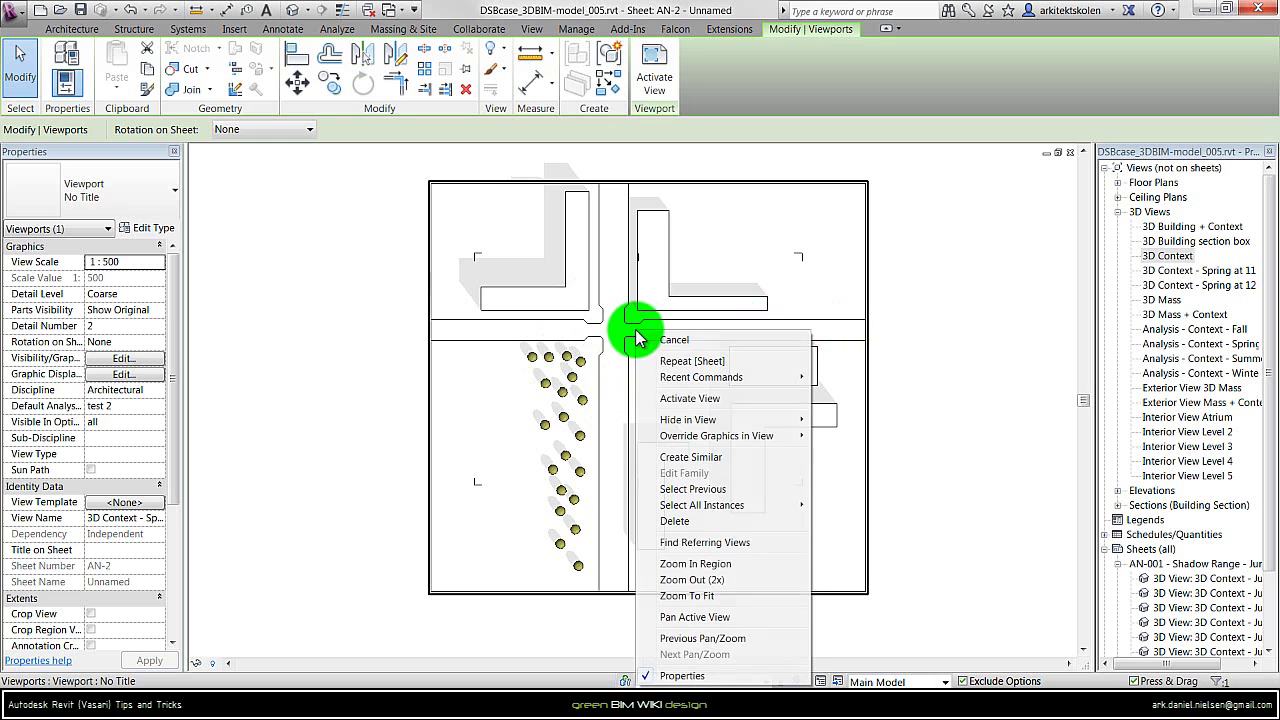
click(707, 400)
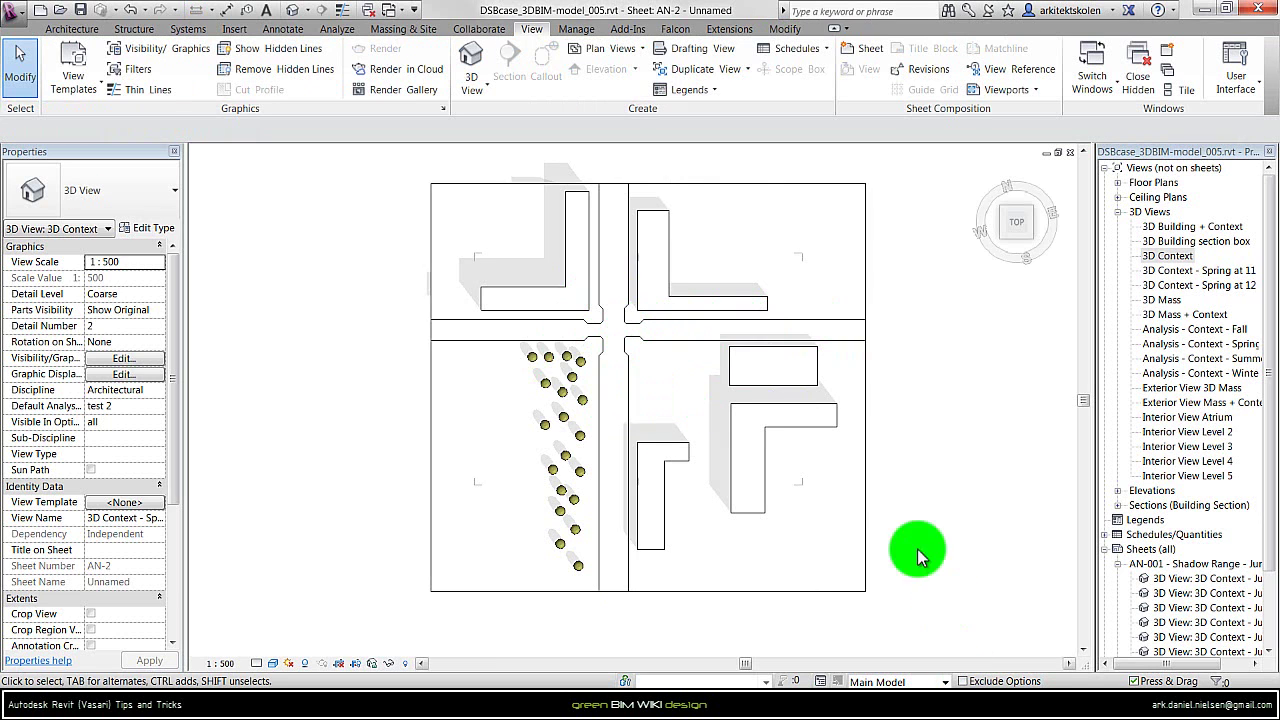
click(840, 327)
right_click(840, 327)
mouse_move(931, 423)
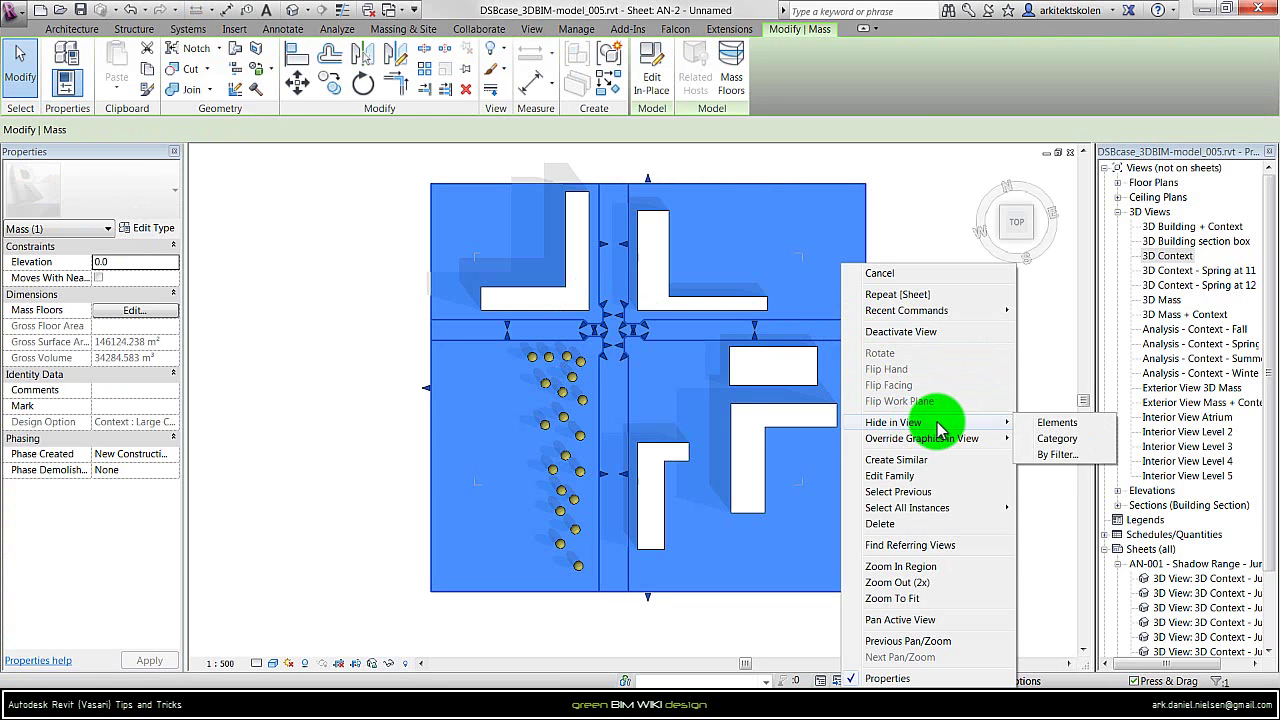
click(1080, 424)
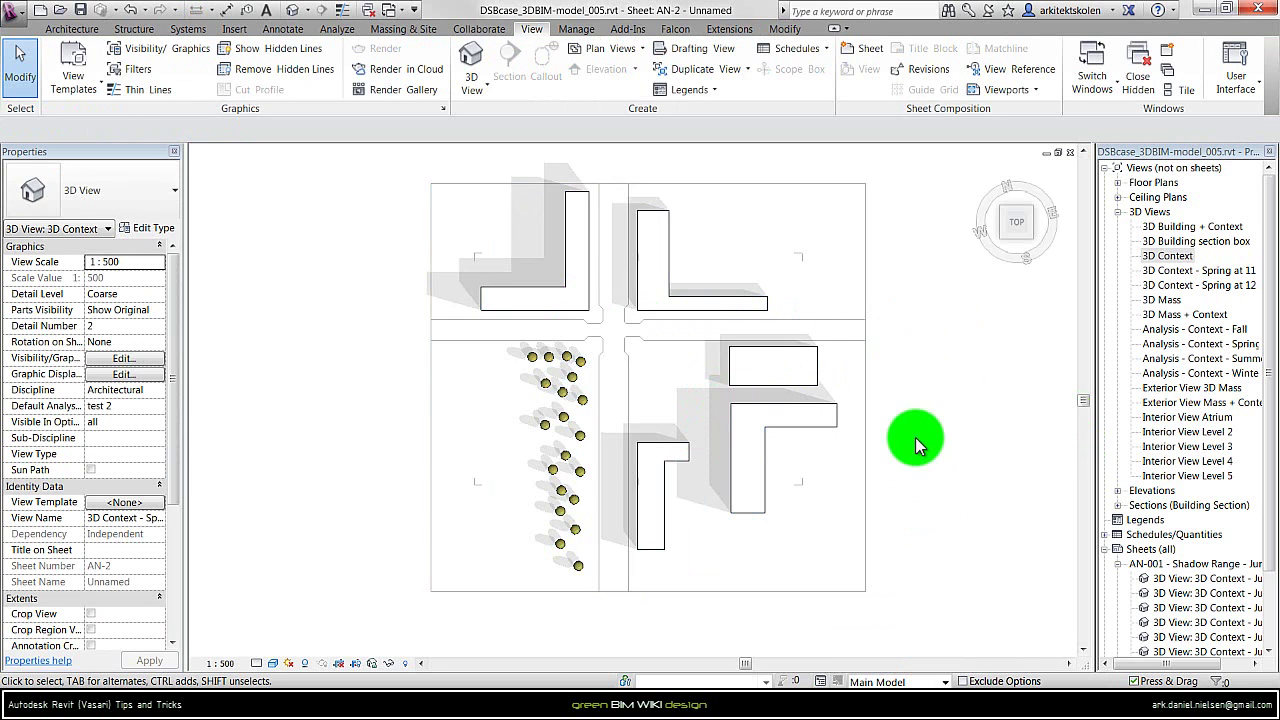
right_click(898, 346)
click(988, 418)
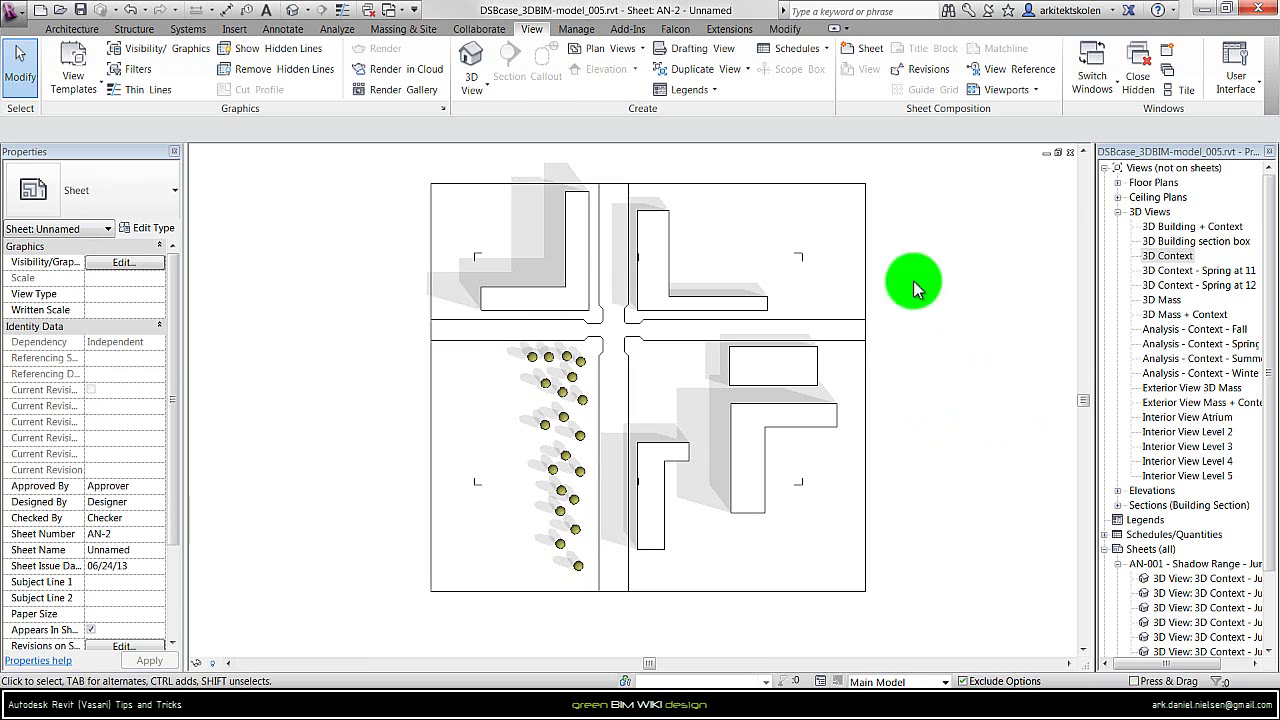
Place the 3D Context - Spring at 11 view on the sheet at 1:500 with the No Title viewport type
click(1240, 274)
drag(1240, 280, 686, 354)
click(686, 354)
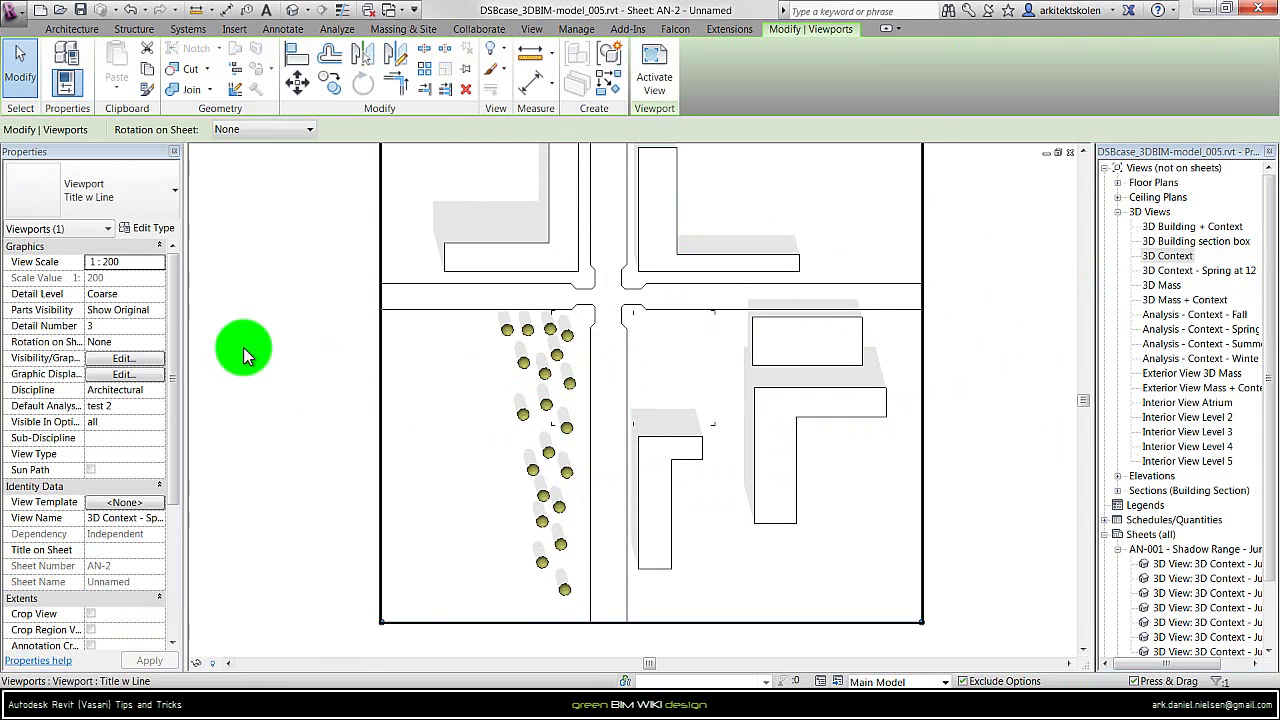
click(155, 262)
click(122, 331)
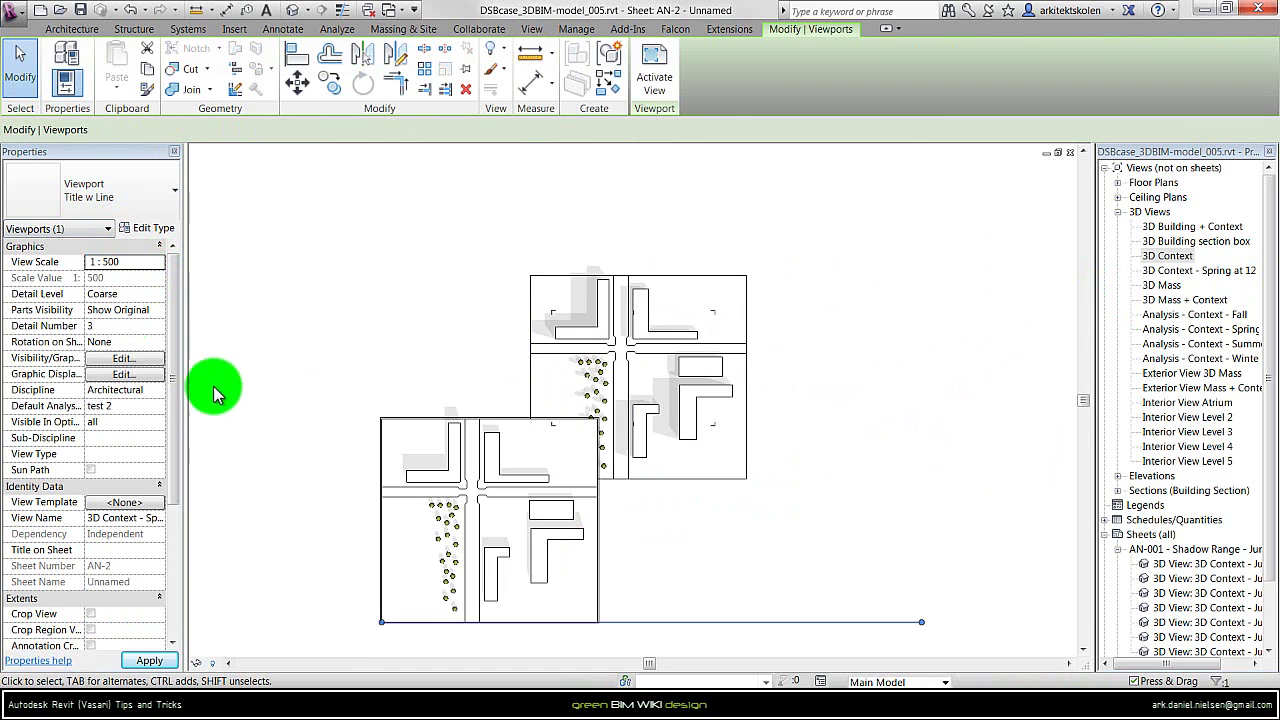
click(110, 200)
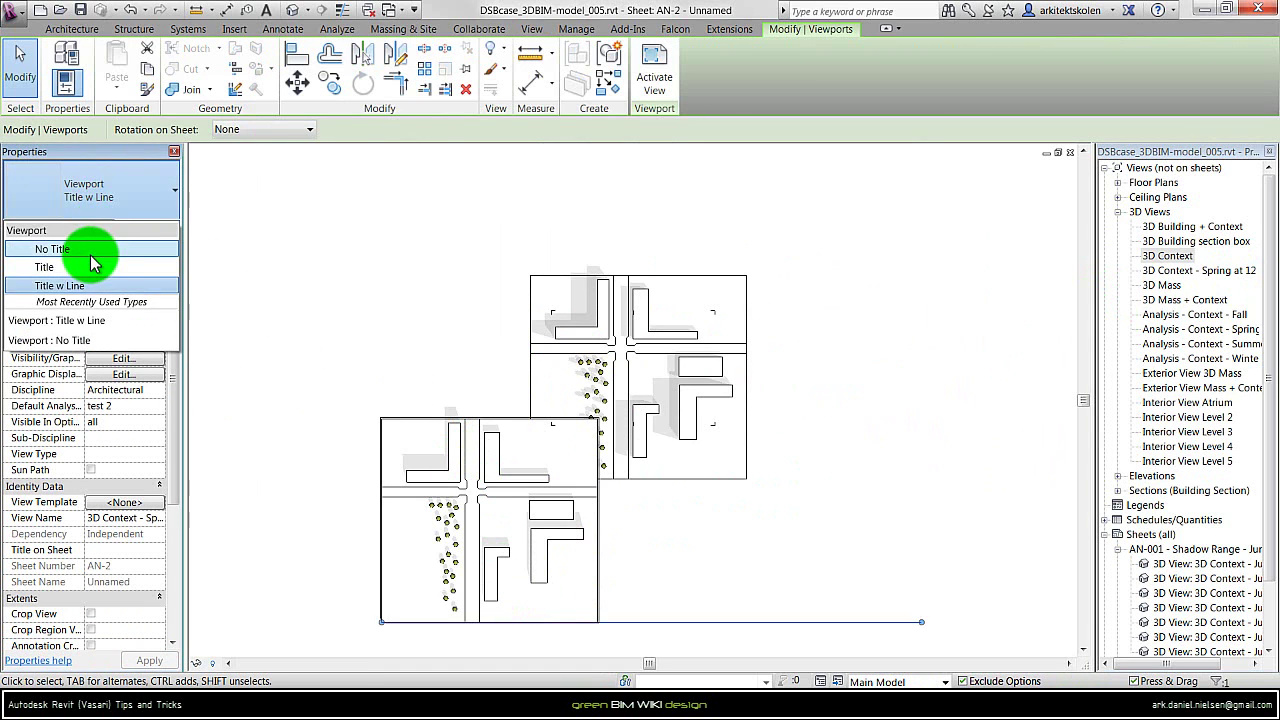
click(52, 234)
Activate the Spring at 11 viewport, hide its ground mass element and deactivate the view
right_click(484, 527)
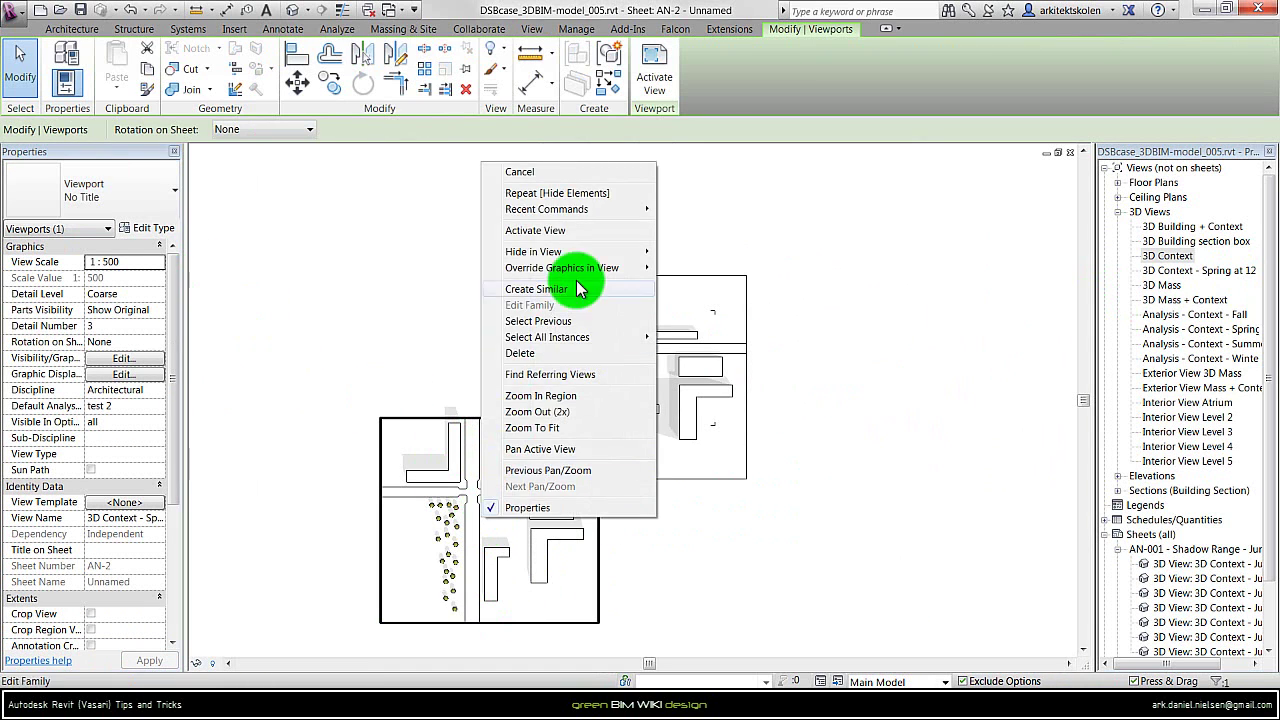
click(540, 230)
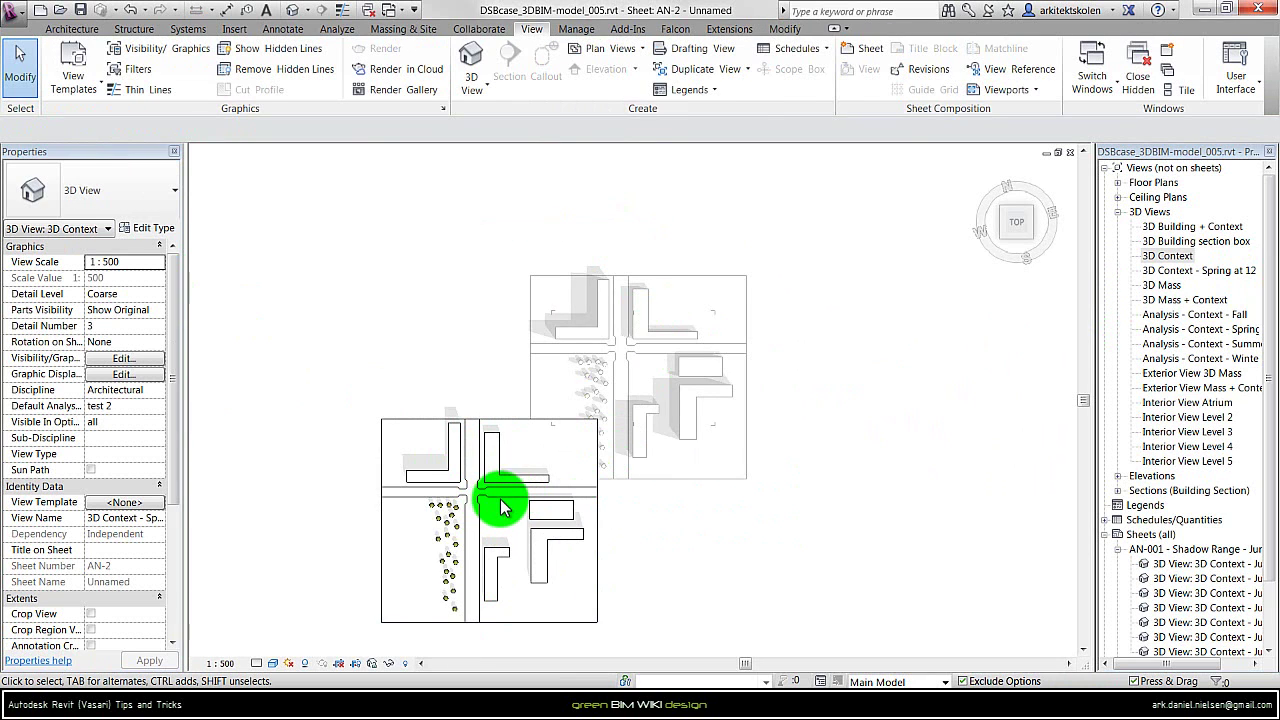
right_click(876, 284)
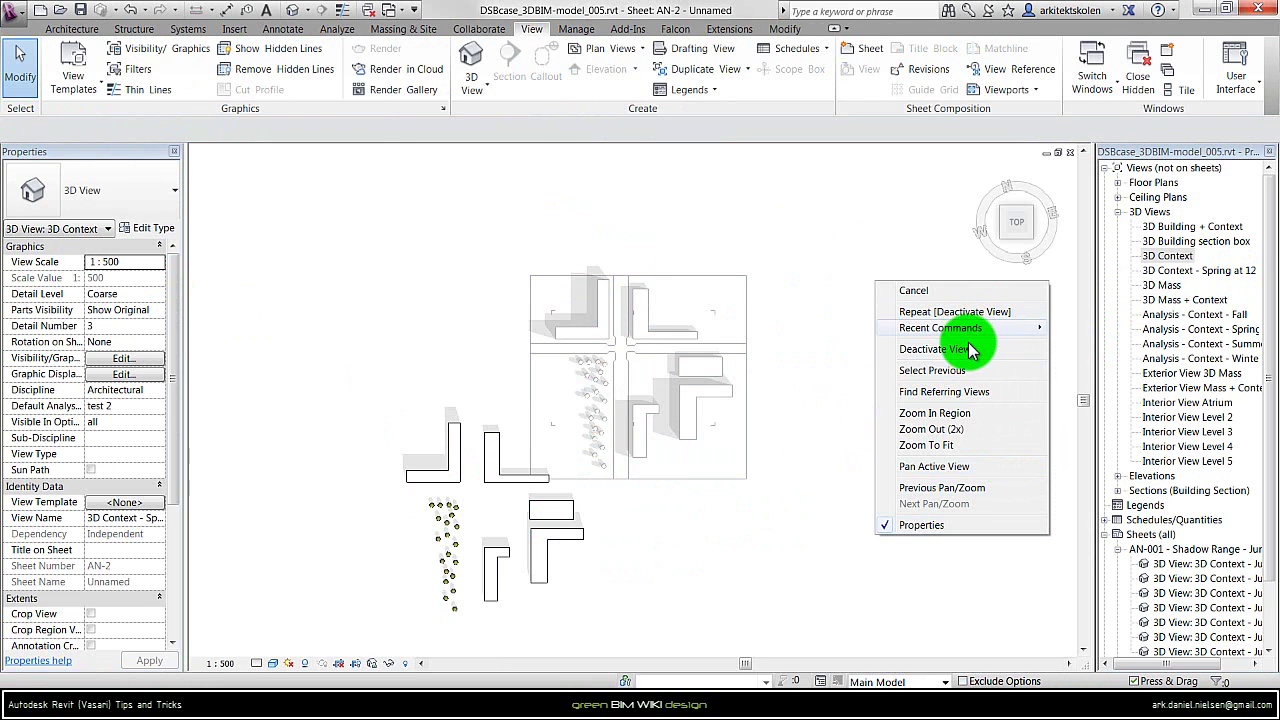
click(972, 350)
Move the Spring at 11 viewport into alignment over the two stacked Spring viewports
click(622, 380)
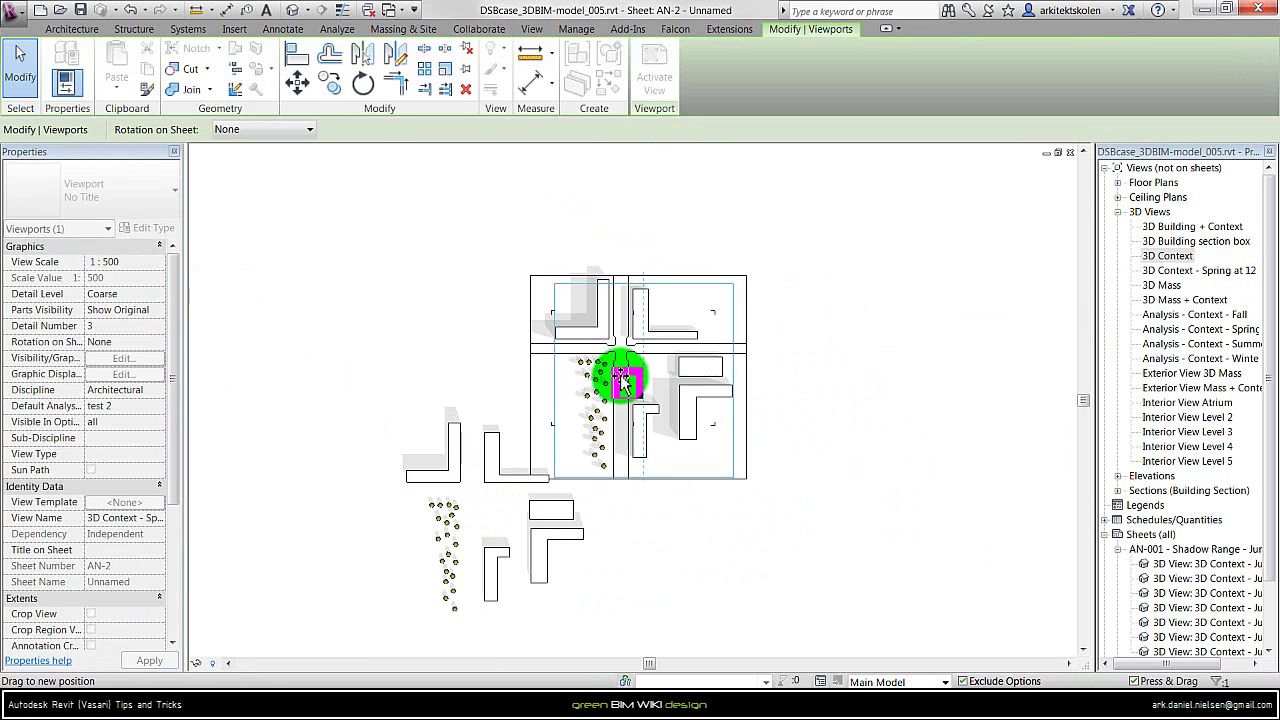
drag(624, 374, 651, 366)
click(823, 337)
scroll(662, 370, up, 3)
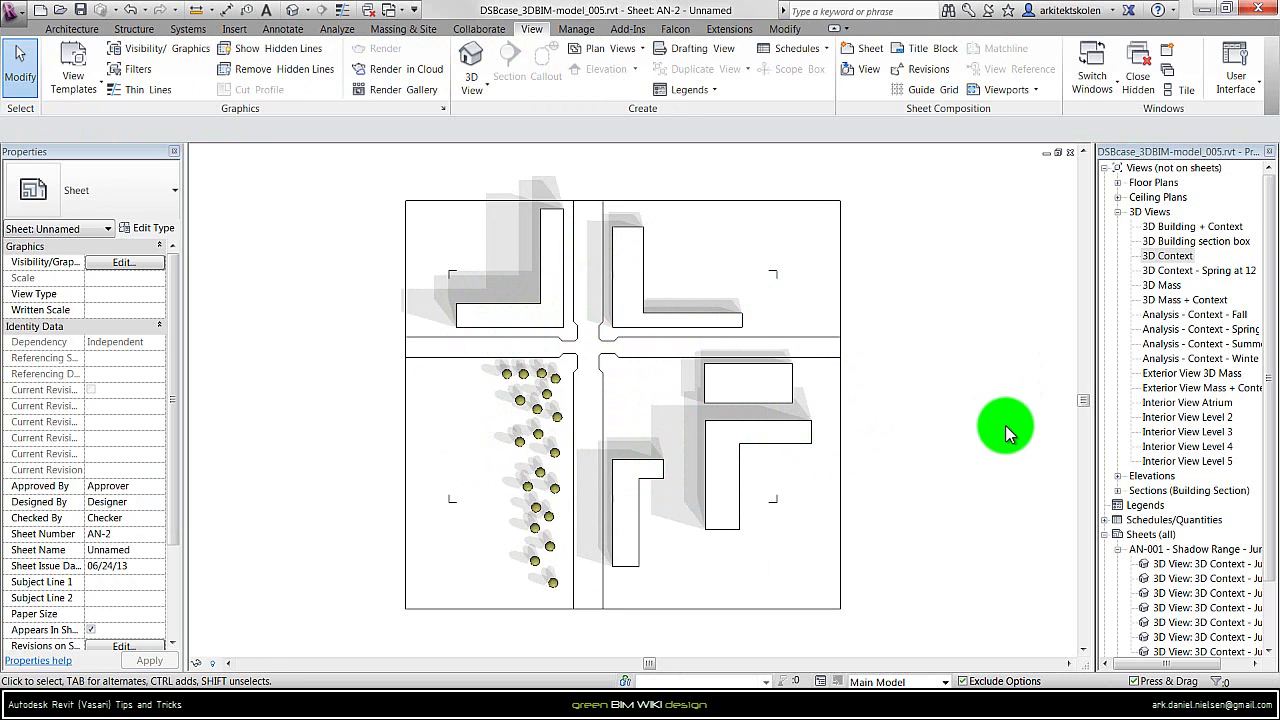
Place the 3D Context - Spring at 12 view on the sheet and set its view scale to 1:500
drag(1212, 270, 606, 374)
scroll(606, 374, up, 3)
click(418, 292)
click(157, 264)
scroll(594, 443, down, 5)
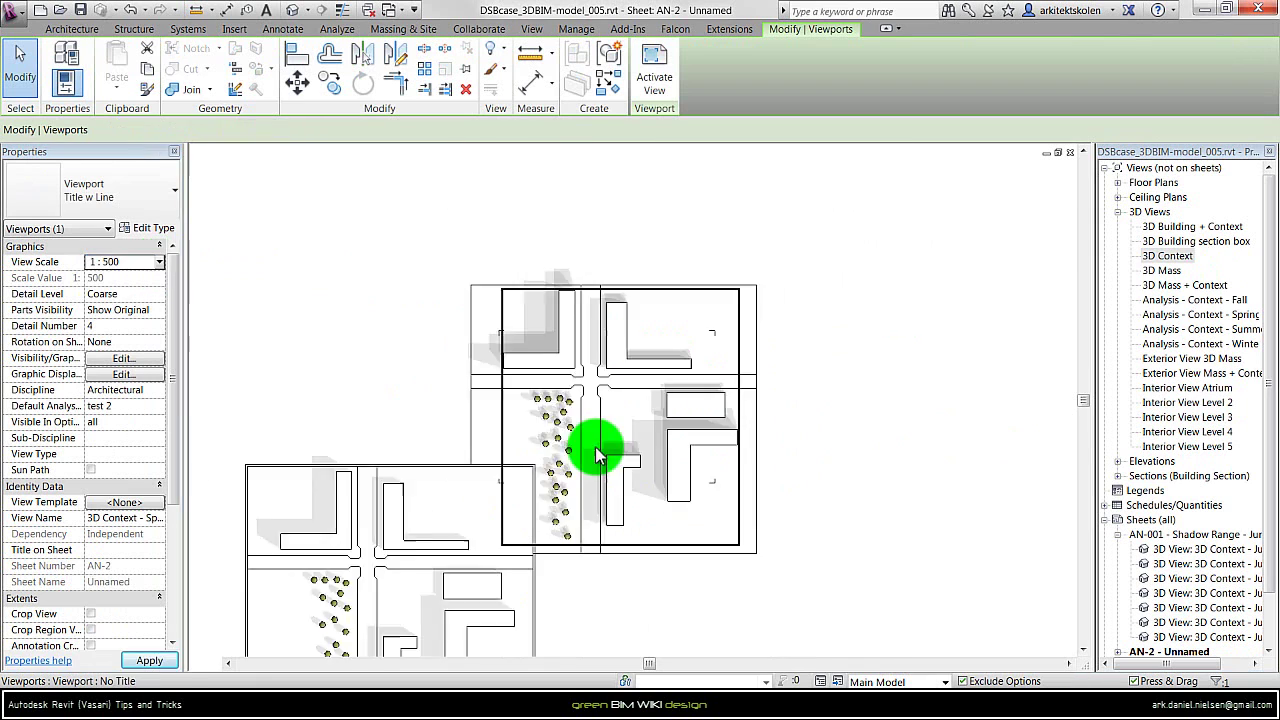
Set the Spring at 12 viewport type to No Title and move it exactly over the stacked Spring viewports
click(100, 188)
click(100, 252)
drag(457, 486, 614, 452)
Activate the Spring at 12 viewport, hide the ground mass element in it and deactivate the view
right_click(740, 405)
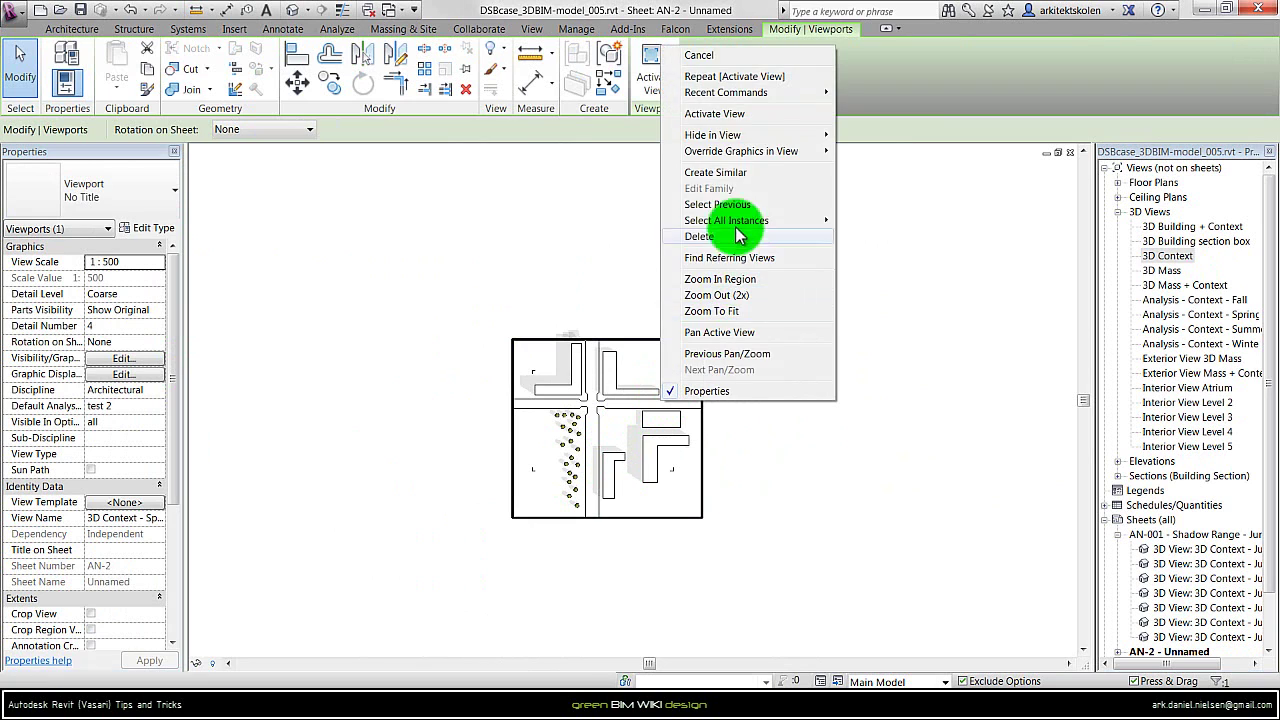
click(757, 113)
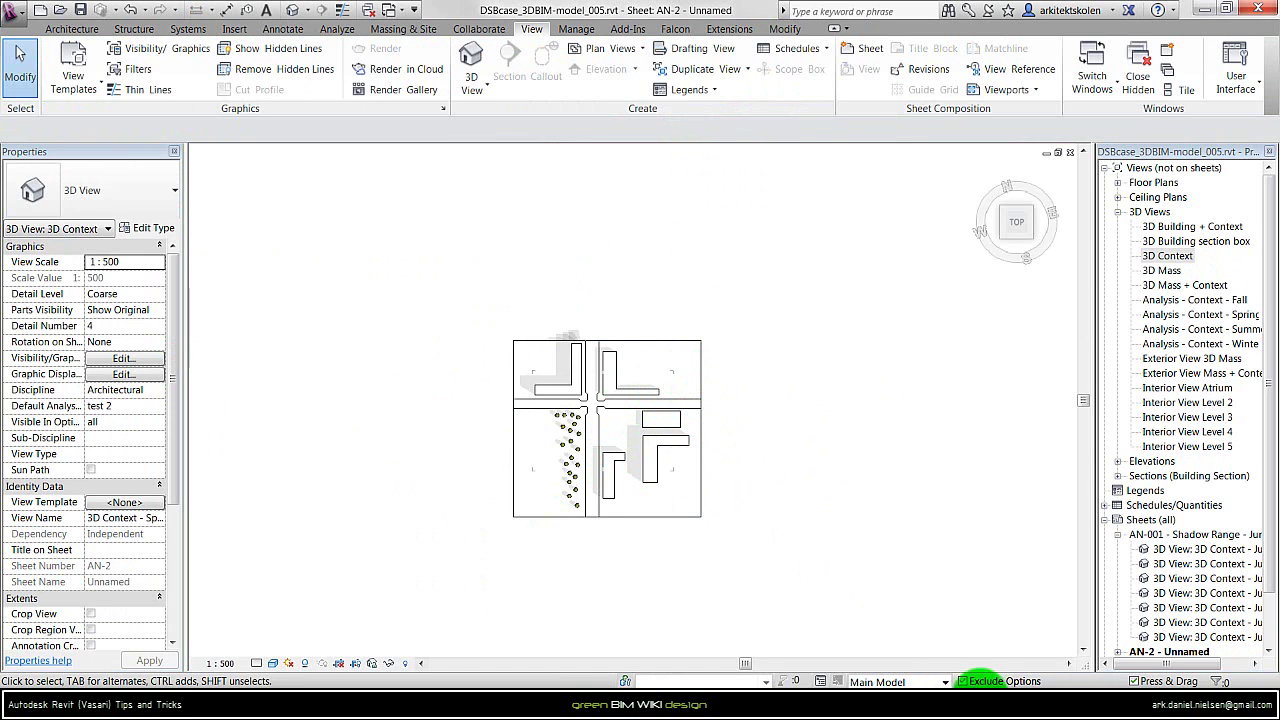
right_click(702, 262)
mouse_move(831, 423)
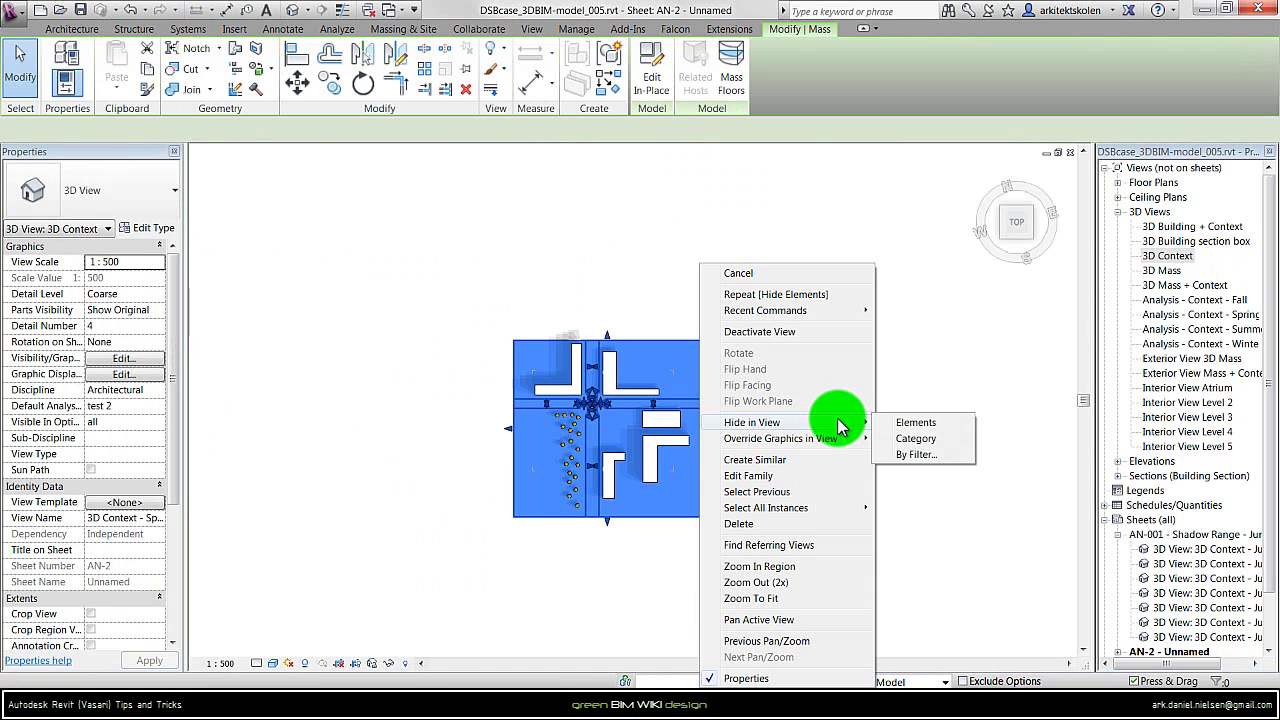
click(920, 421)
right_click(777, 346)
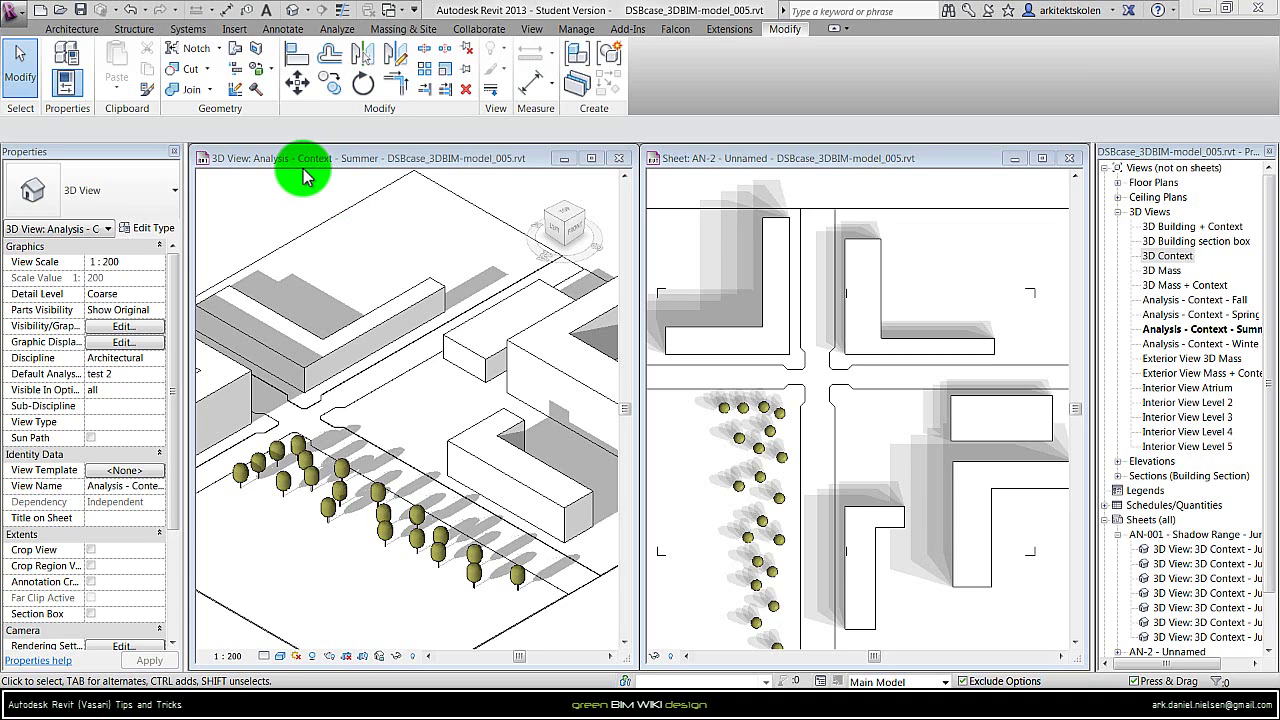
Start a new in-place mass named Mass 01 in the Analysis - Context - Summer 3D view
click(305, 175)
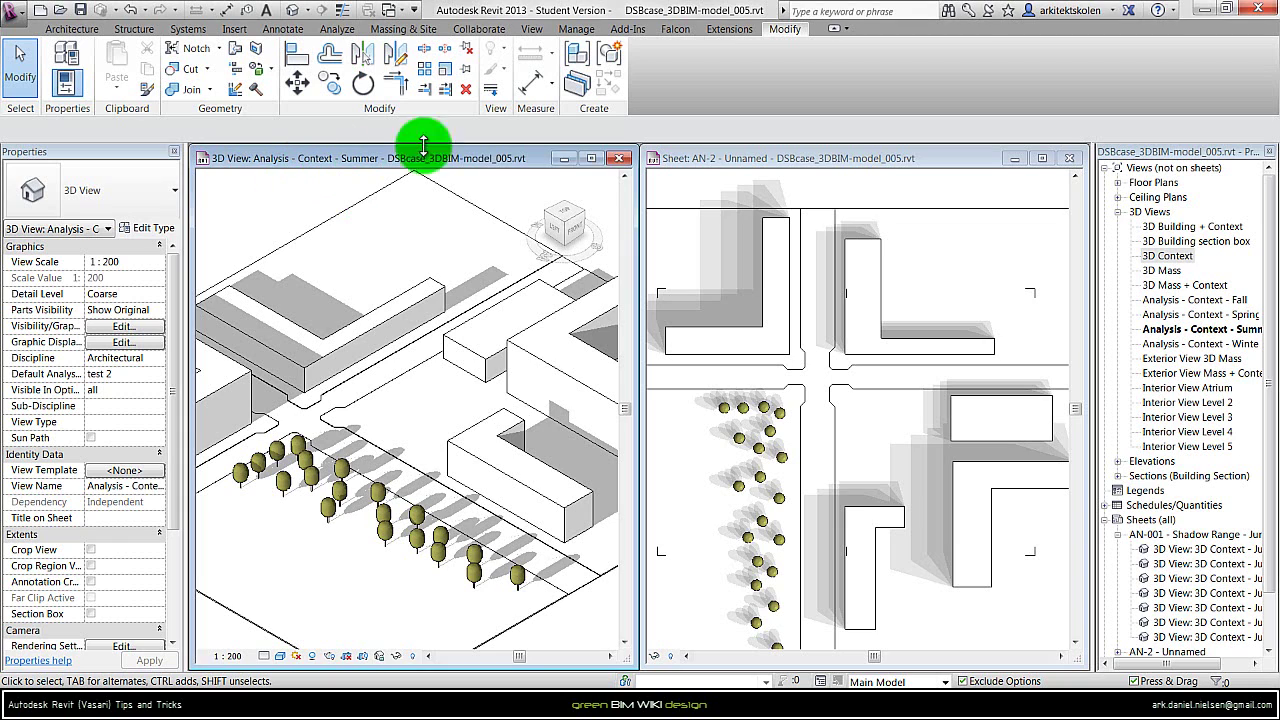
click(533, 28)
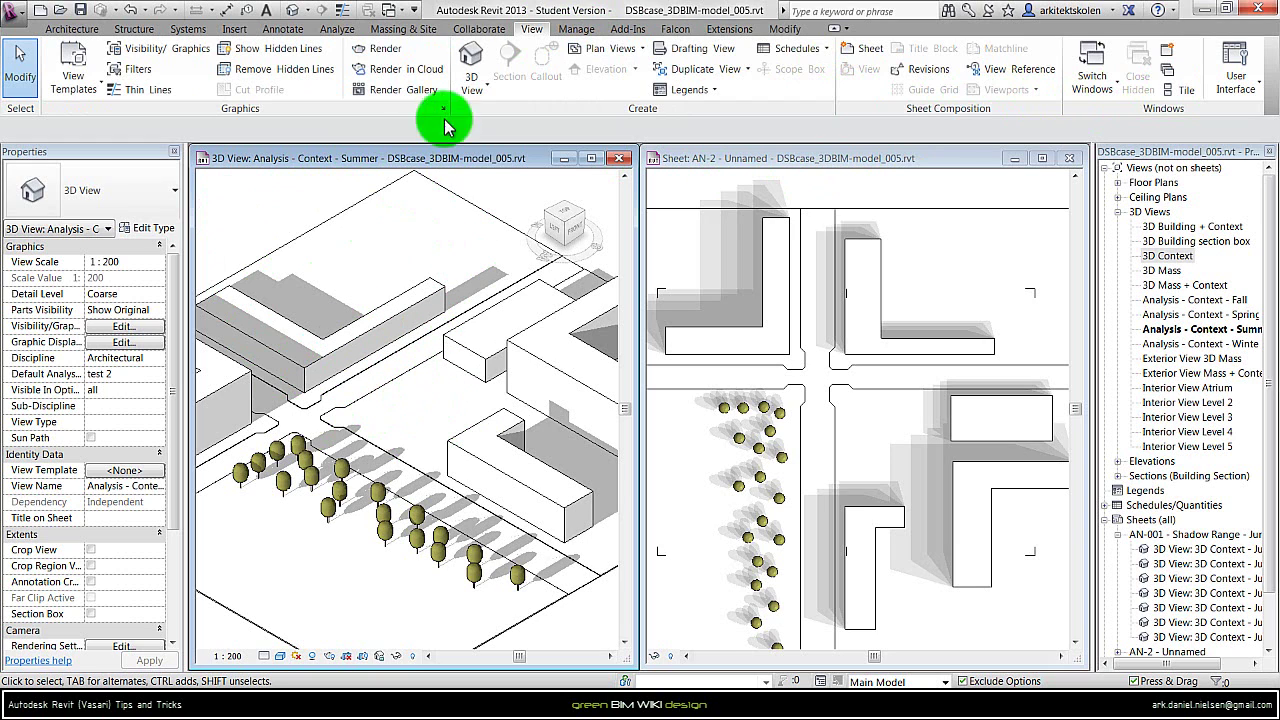
click(412, 30)
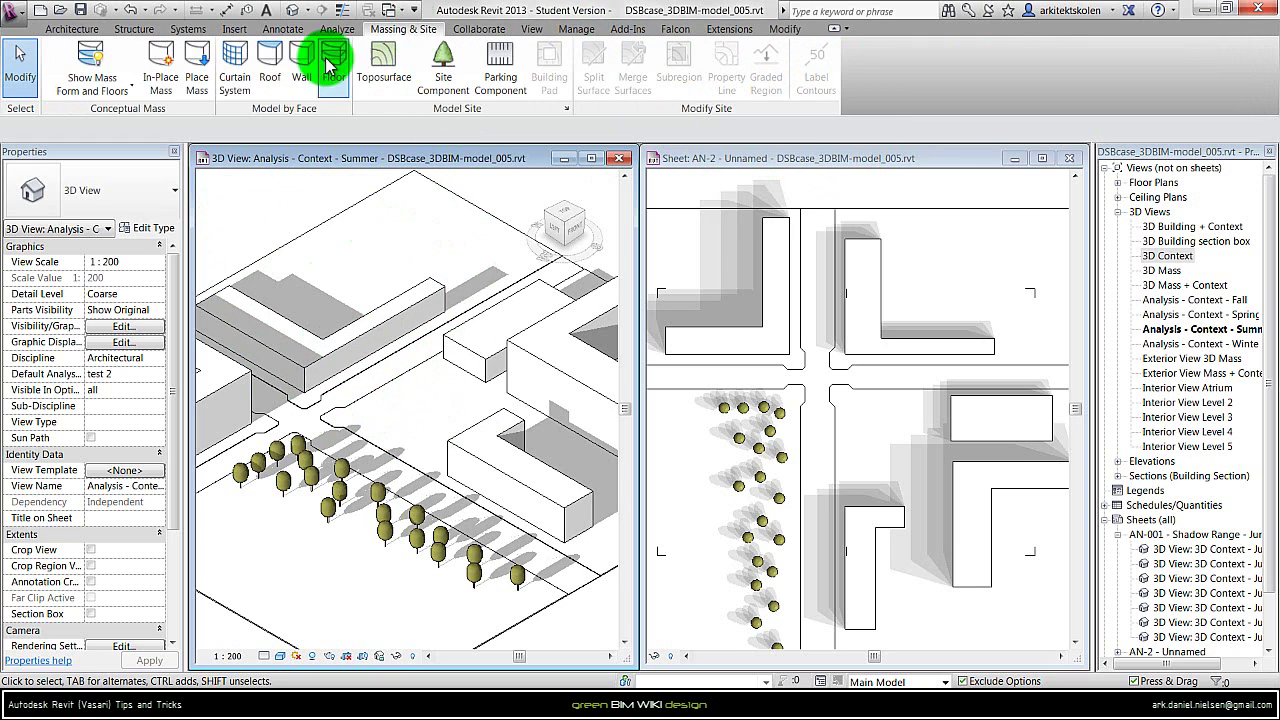
click(162, 90)
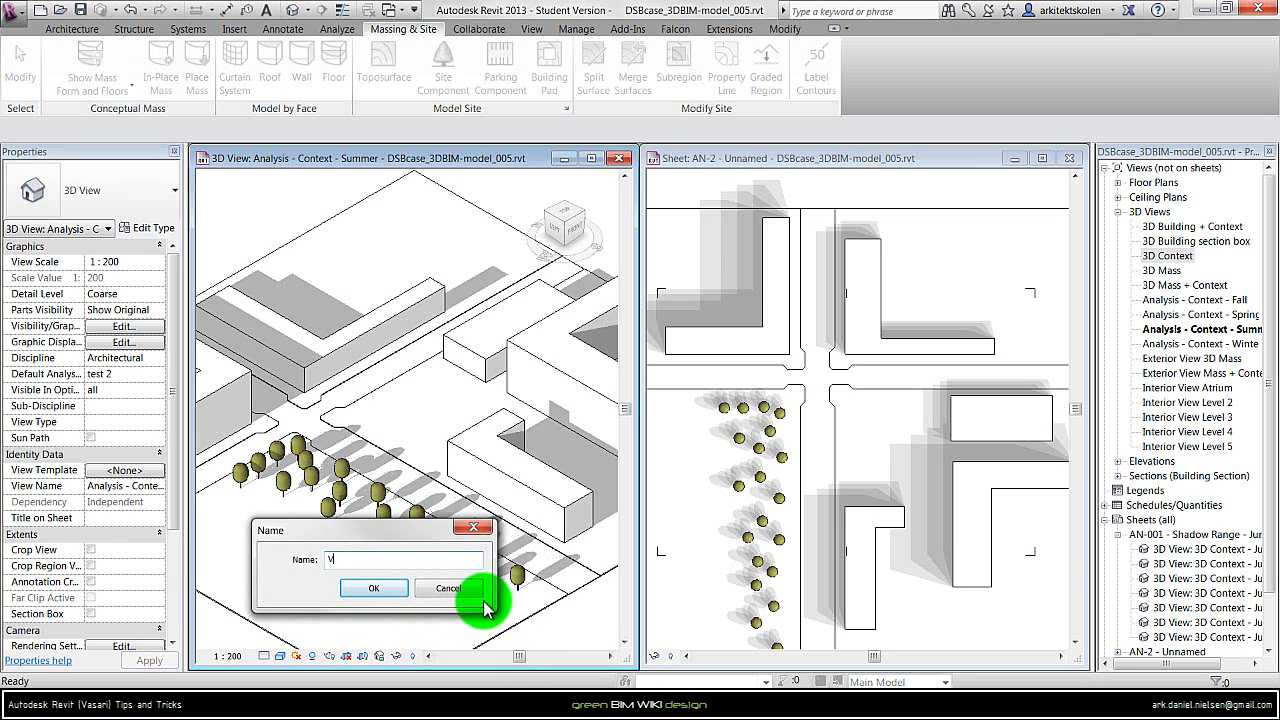
key(Return)
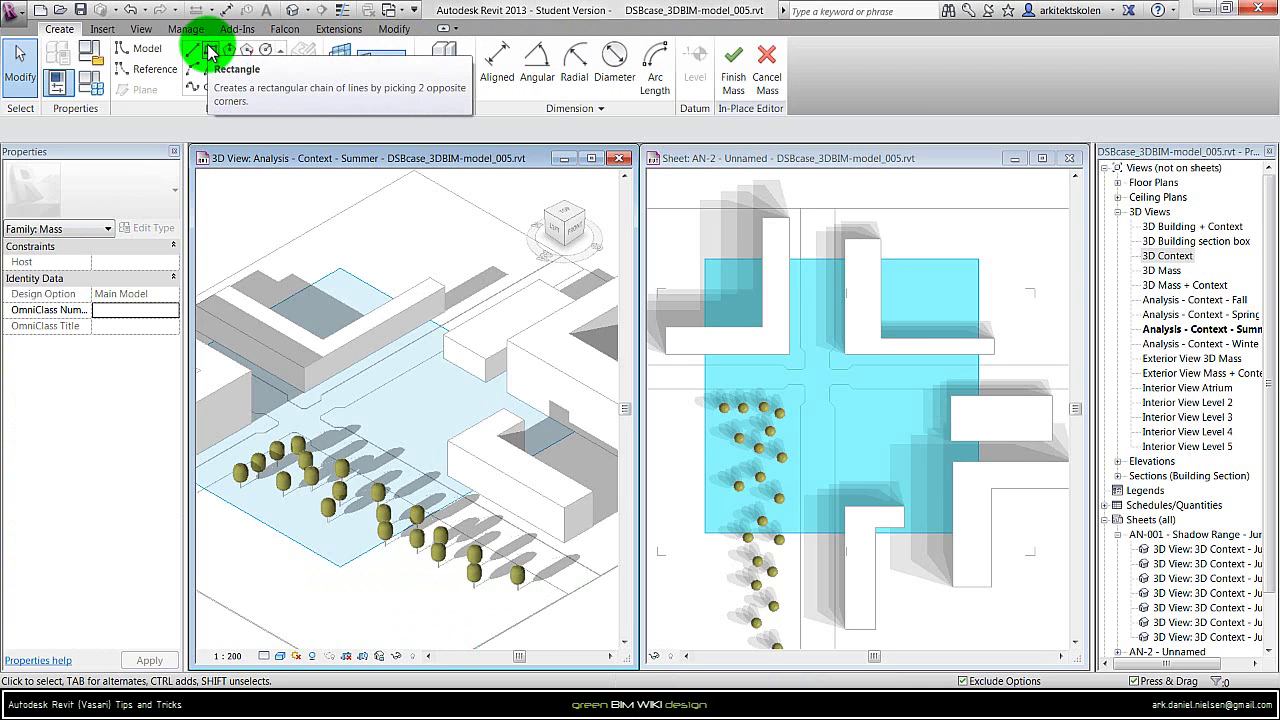
Sketch a rectangle on Level 1 in the open plot between the road crossing and the neighbouring buildings
click(210, 52)
click(378, 407)
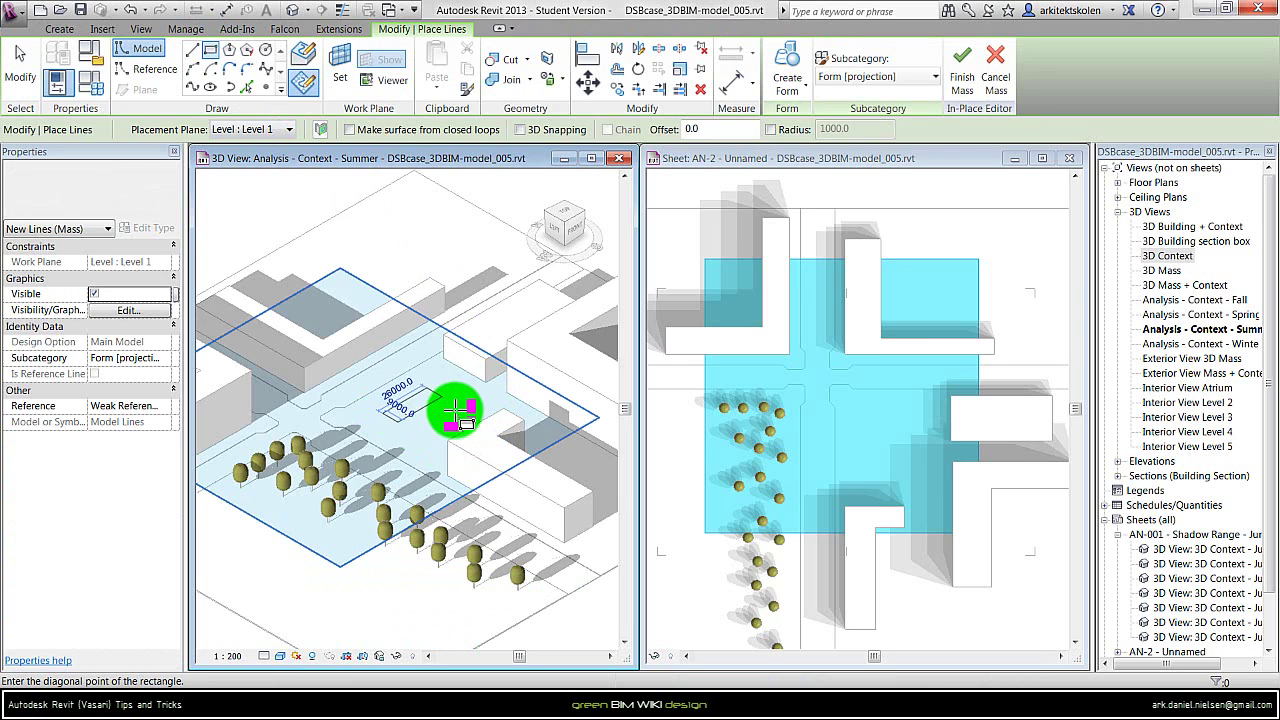
click(453, 410)
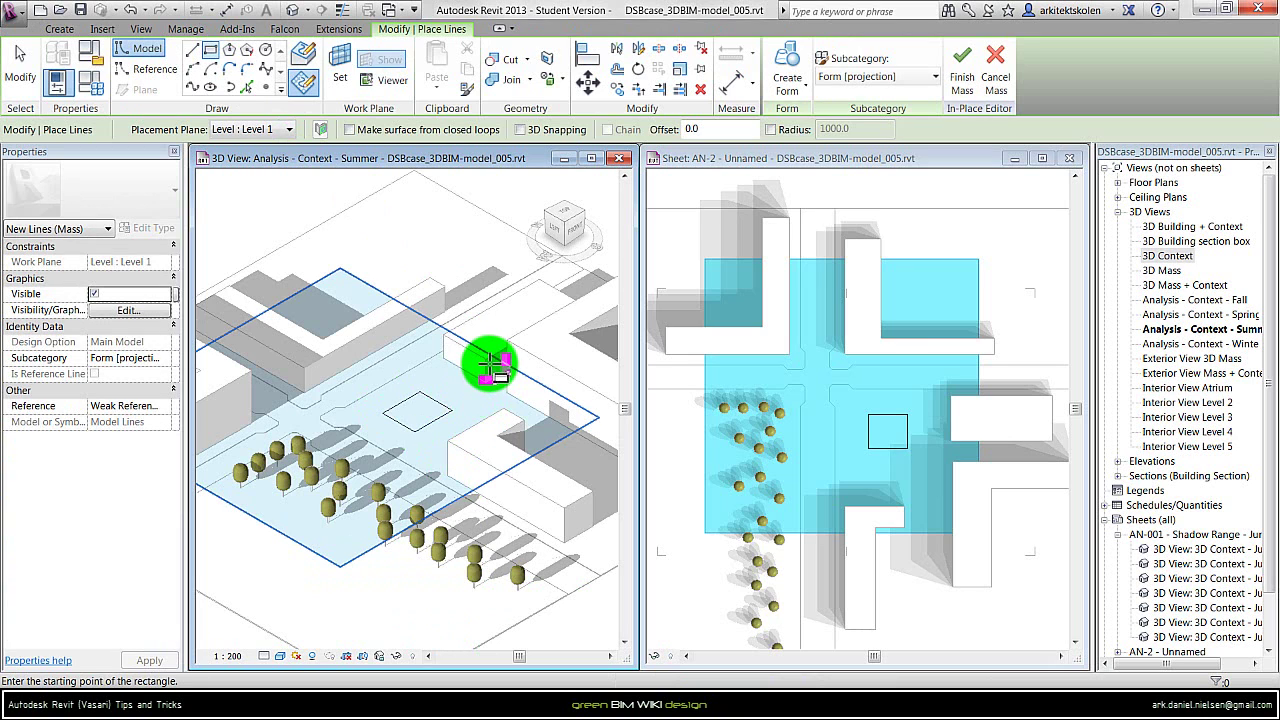
key(Escape)
key(Escape)
Create a solid form from the rectangle and finish the in-place mass
click(436, 400)
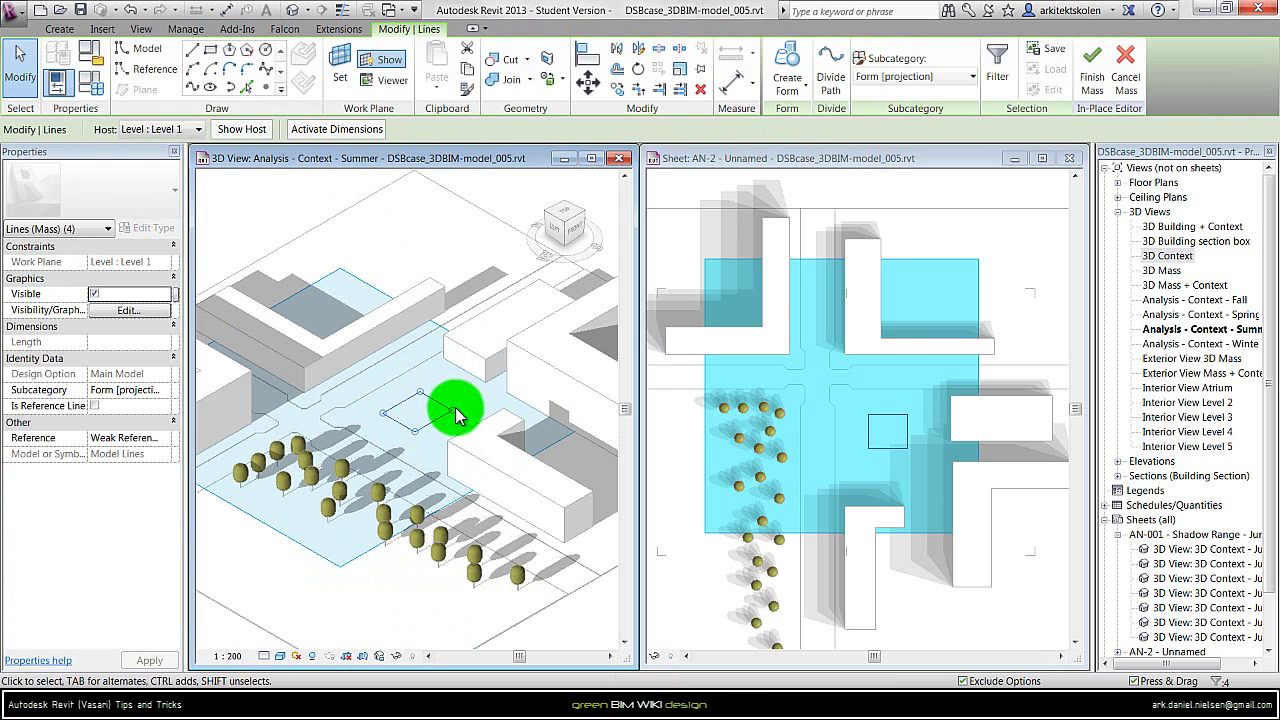
click(800, 64)
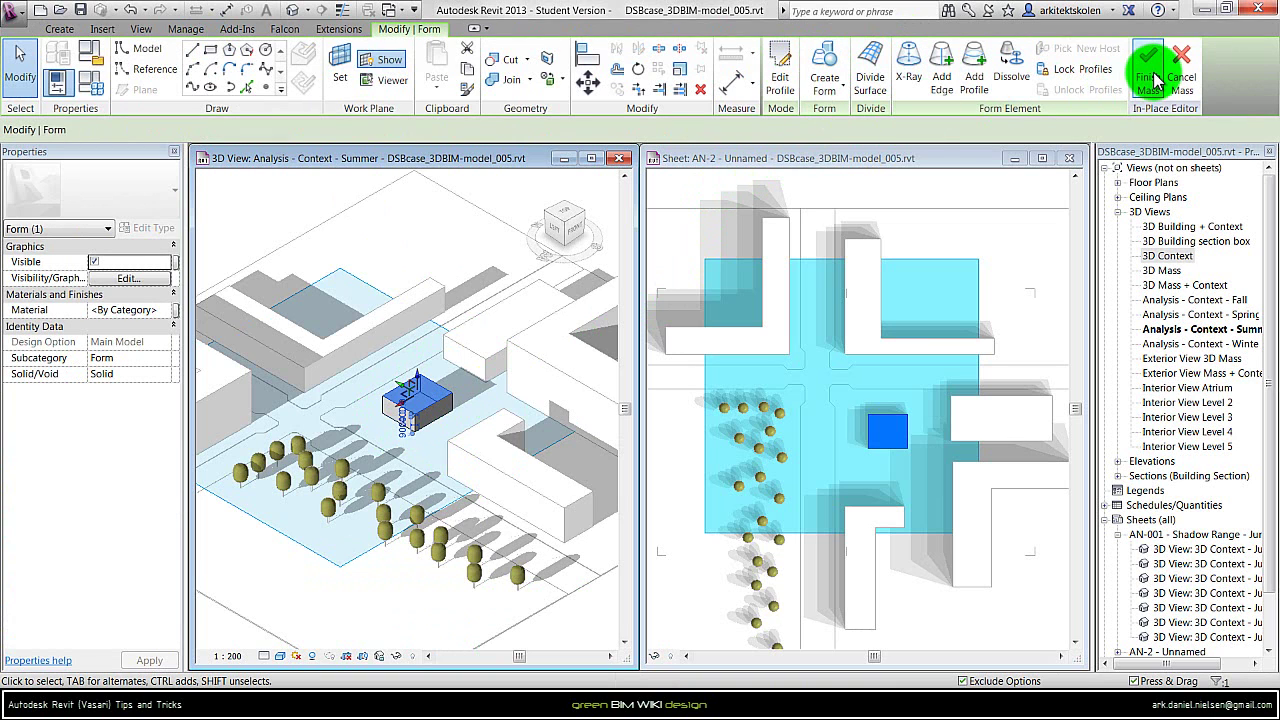
click(1152, 72)
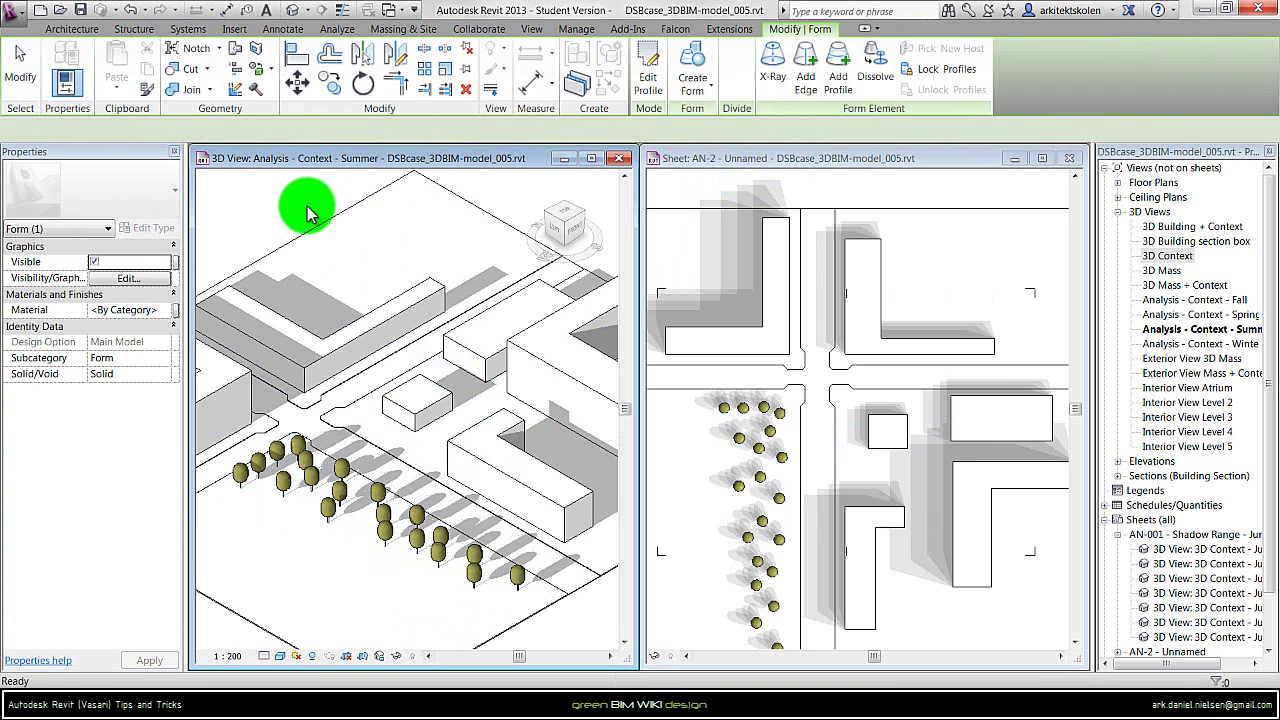
click(307, 212)
Stretch the new mass with its shape handles, raising its top face and pulling out the side facing the trees
click(428, 420)
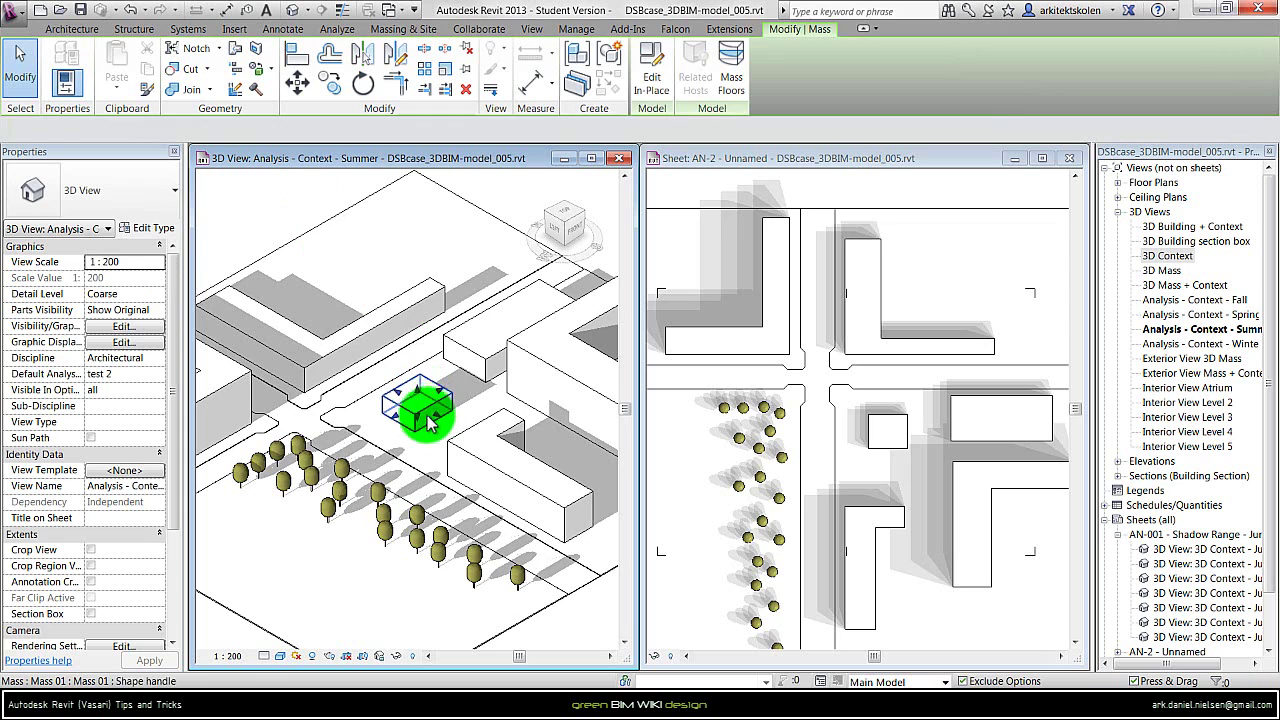
scroll(428, 420, up, 5)
drag(442, 410, 490, 426)
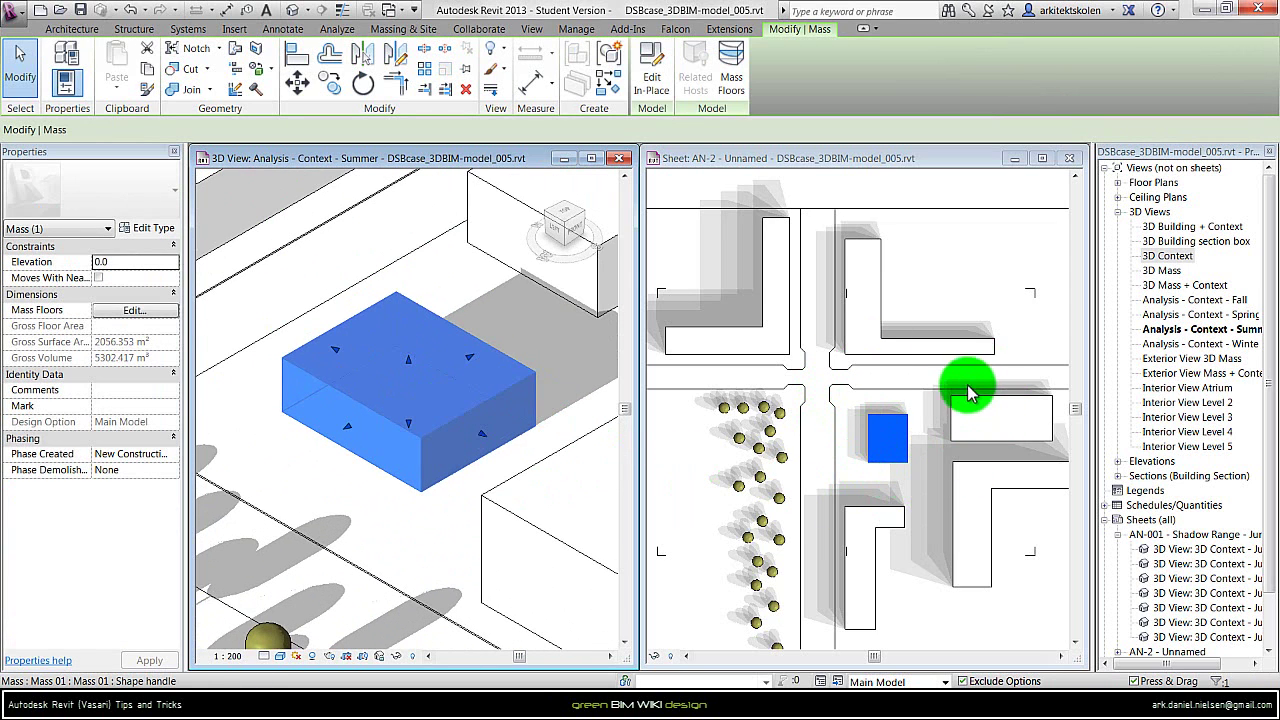
drag(415, 360, 416, 290)
drag(350, 393, 316, 398)
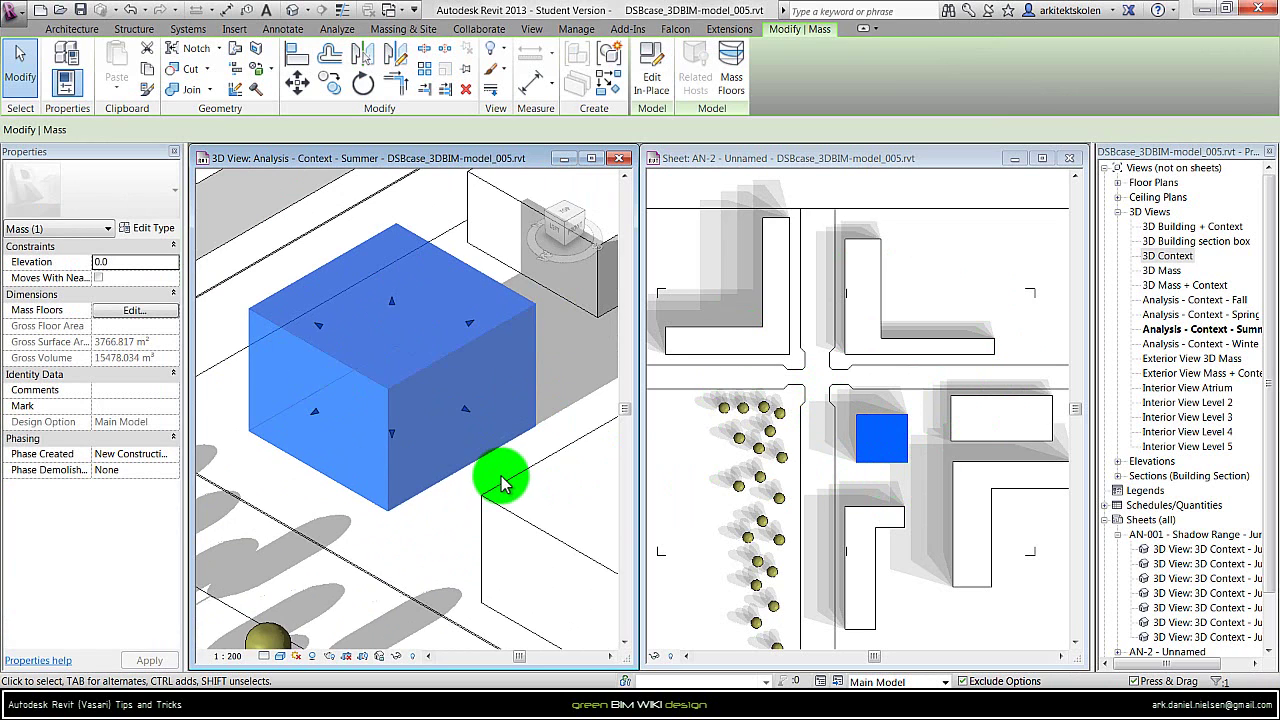